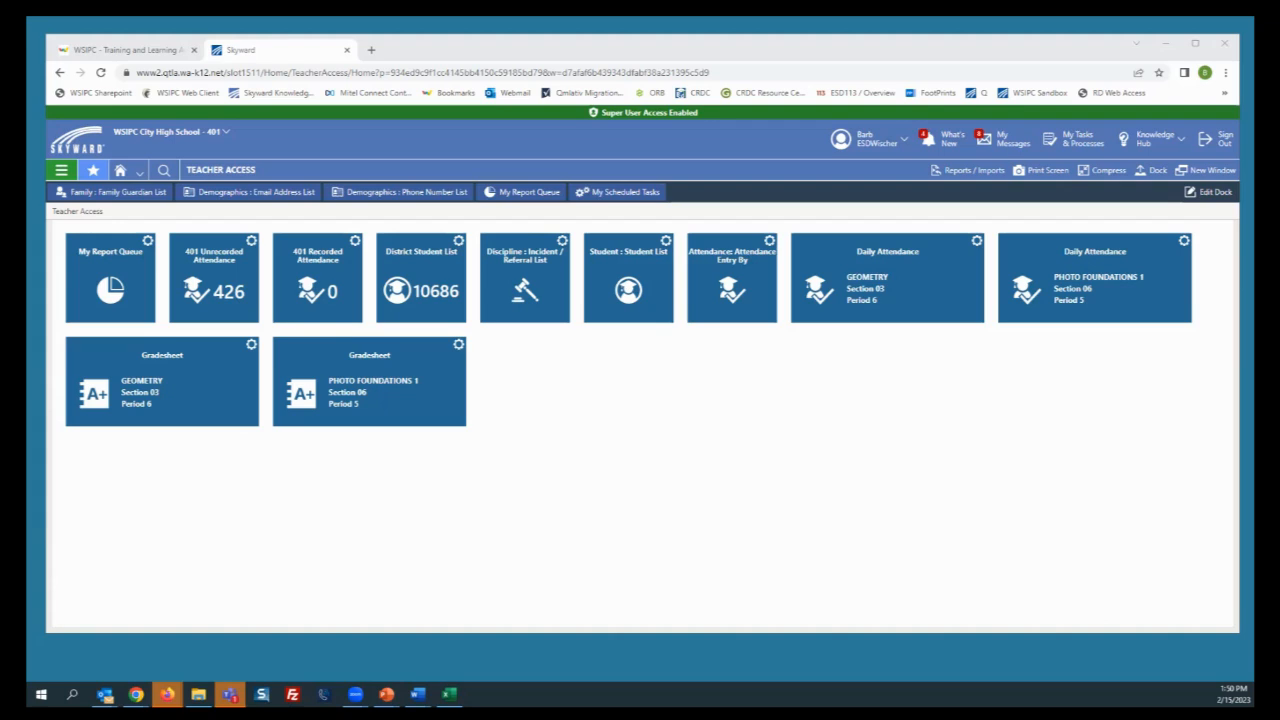
Maximize the browser window and view the available themes in the account options, then cancel out of them
left_click(1195, 44)
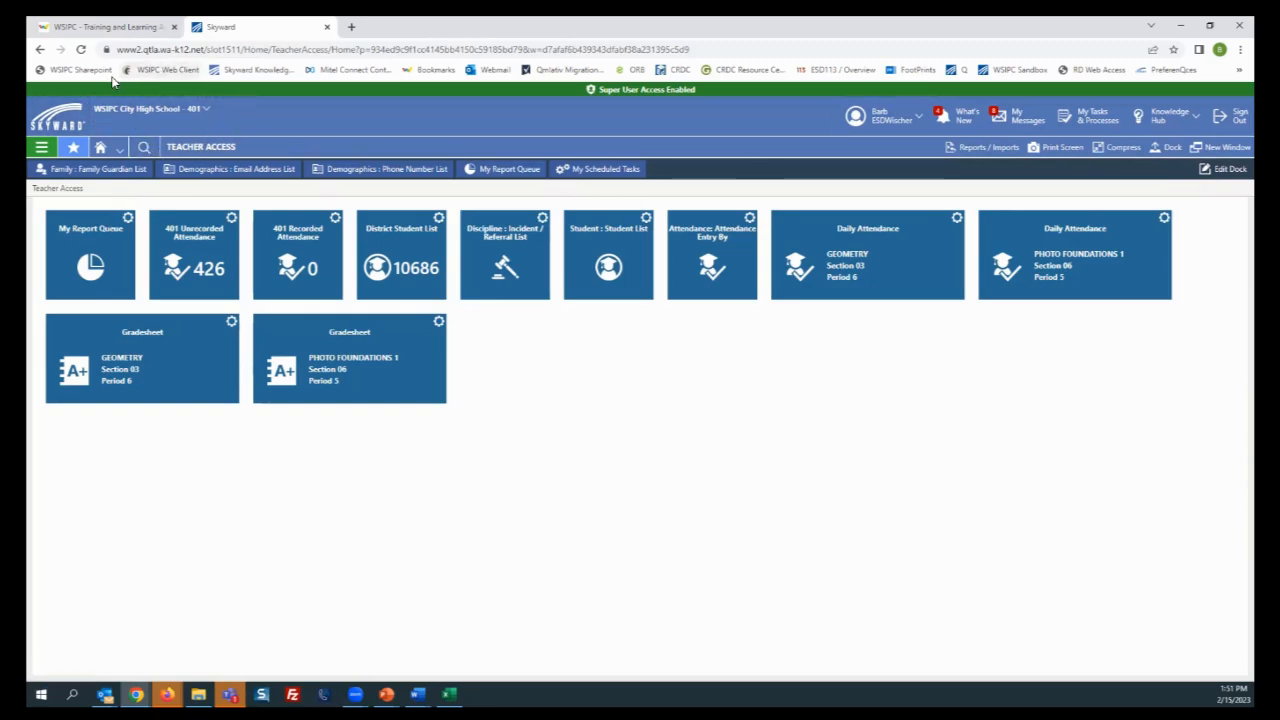
left_click(200, 110)
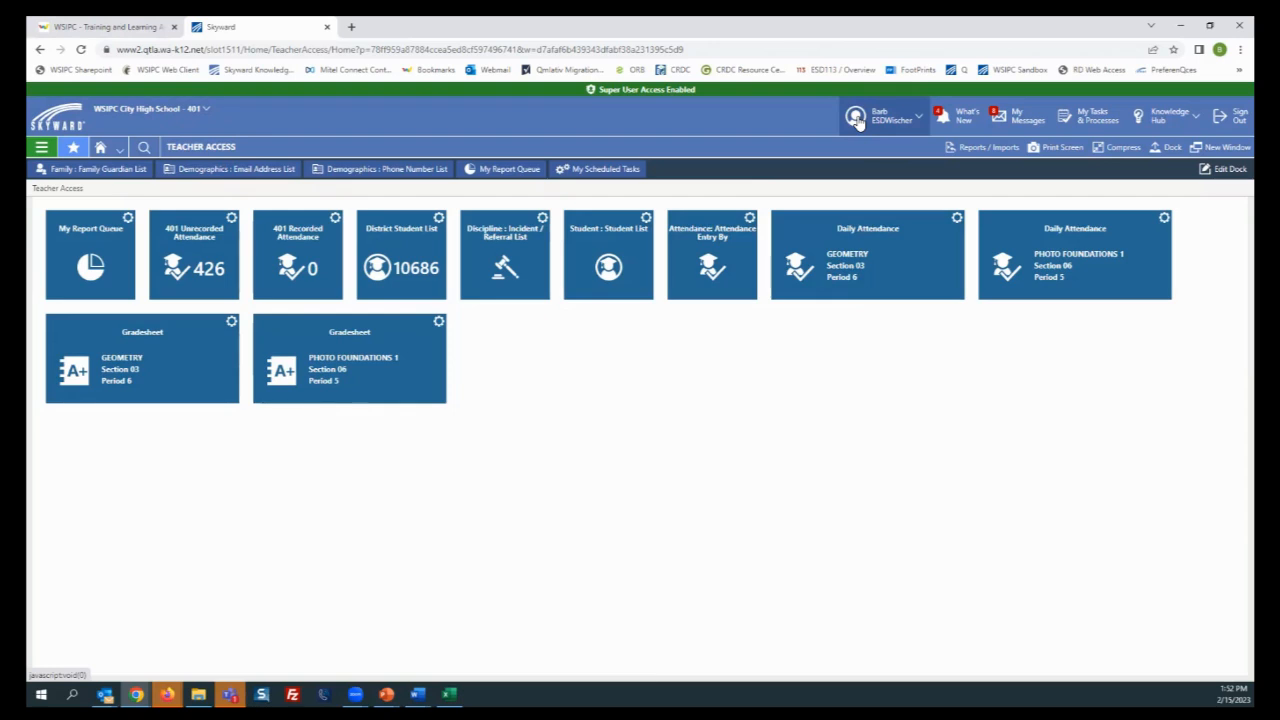
left_click(918, 118)
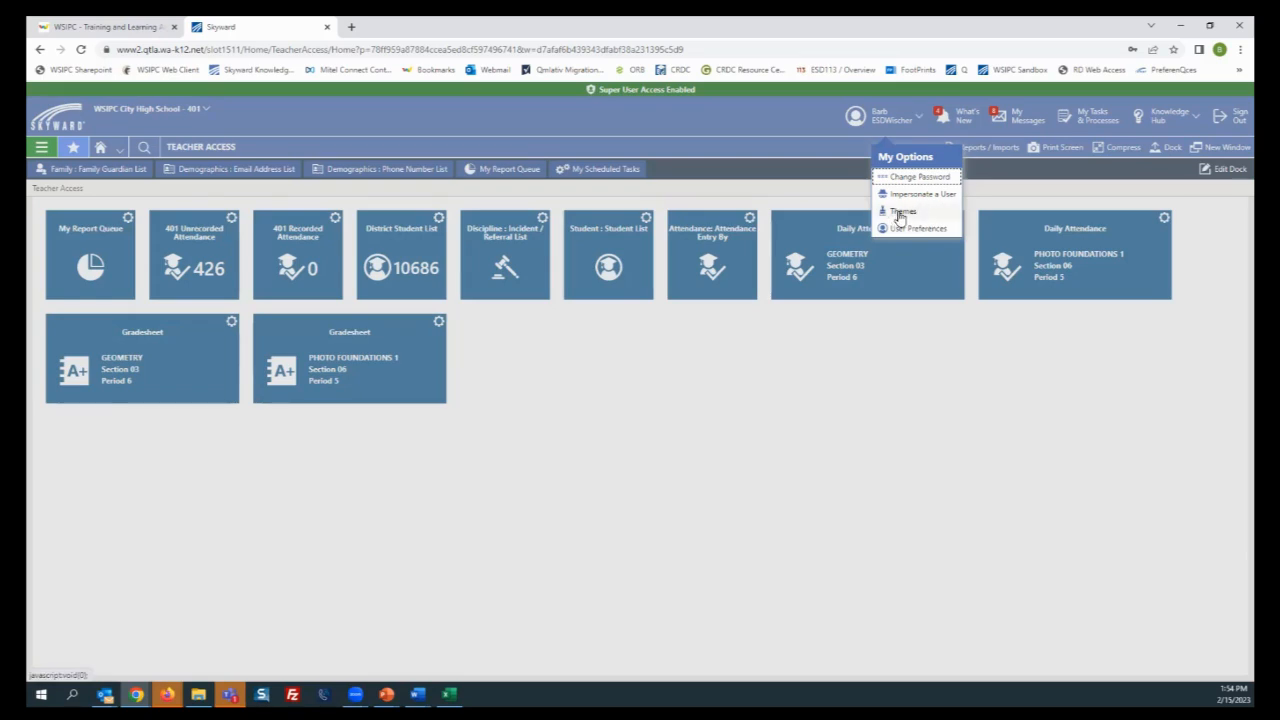
left_click(899, 214)
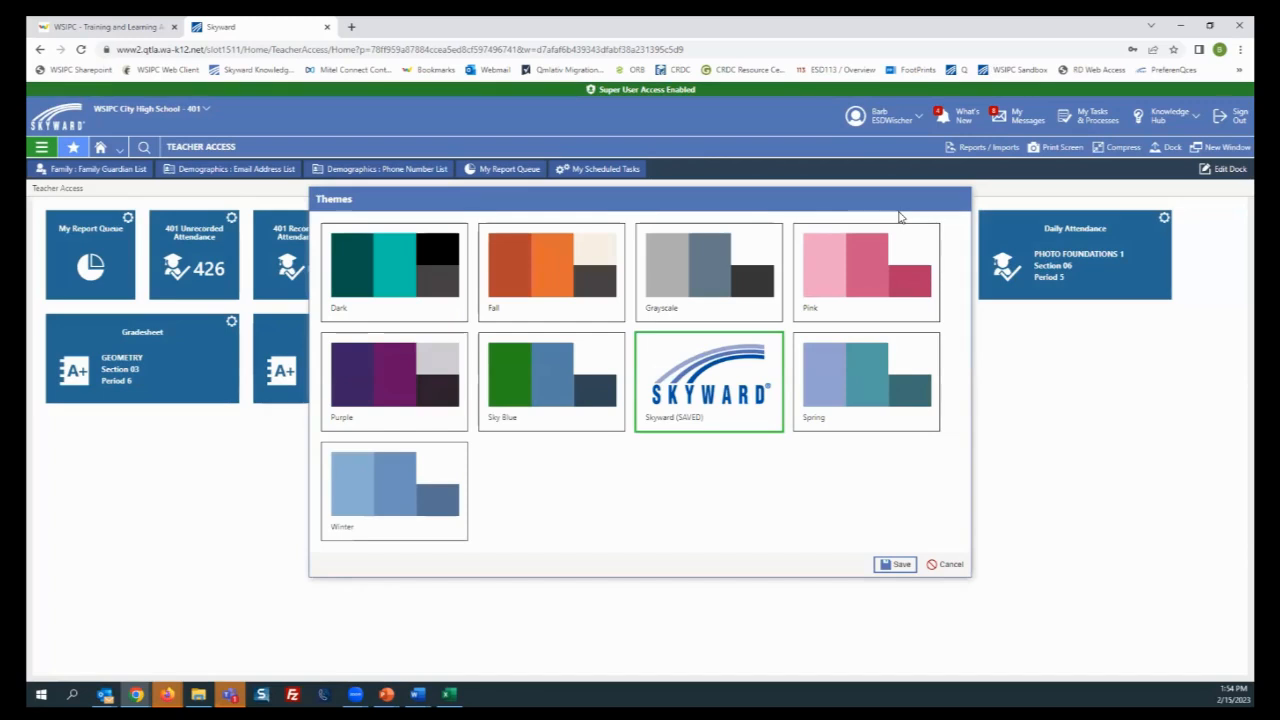
left_click(951, 566)
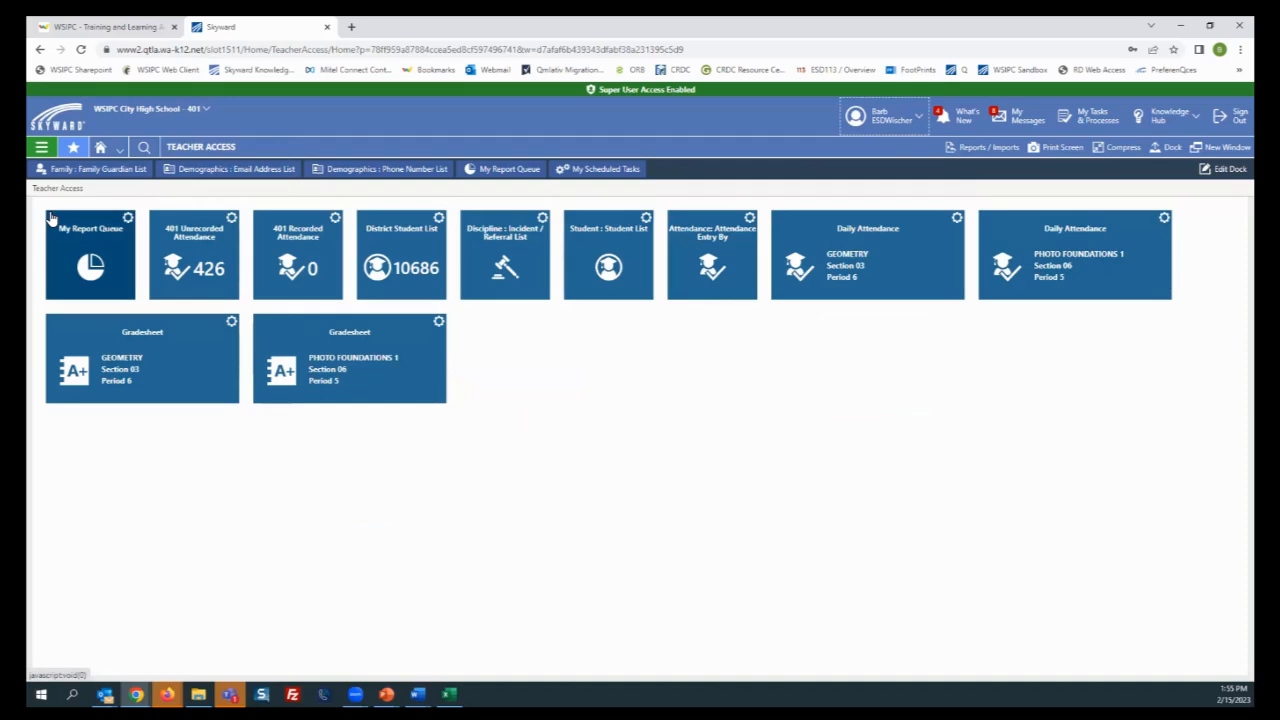
Open the User Preferences page for the signed-in account
left_click(918, 121)
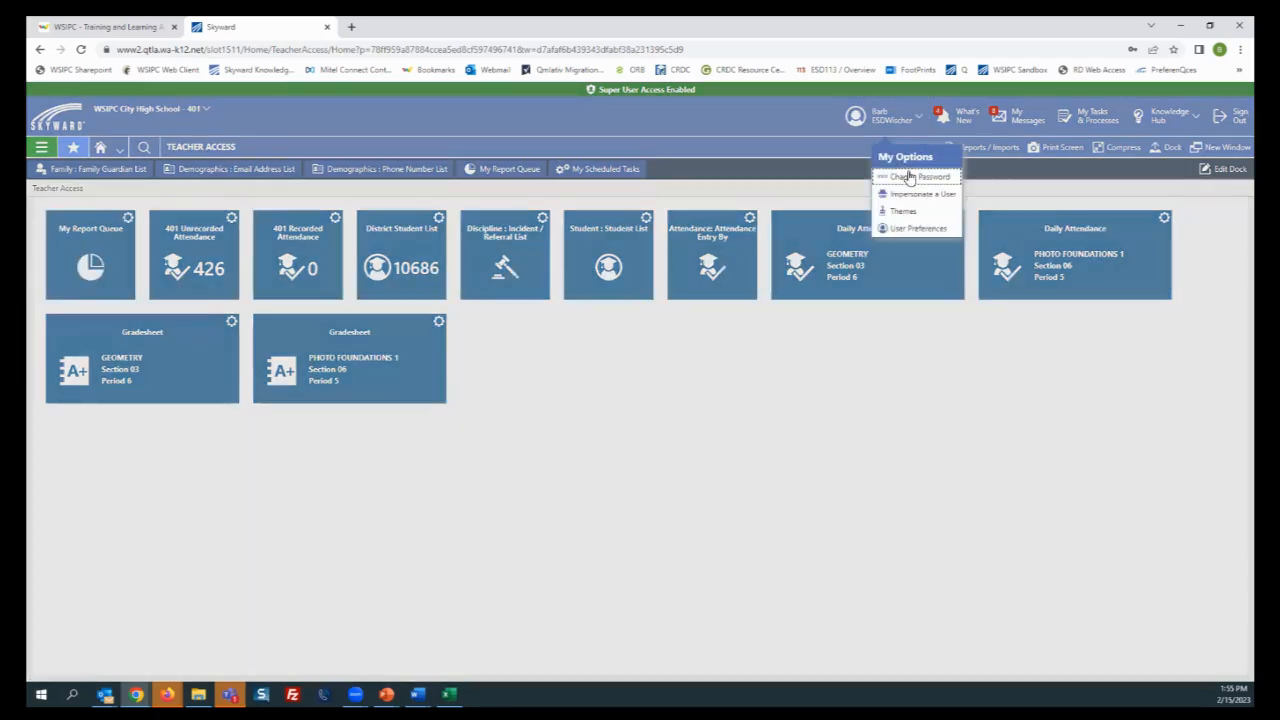
left_click(895, 229)
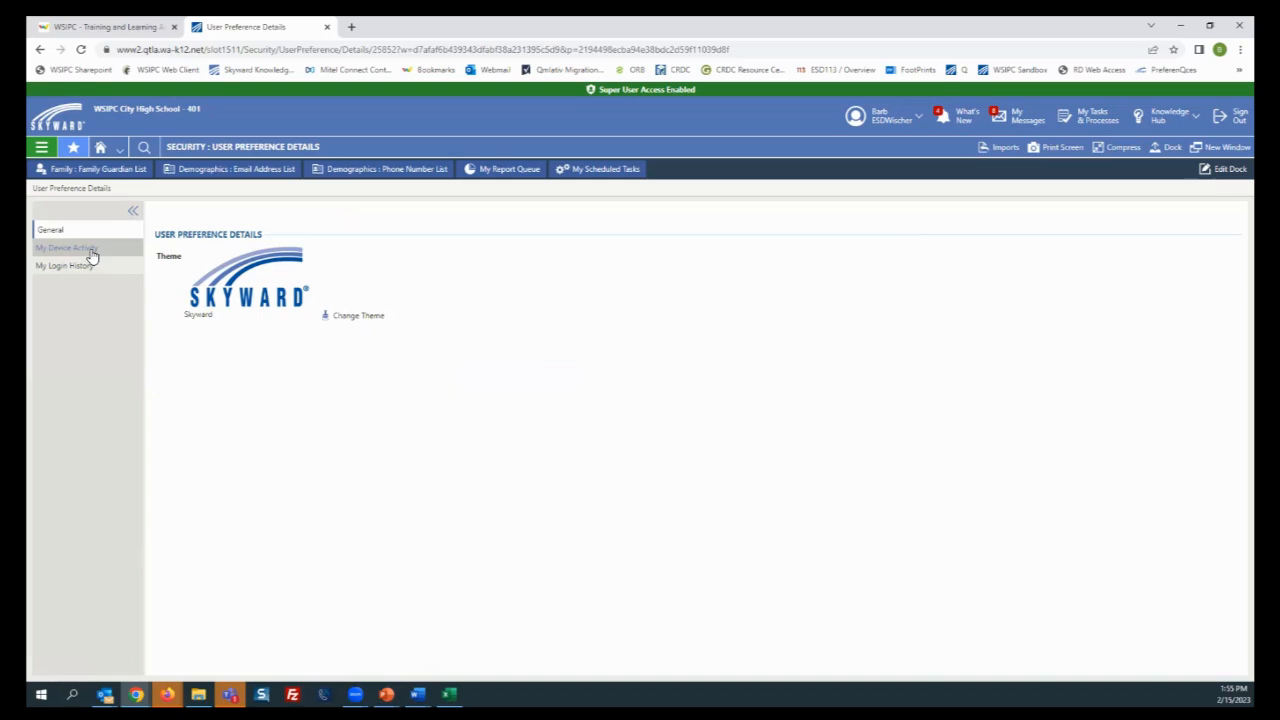
View the What's New announcements and the My Messages inbox
left_click(970, 117)
left_click(962, 116)
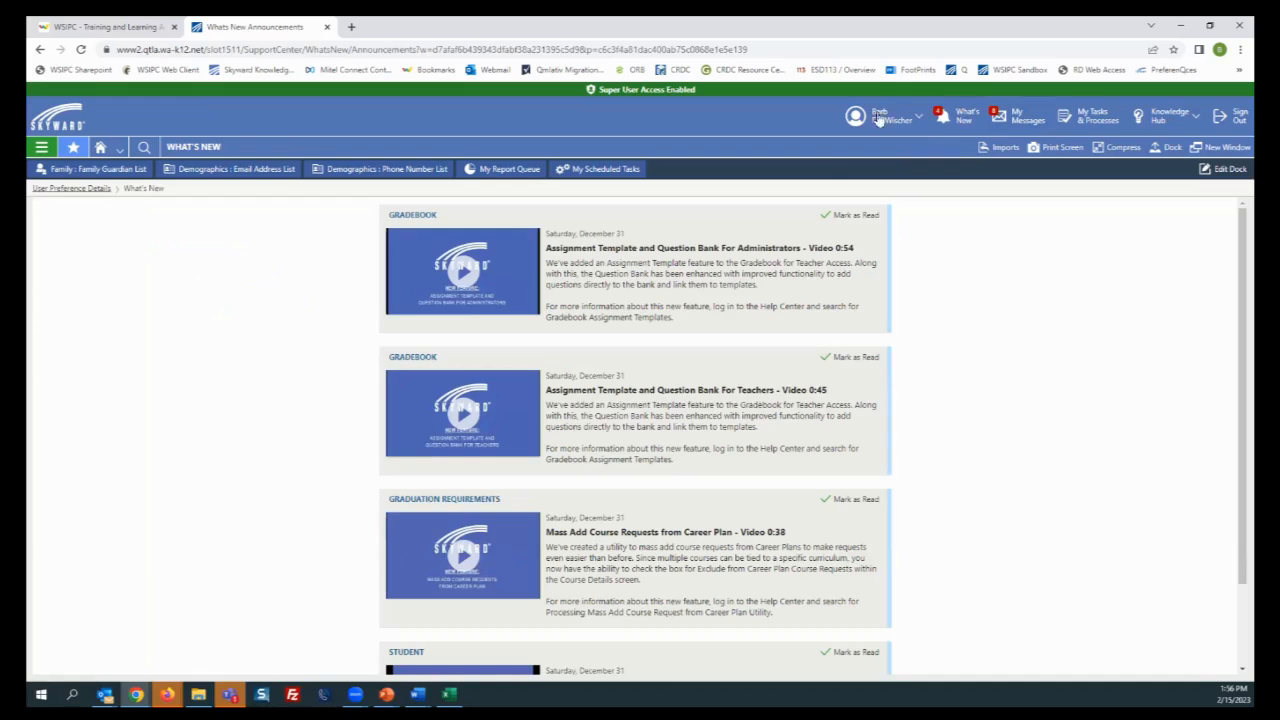
left_click(1018, 122)
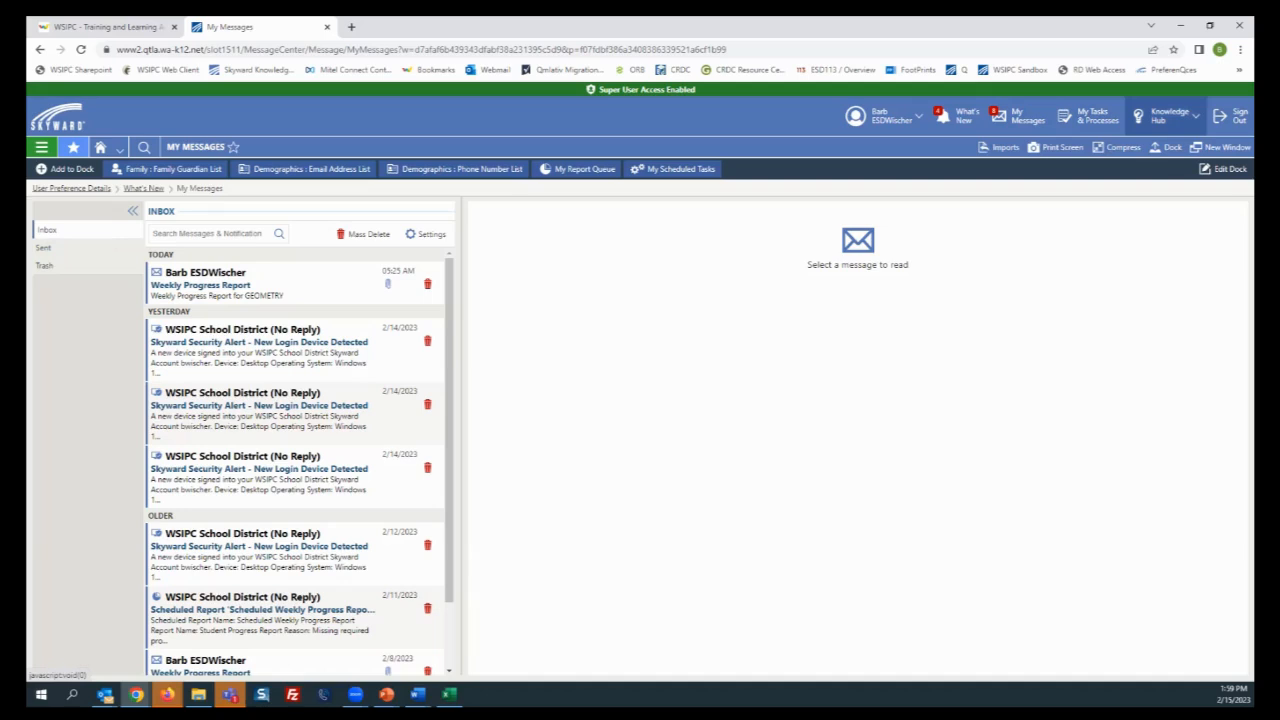
Open the Help Center from the Knowledge Hub, look over its resource search and help topics, and close it
left_click(1166, 116)
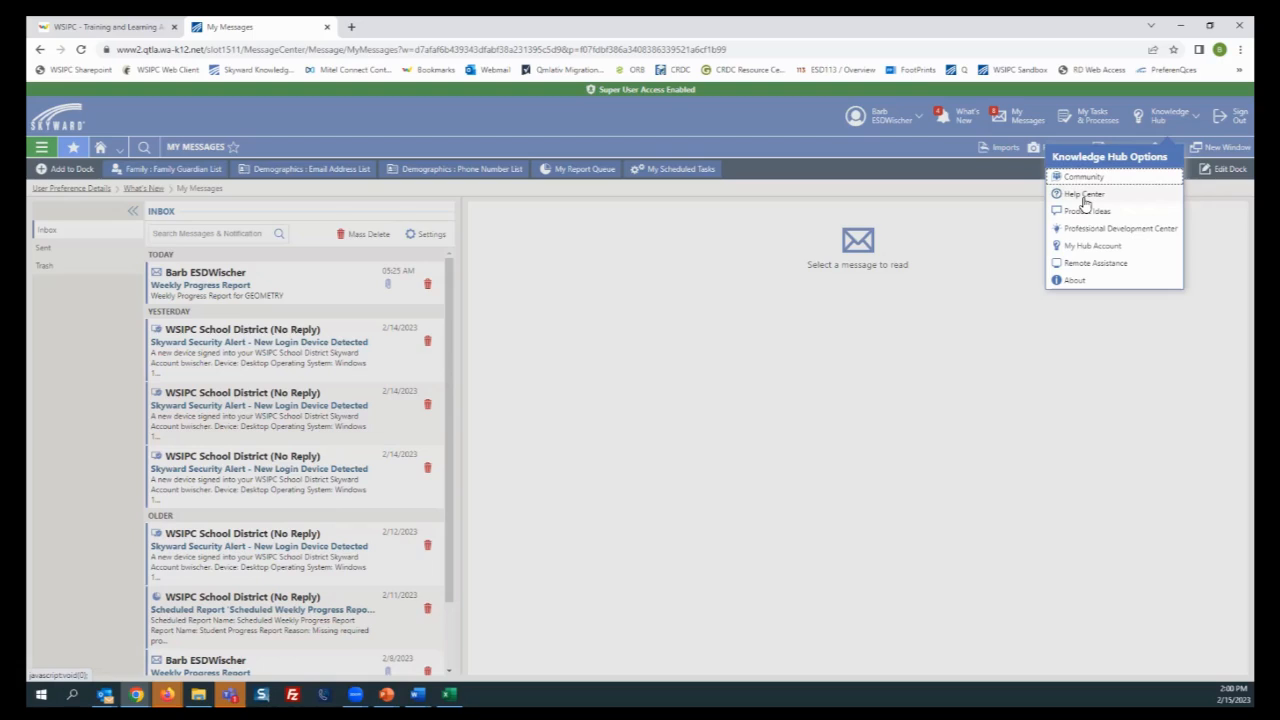
left_click(1085, 202)
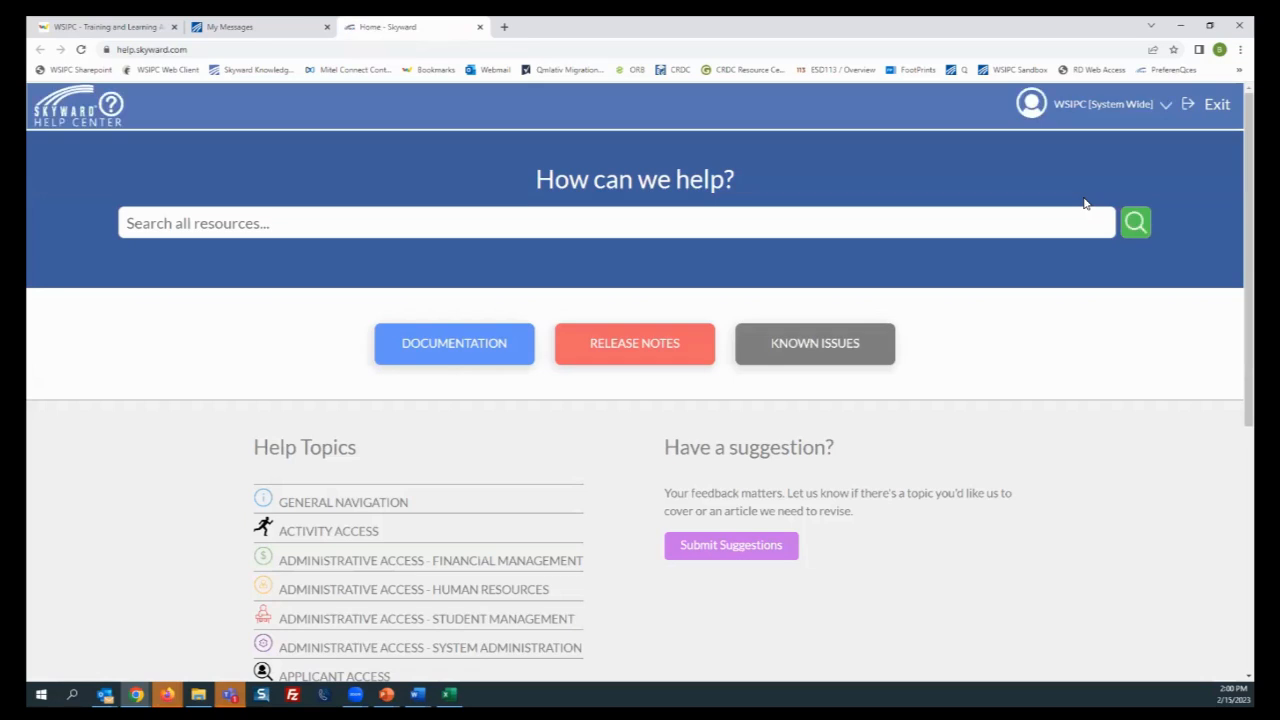
scroll(386, 249, "down", 2)
scroll(363, 246, "up", 2)
left_click(226, 225)
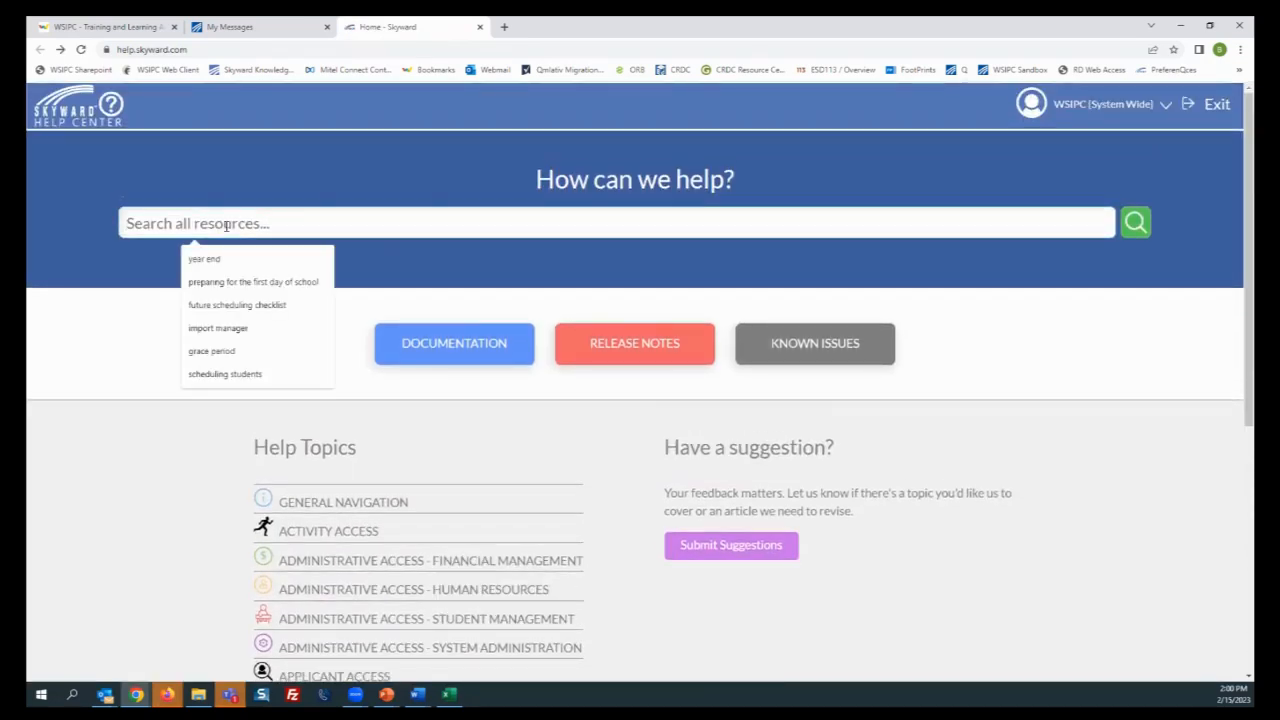
key("ctrl+w")
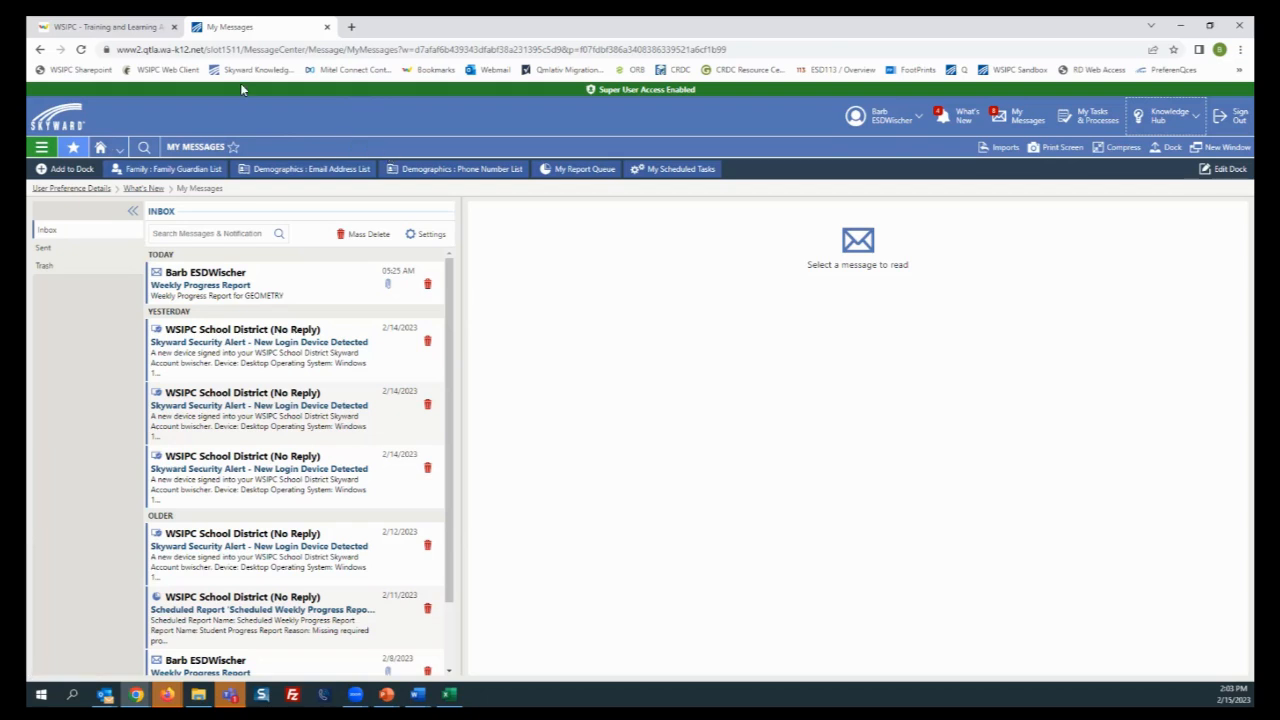
Examine the Teacher Access modules in the main navigation menu and the list of saved favorites
left_click(40, 151)
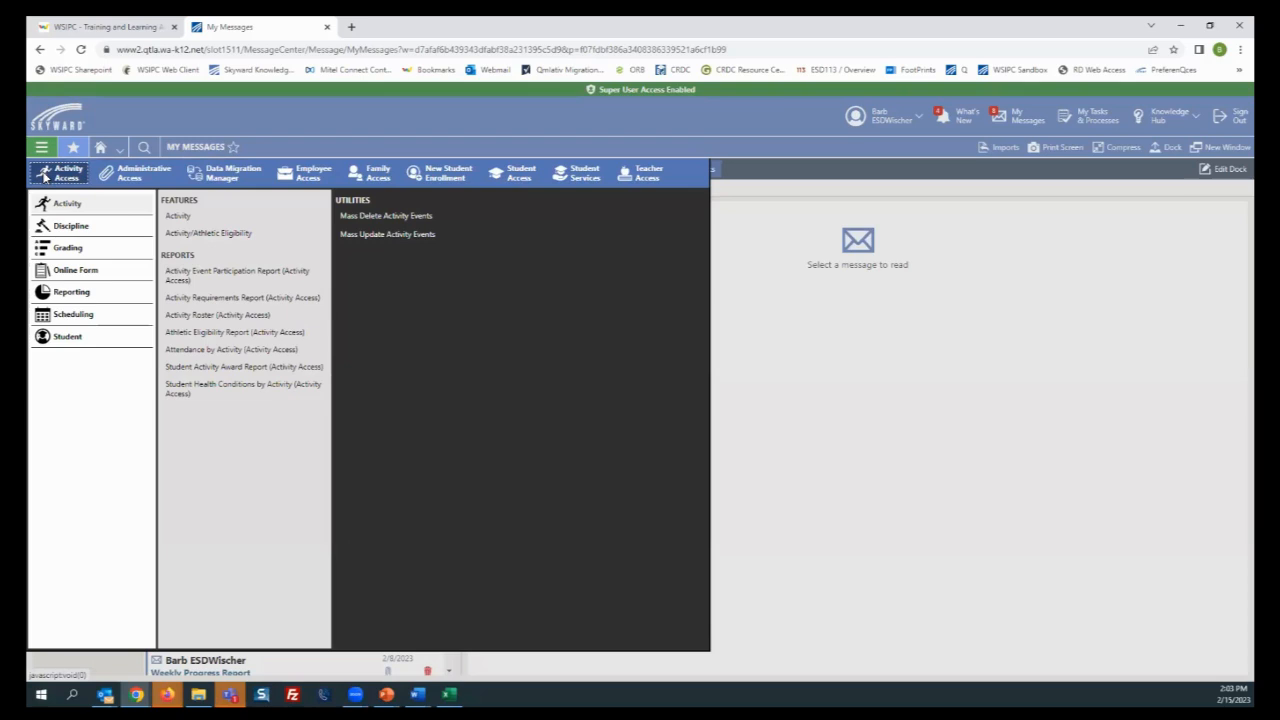
left_click(662, 183)
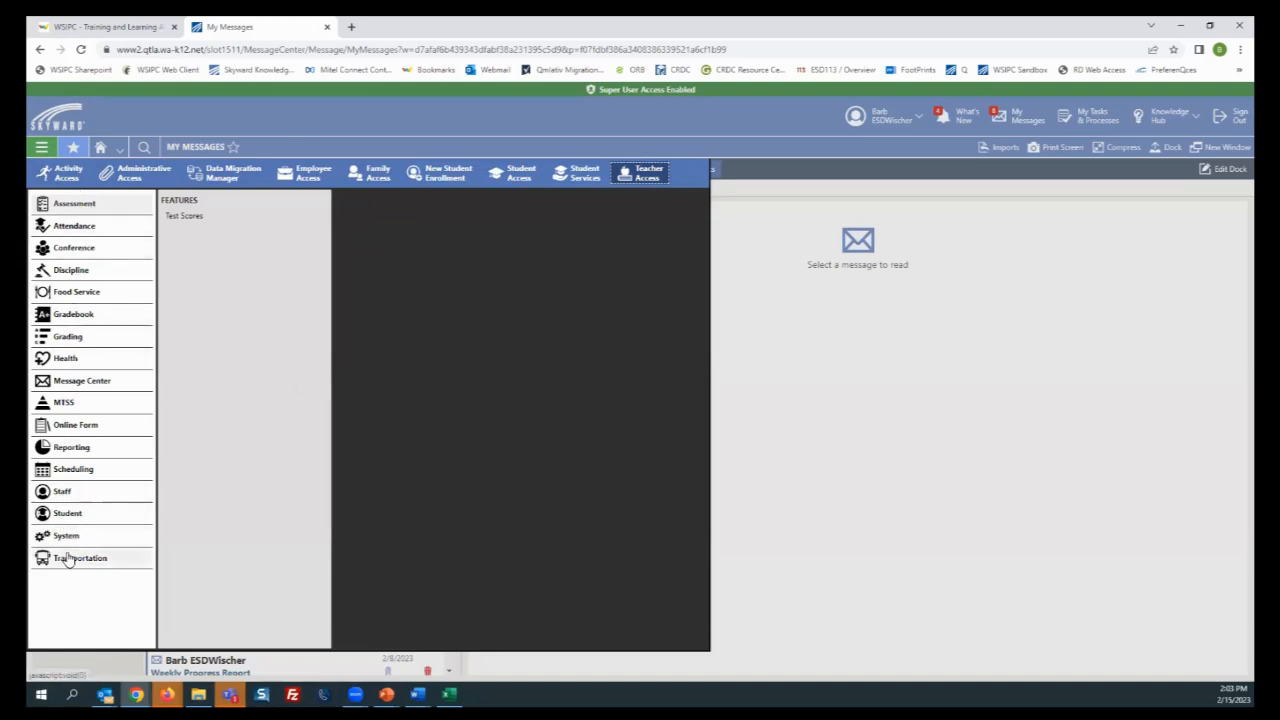
left_click(73, 149)
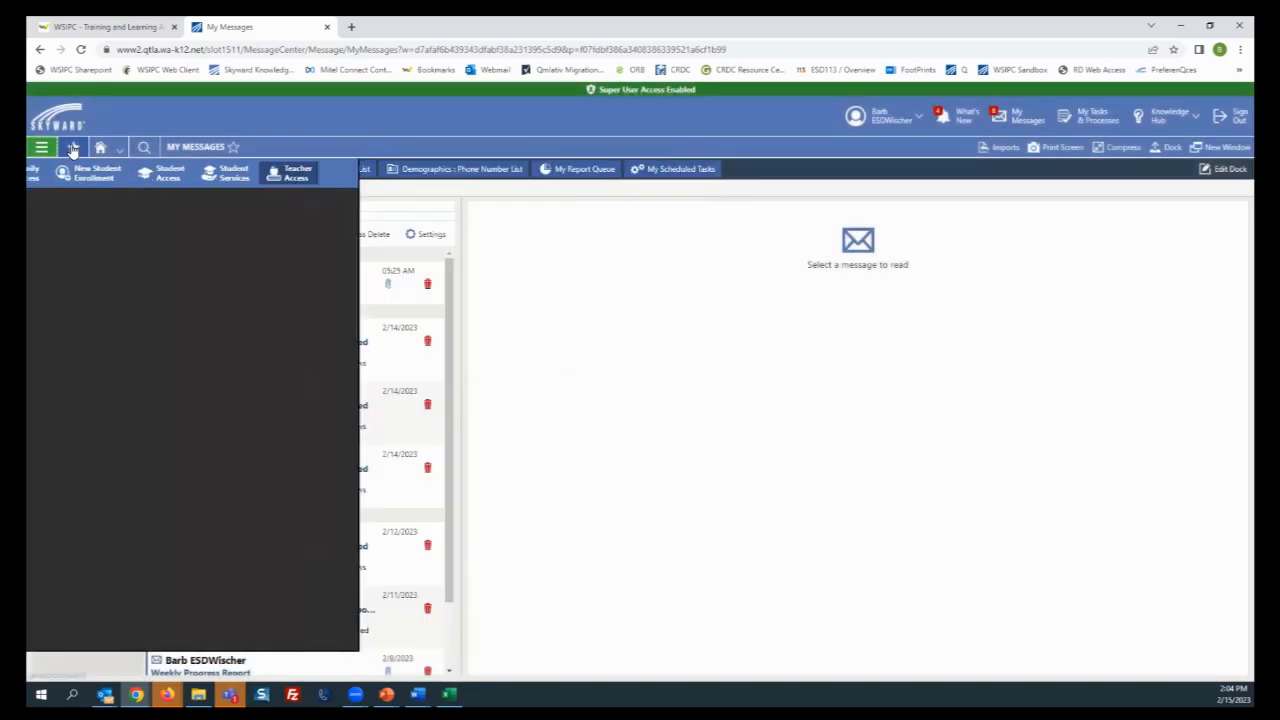
left_click(73, 149)
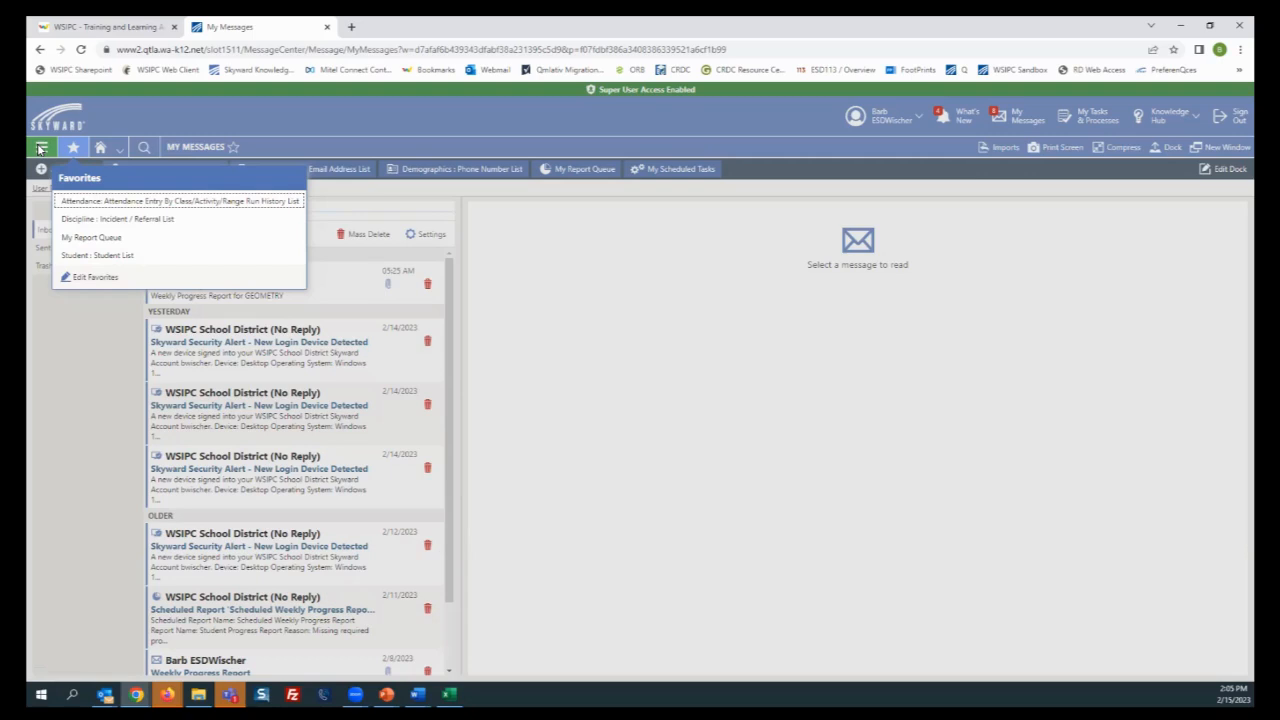
left_click(76, 107)
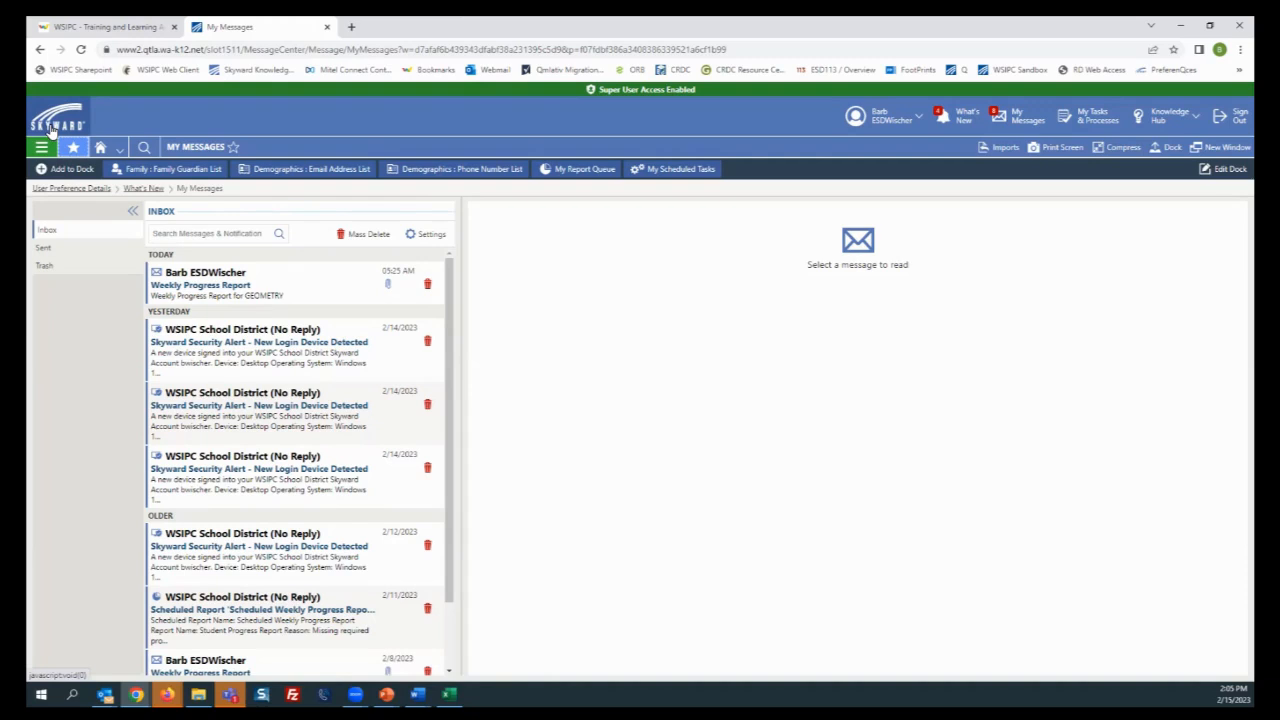
Return to the home dashboard and switch it to Teacher Access
left_click(100, 149)
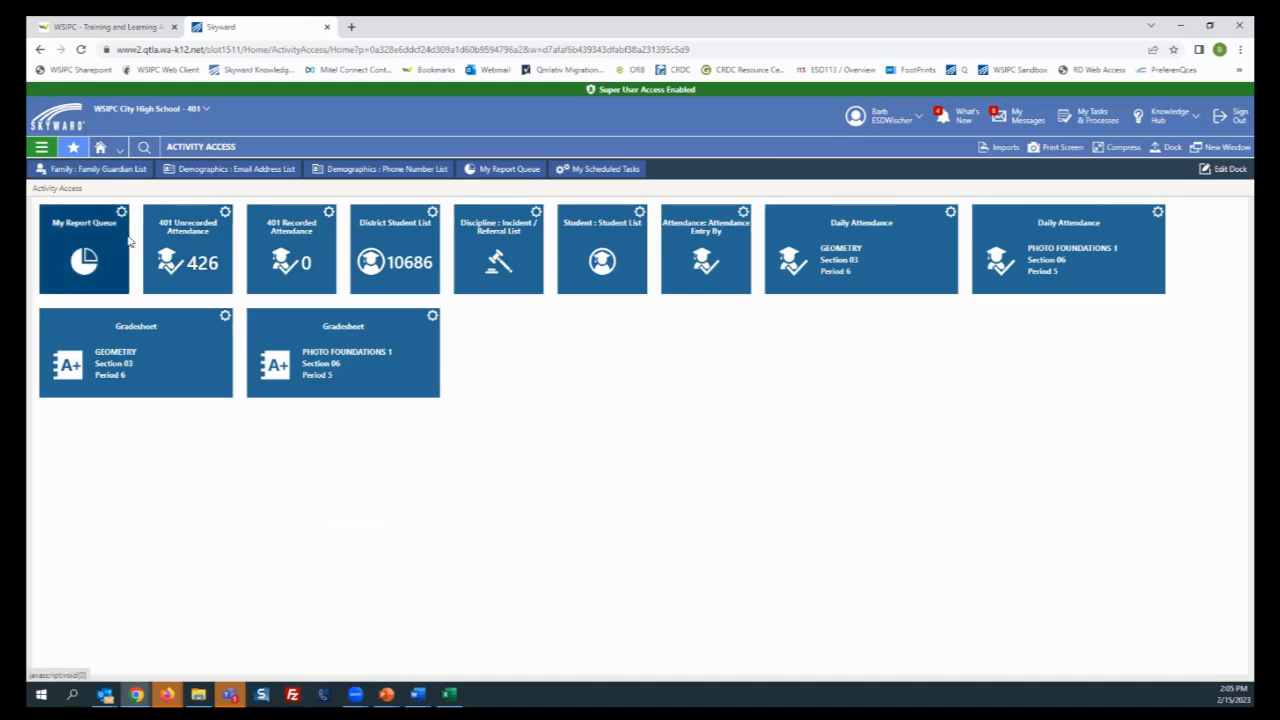
left_click(118, 152)
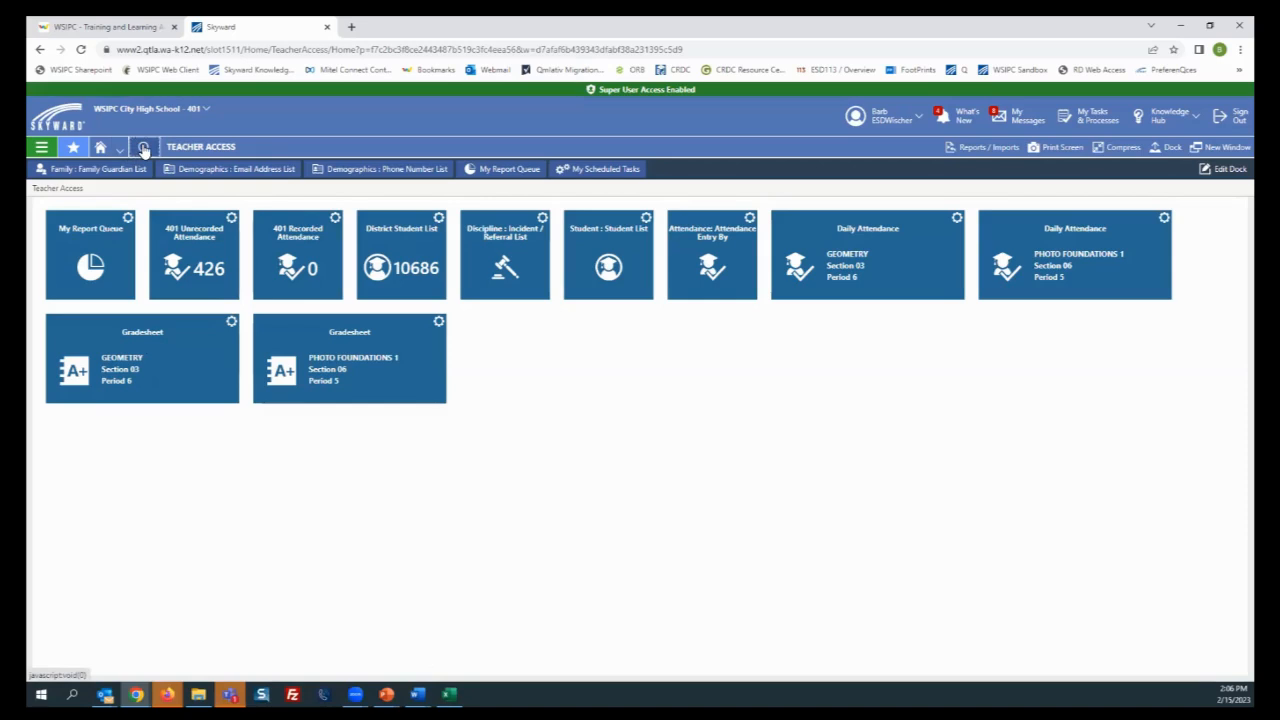
Run a Global Search for "stud"
left_click(144, 148)
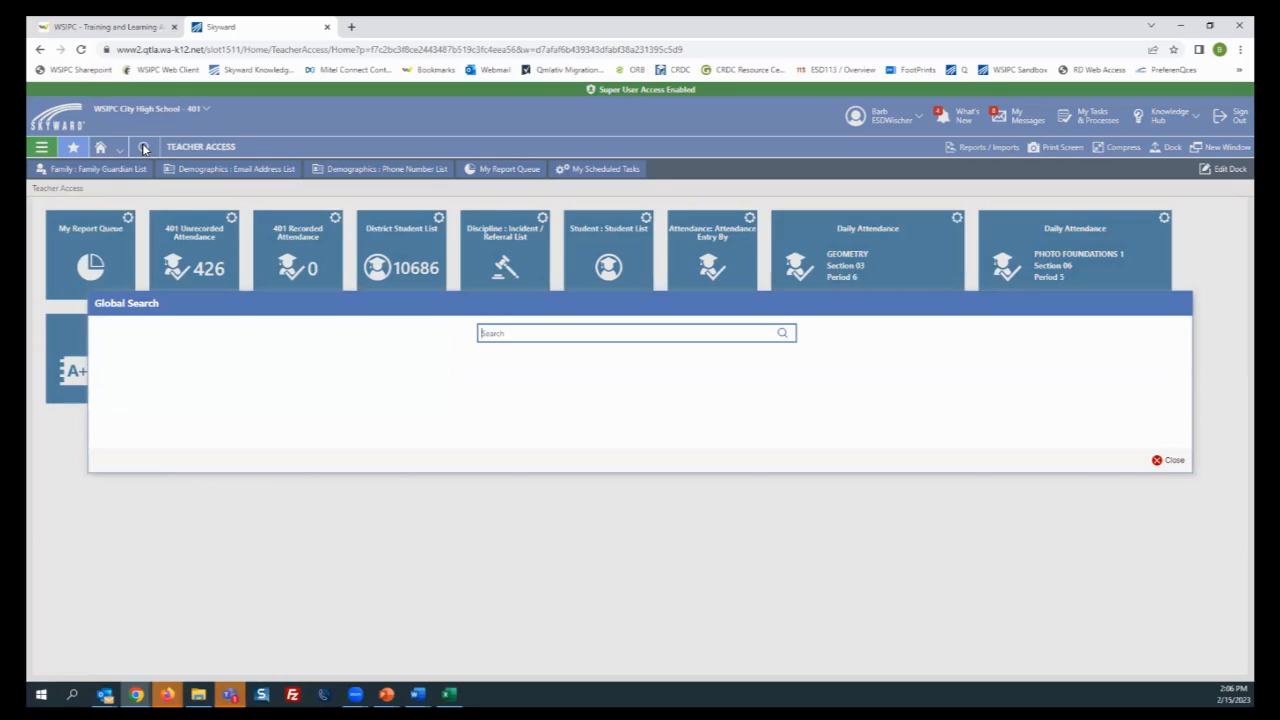
type("stud")
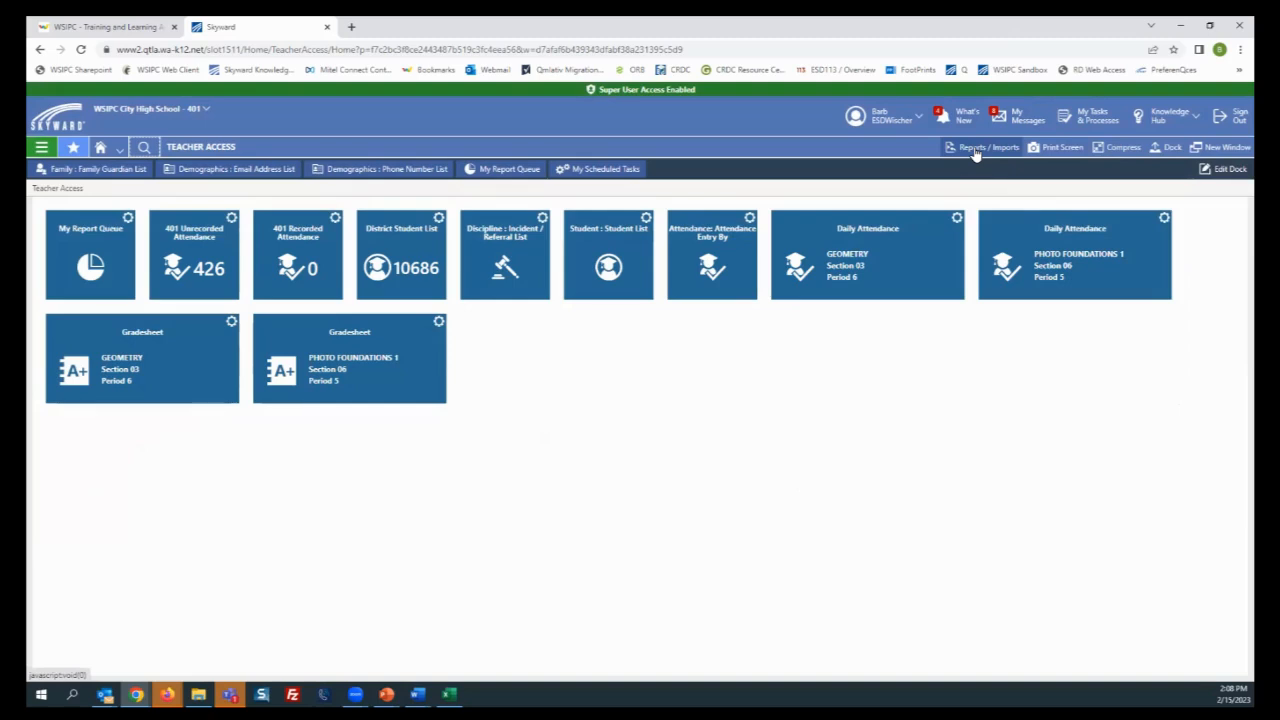
Create a Print Screen PDF of the Teacher Access home page and close the PDF
left_click(1055, 148)
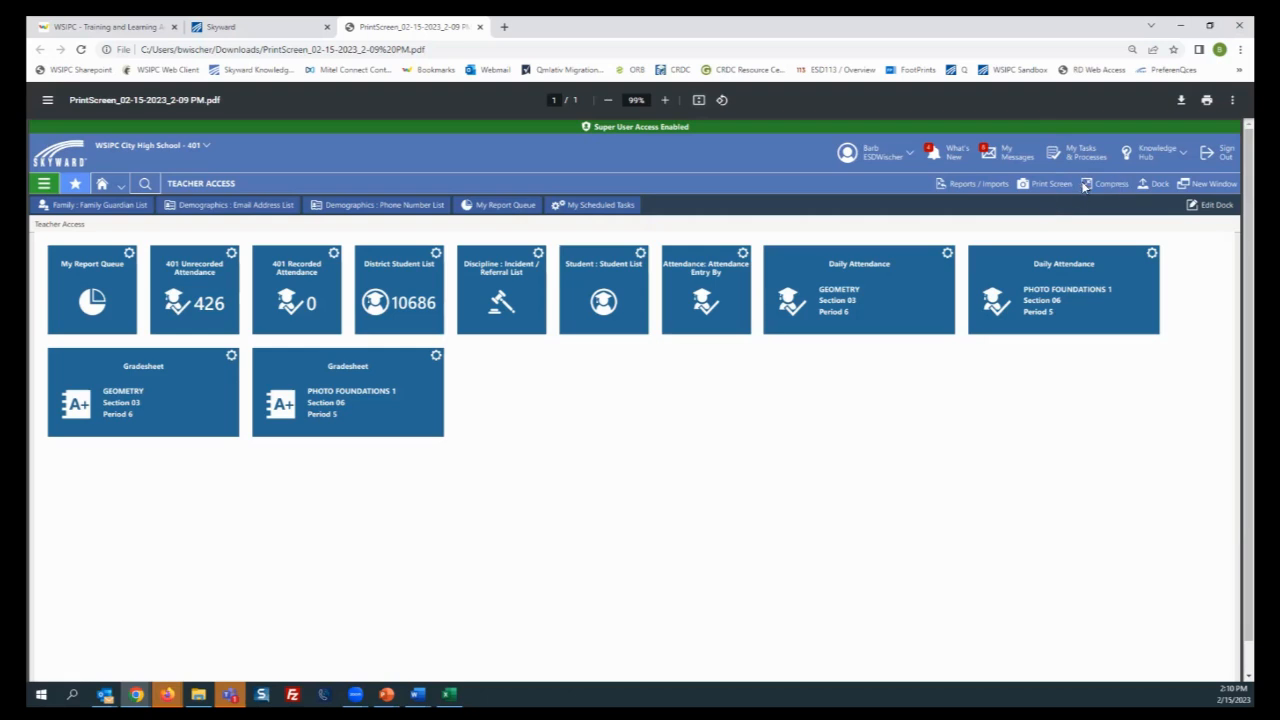
key("ctrl+w")
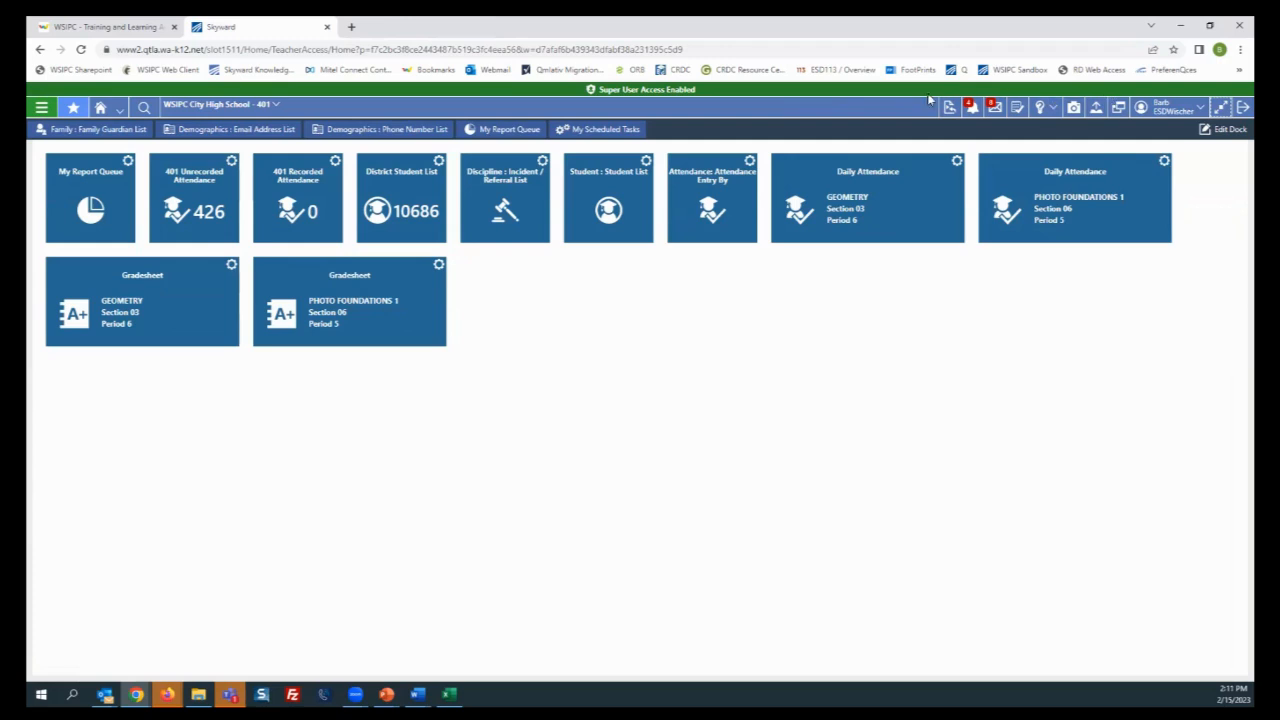
Restore the uncompressed header layout and hide the dock bar on the Teacher Access home page
left_click(1096, 108)
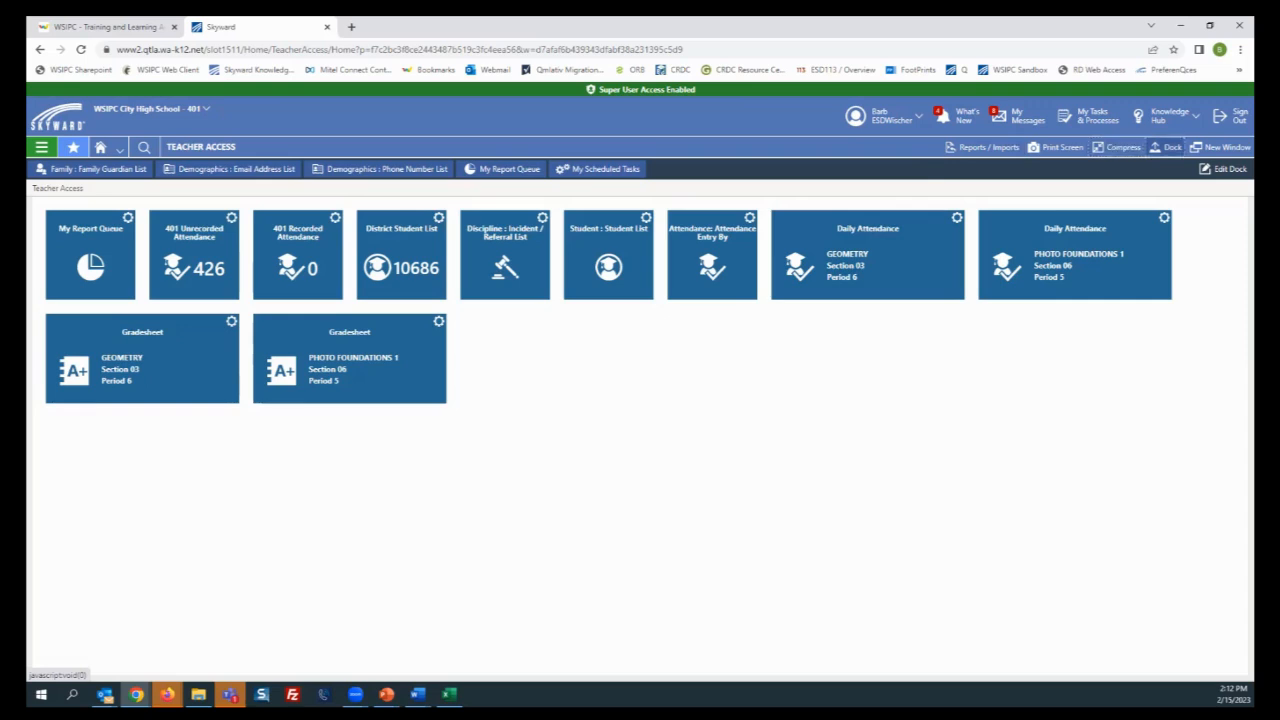
left_click(1166, 147)
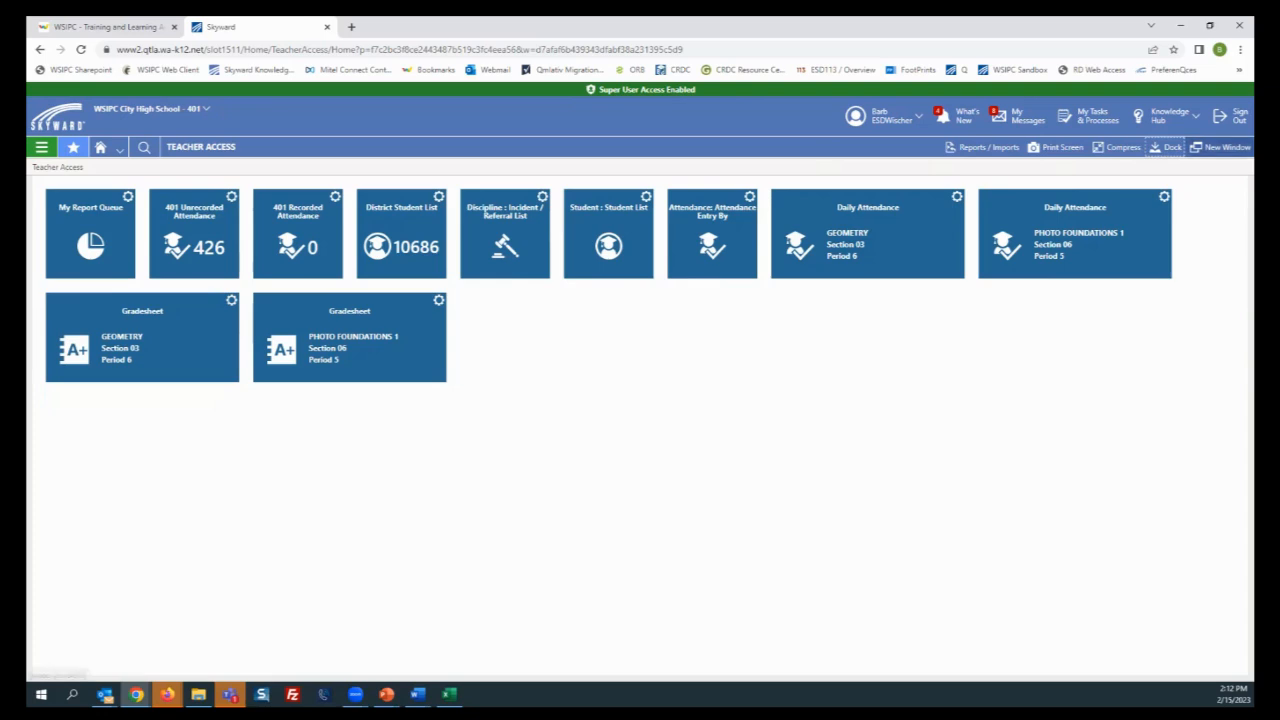
Open a second Teacher Access session and detach it as a separate window overlapping the original
left_click(1222, 147)
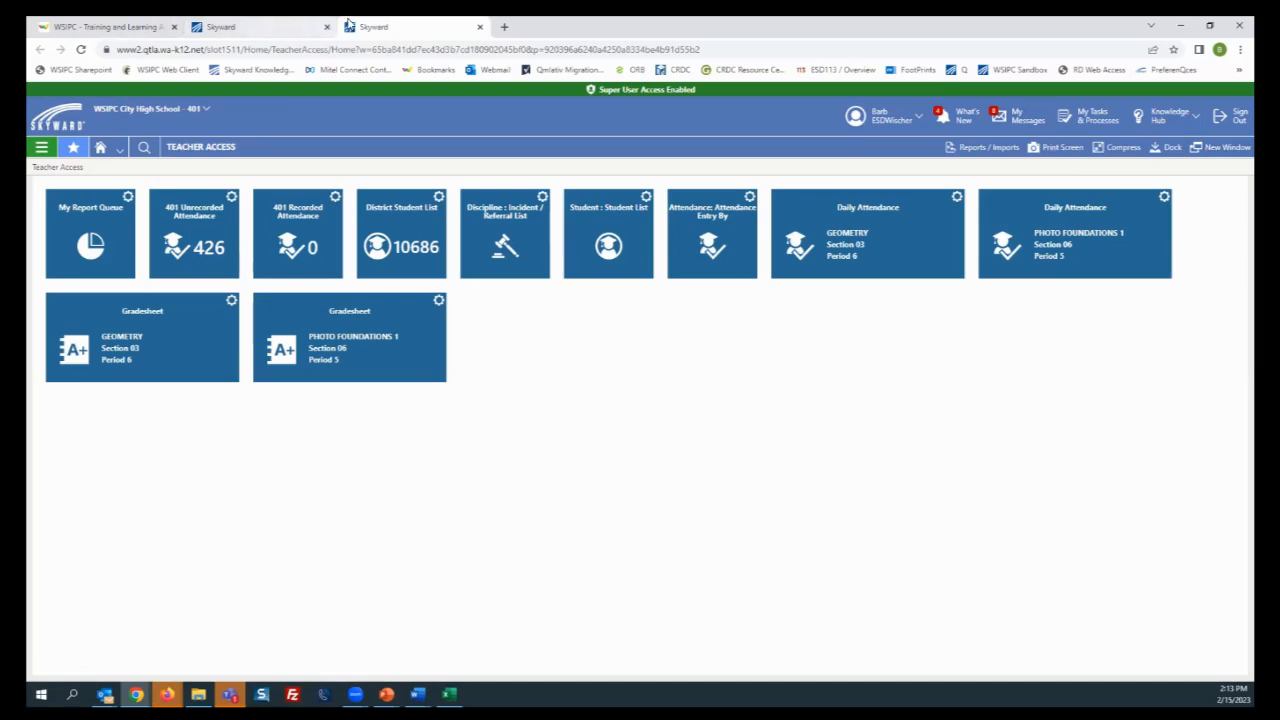
left_click_drag(375, 33, 589, 180)
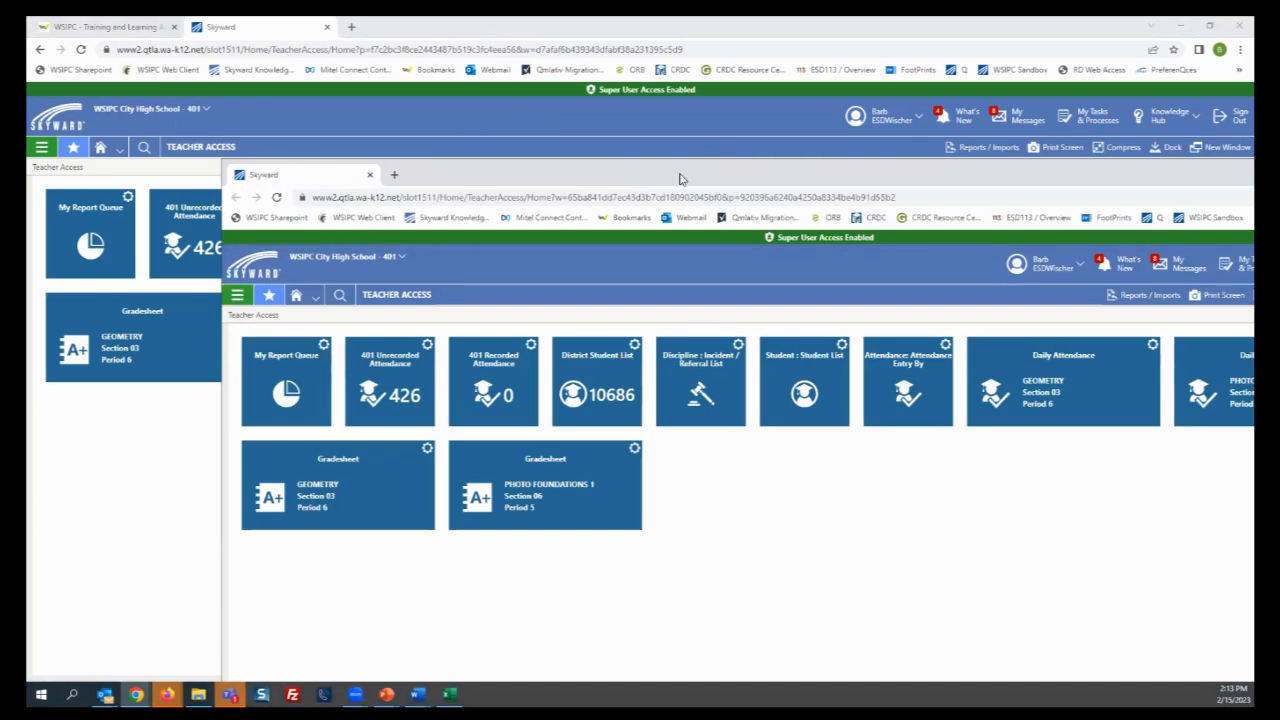
left_click_drag(693, 164, 783, 104)
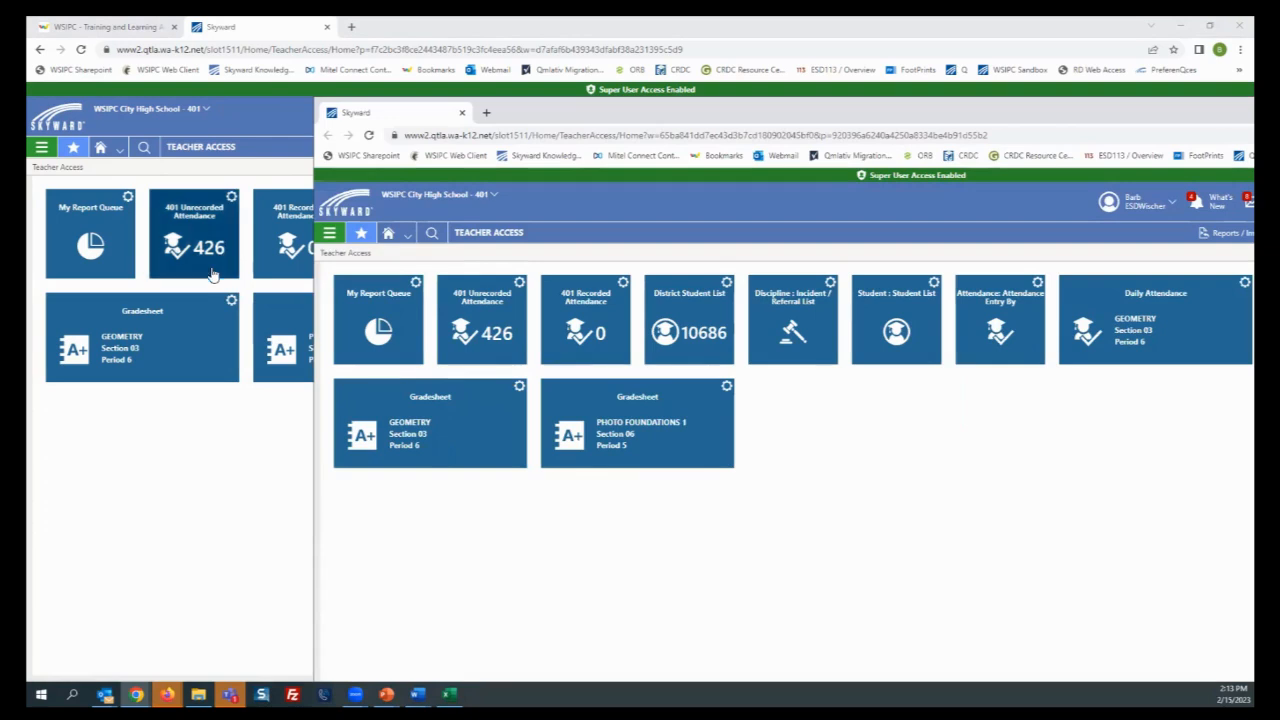
View the Gradebook class list in the second window, then move that window aside and close it
left_click(329, 232)
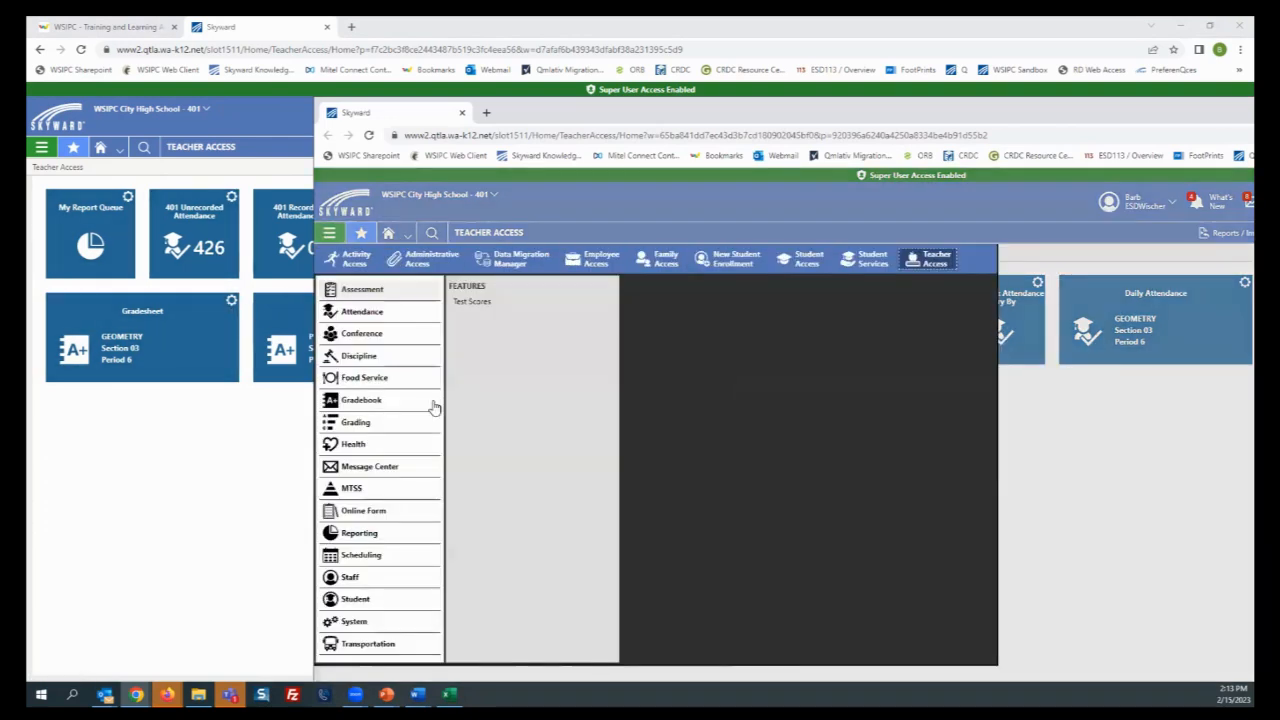
left_click(372, 400)
left_click(489, 392)
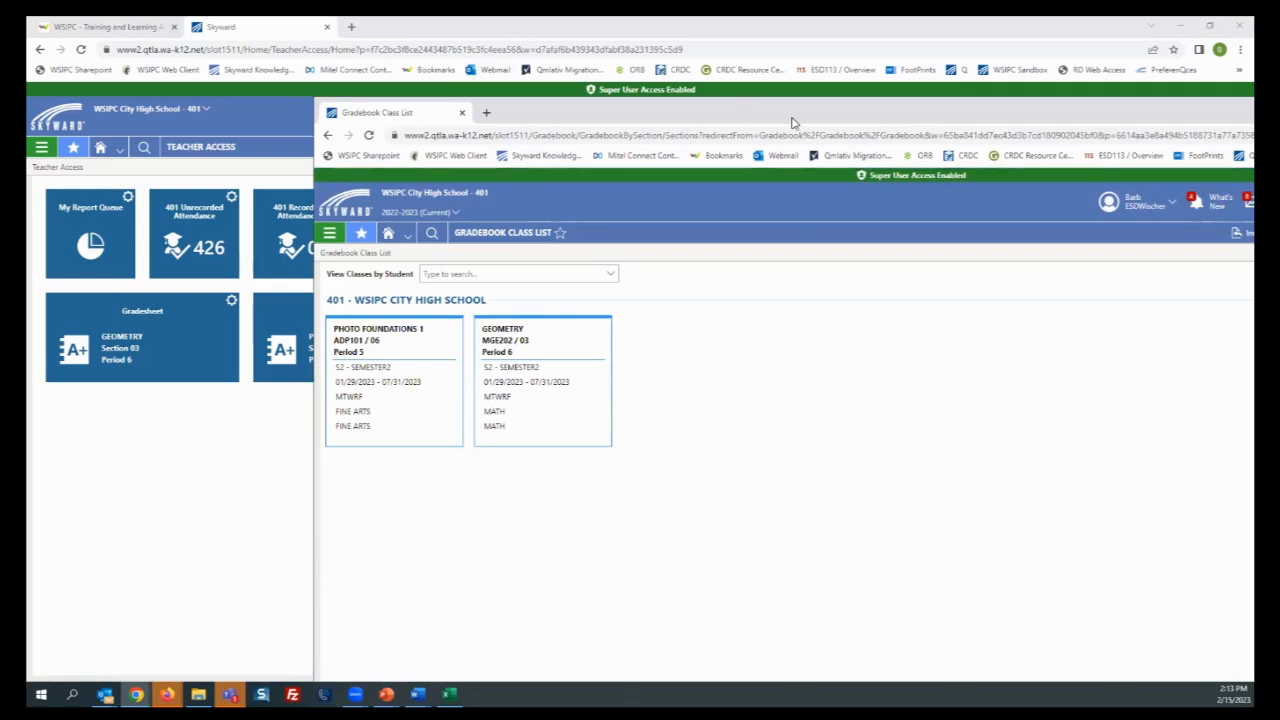
left_click_drag(792, 120, 477, 132)
left_click(1176, 118)
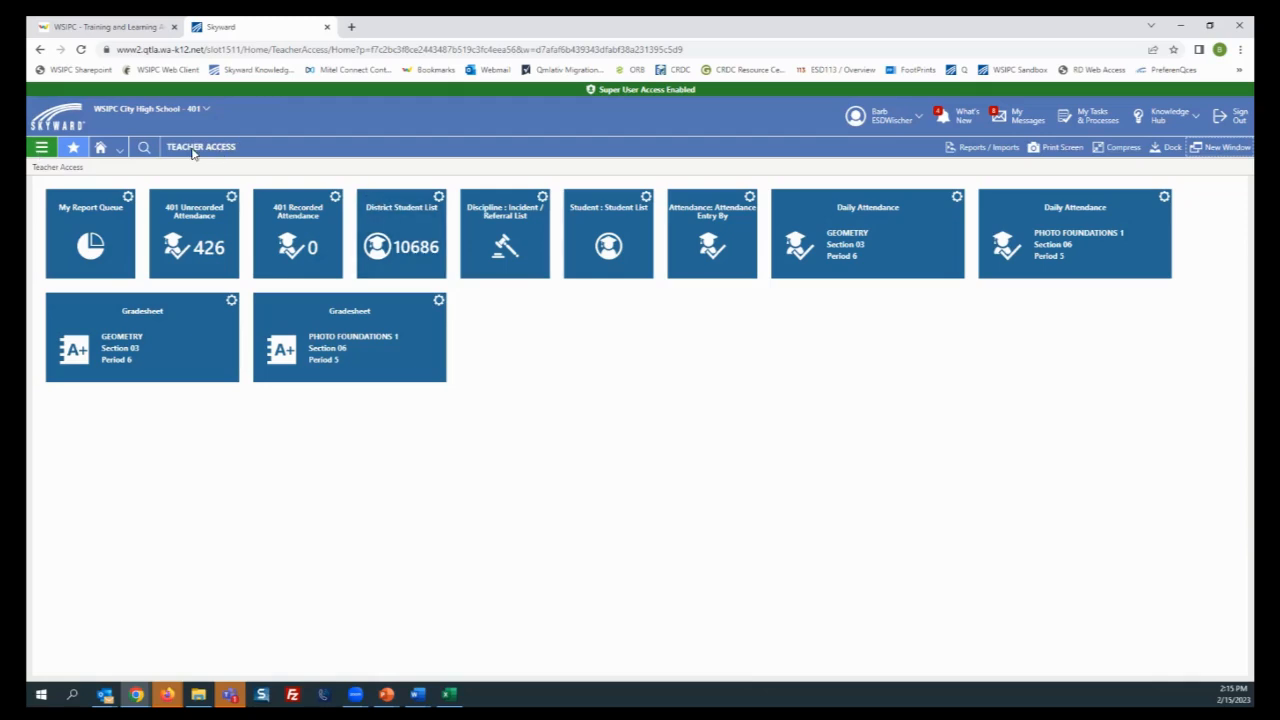
Examine the Attendance features and reports in the Teacher Access navigation menu, then close the menu
left_click(40, 149)
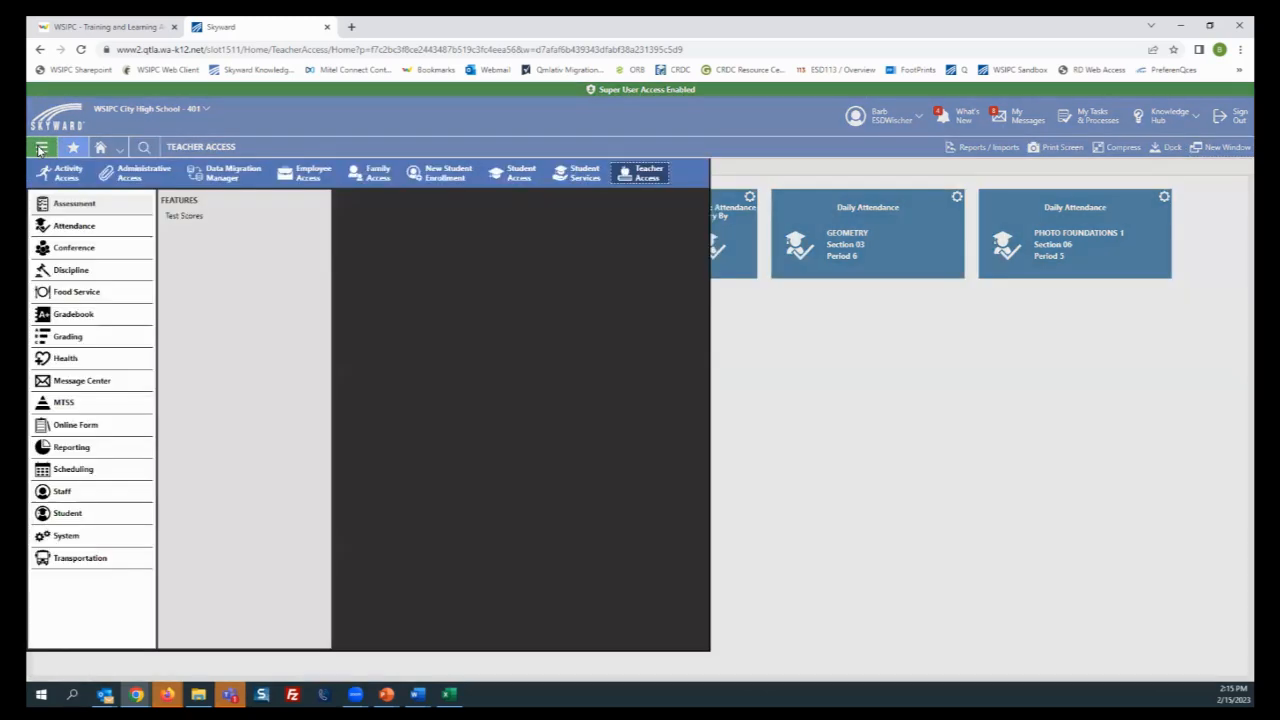
left_click(95, 233)
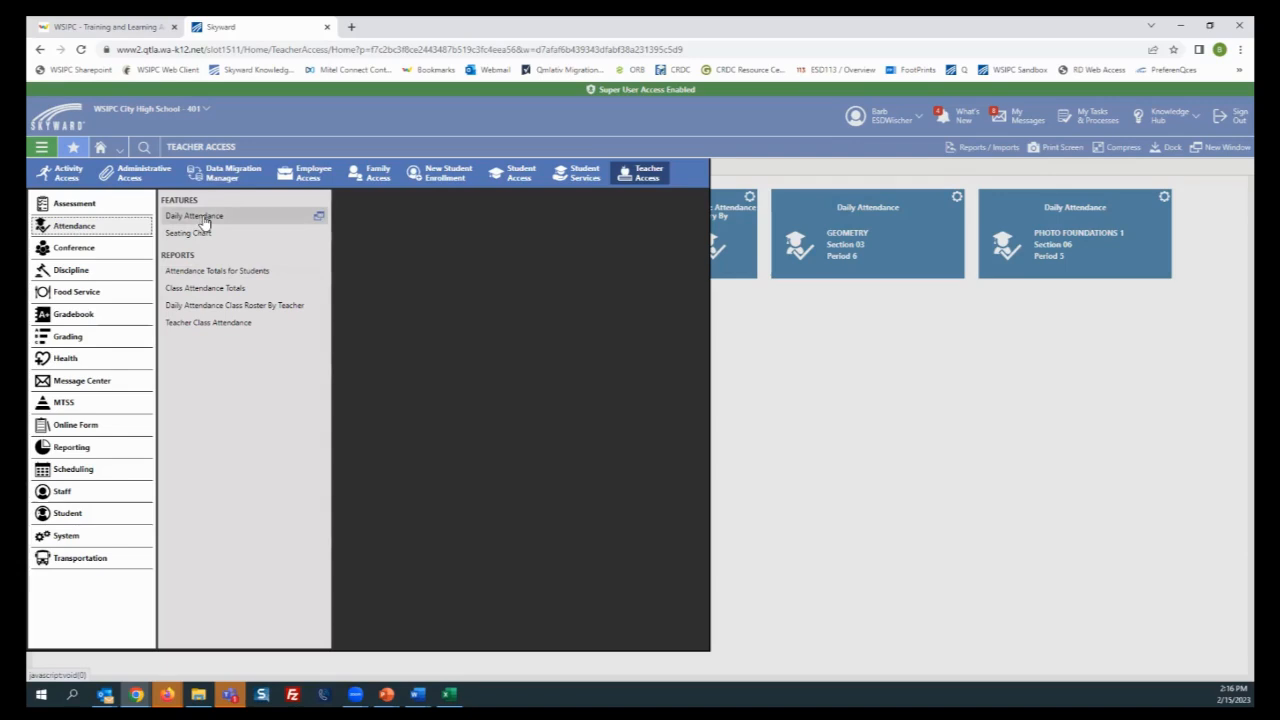
left_click(850, 487)
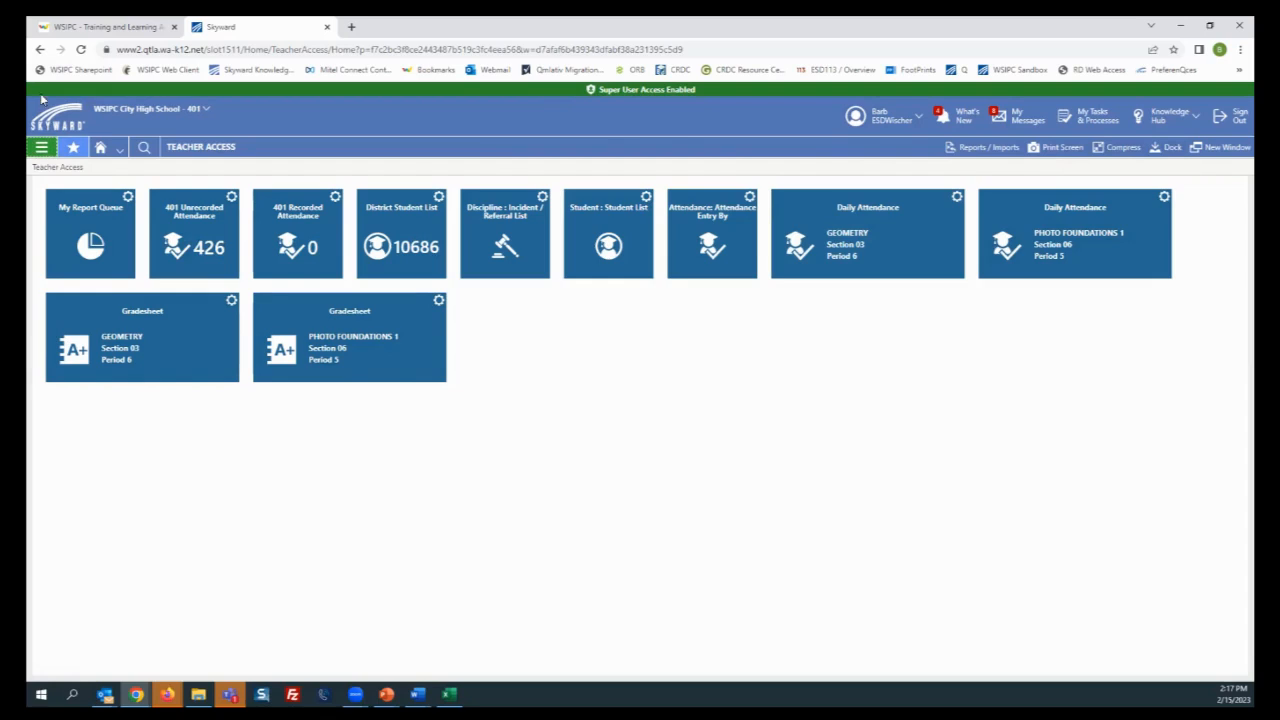
Open Daily Attendance for Teacher Access, try the All Classes view, and open the Geometry period 6 class
left_click(41, 149)
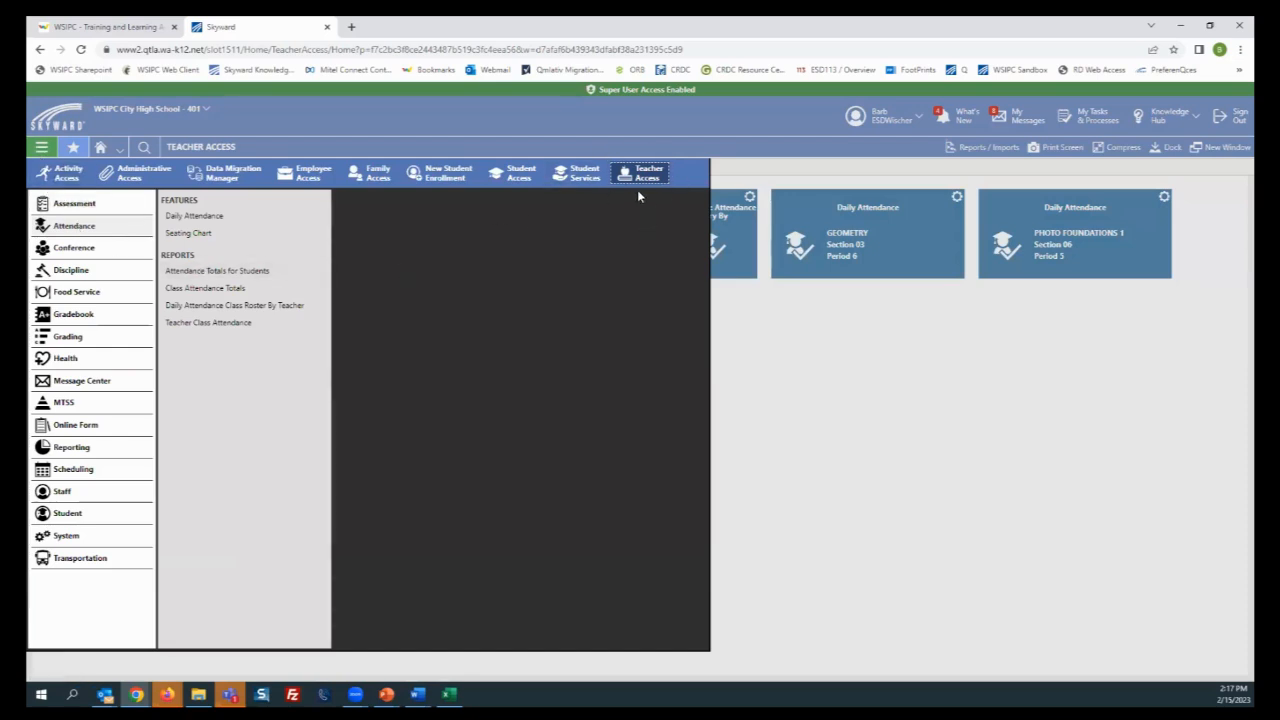
left_click(185, 219)
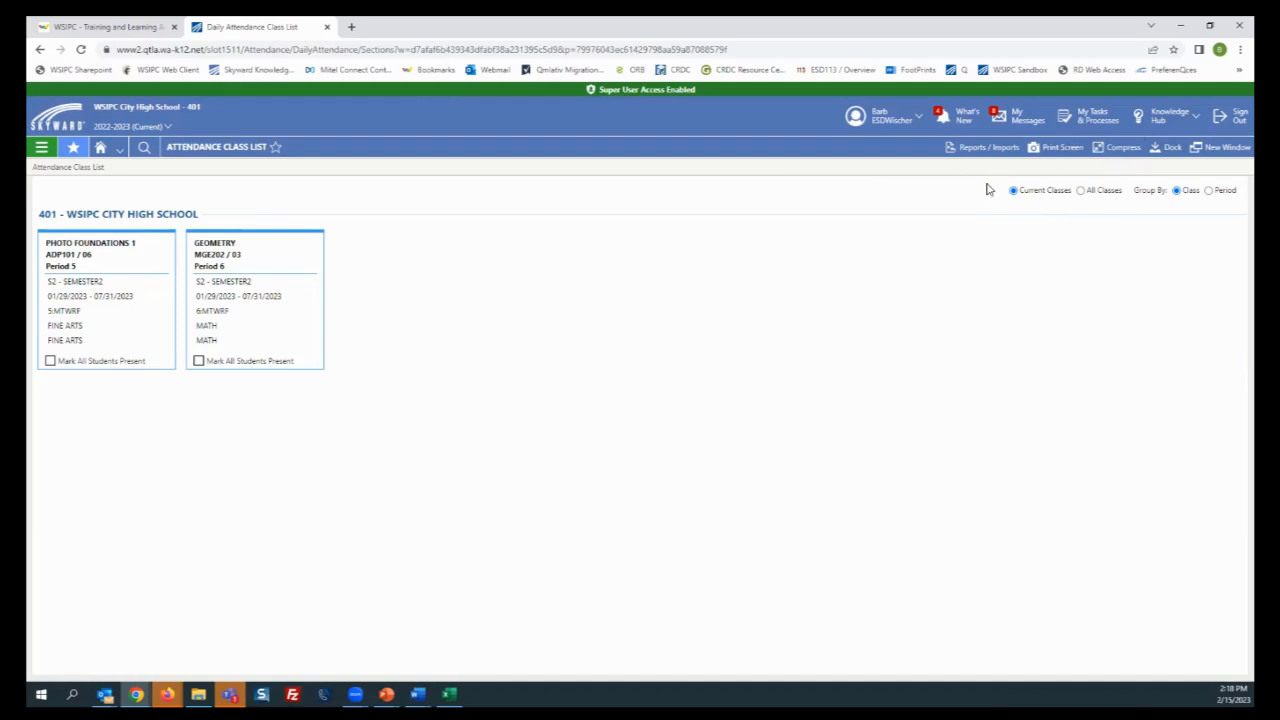
left_click(1082, 191)
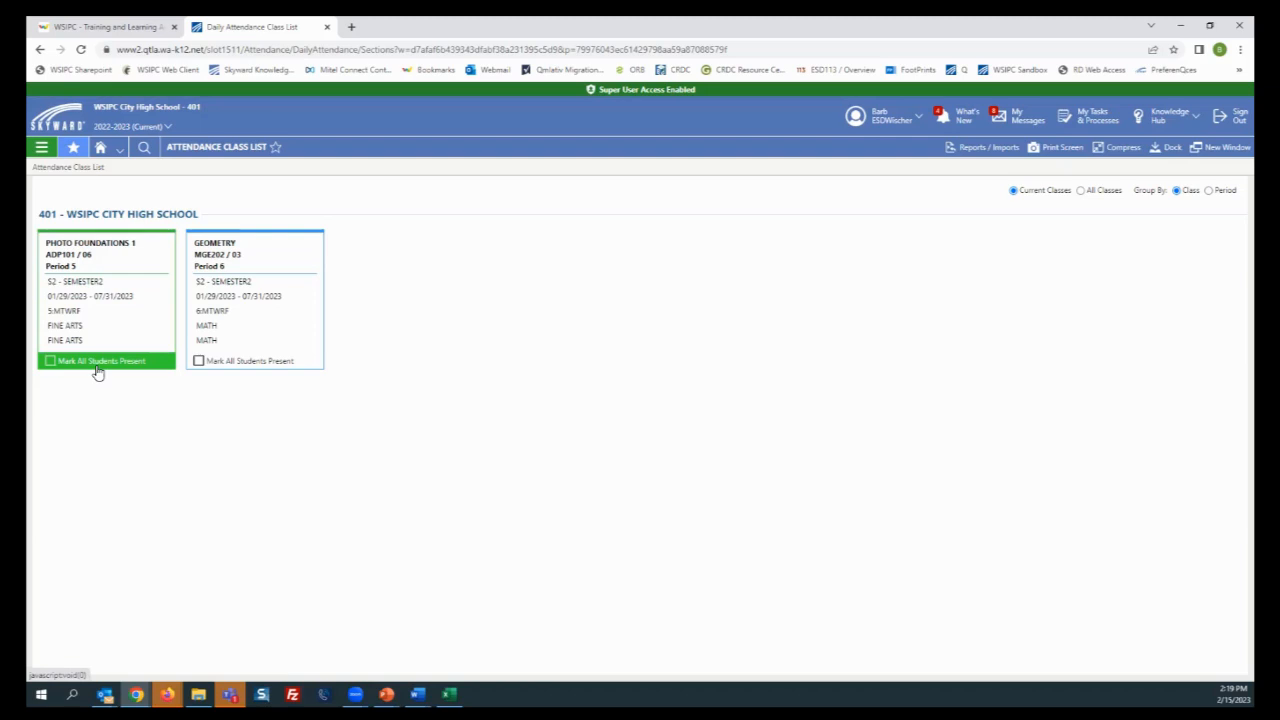
left_click(274, 301)
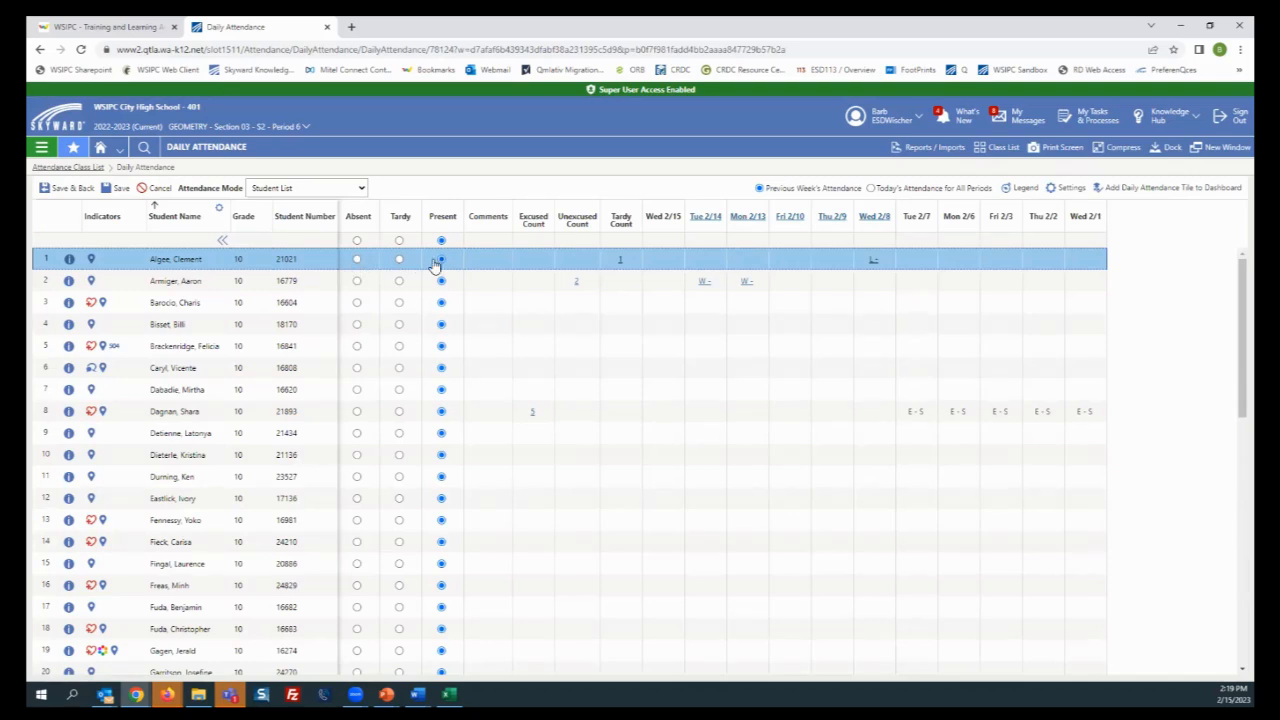
Mark the first student absent, then switch to Today's Attendance for All Periods, discarding the unsaved mark
left_click(357, 260)
left_click(870, 190)
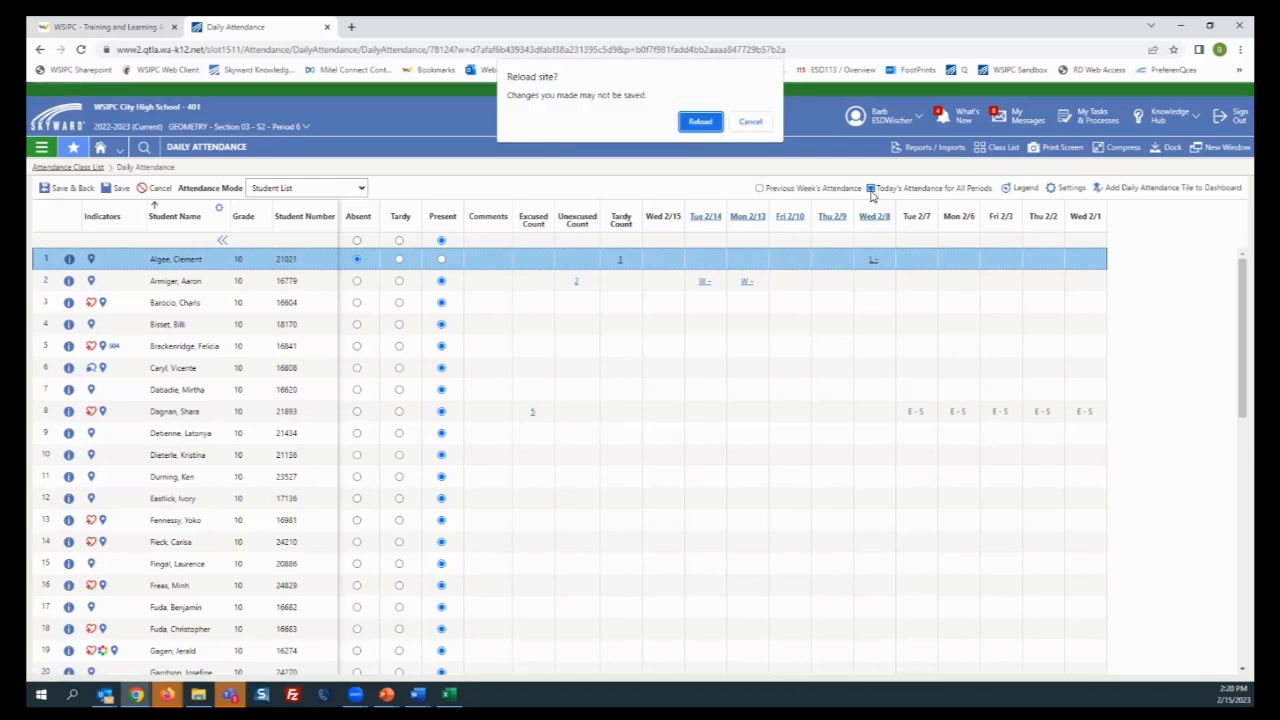
left_click(697, 122)
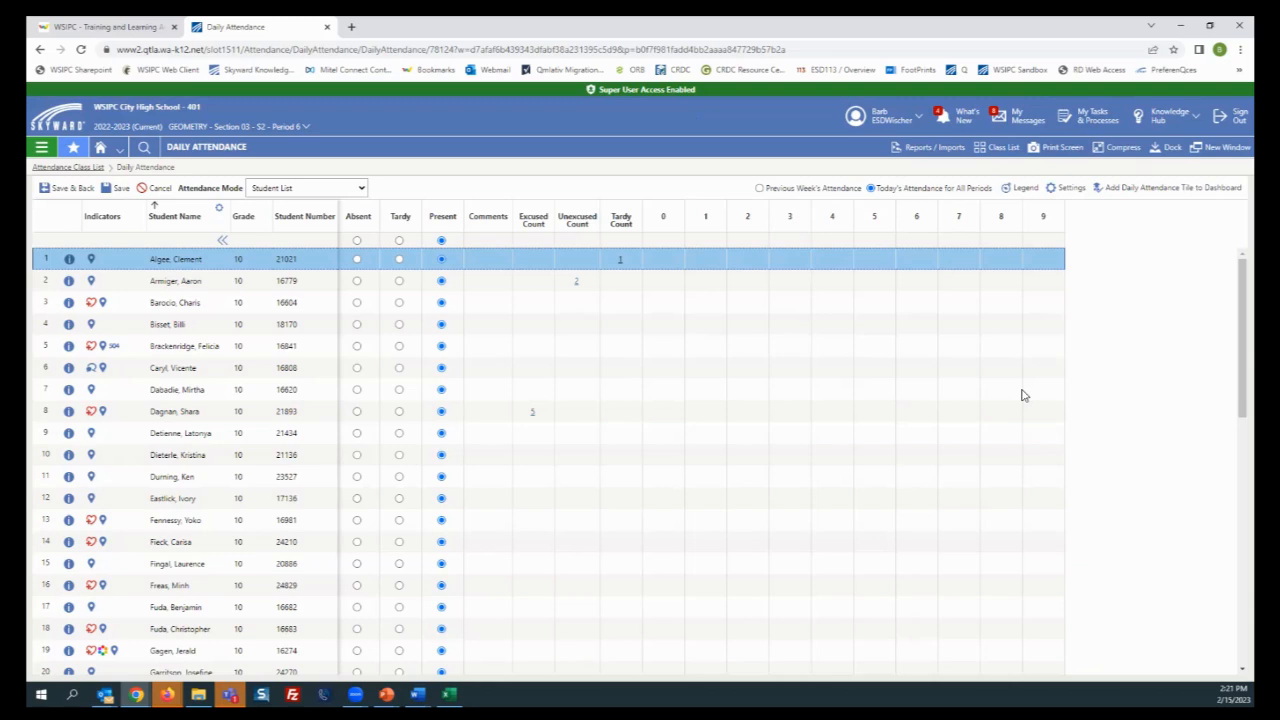
View the second student's unexcused count details and the Daily Attendance legend, closing each one
left_click(577, 285)
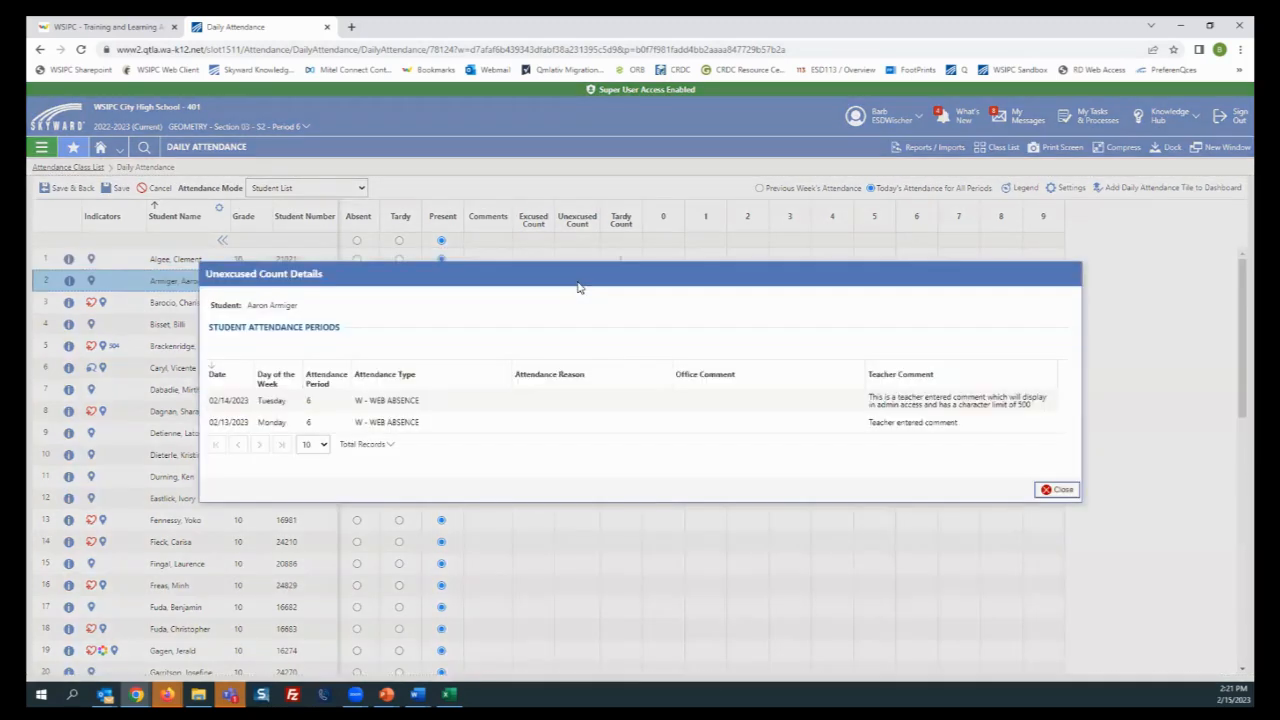
left_click(1062, 491)
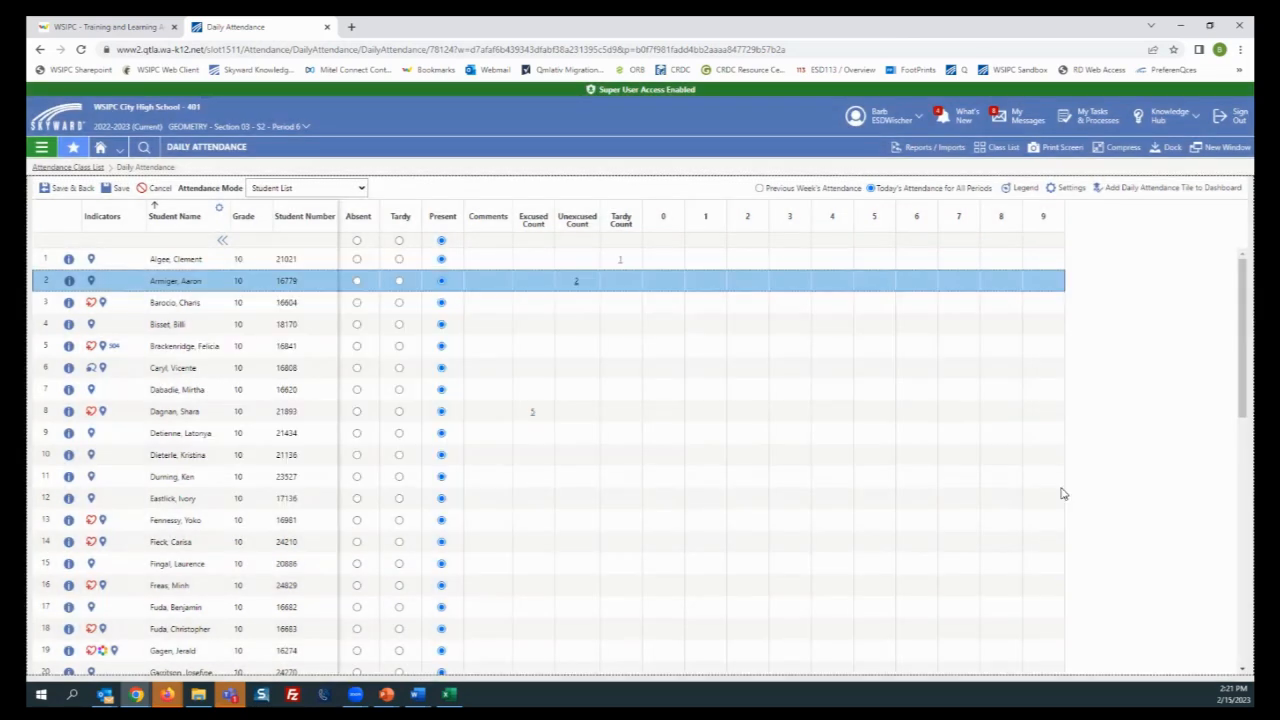
left_click(1019, 189)
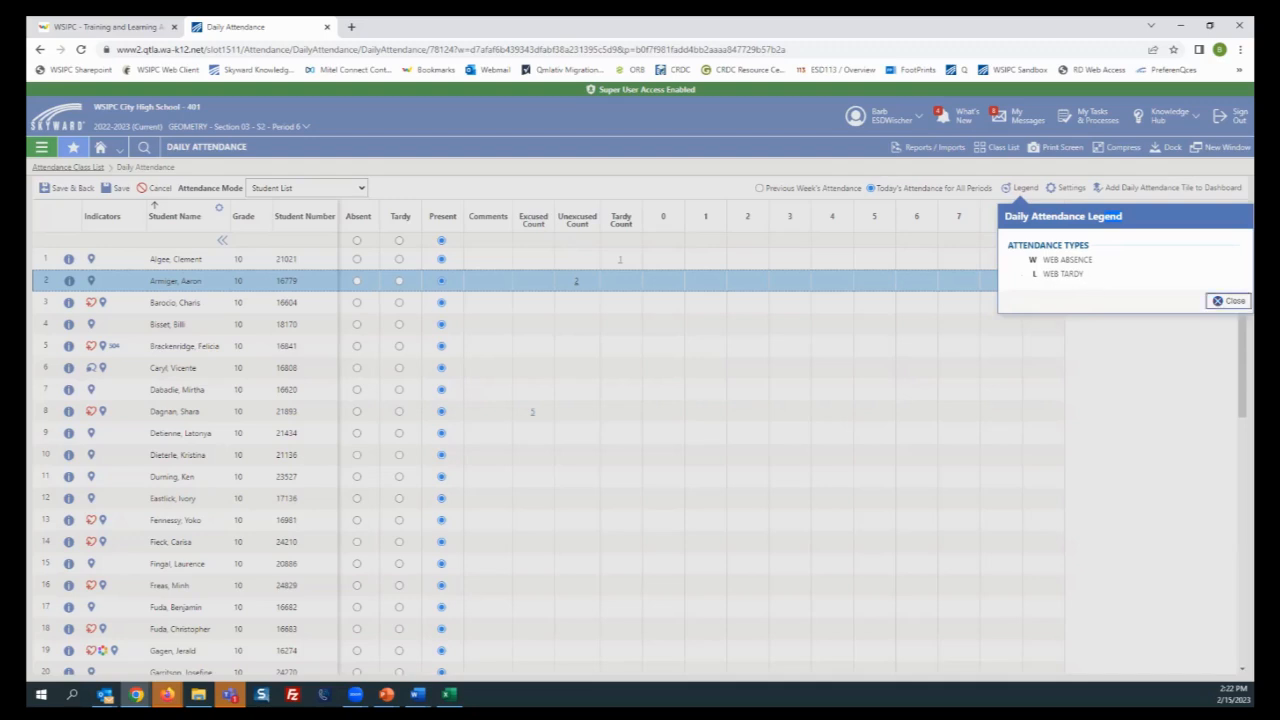
left_click(1229, 300)
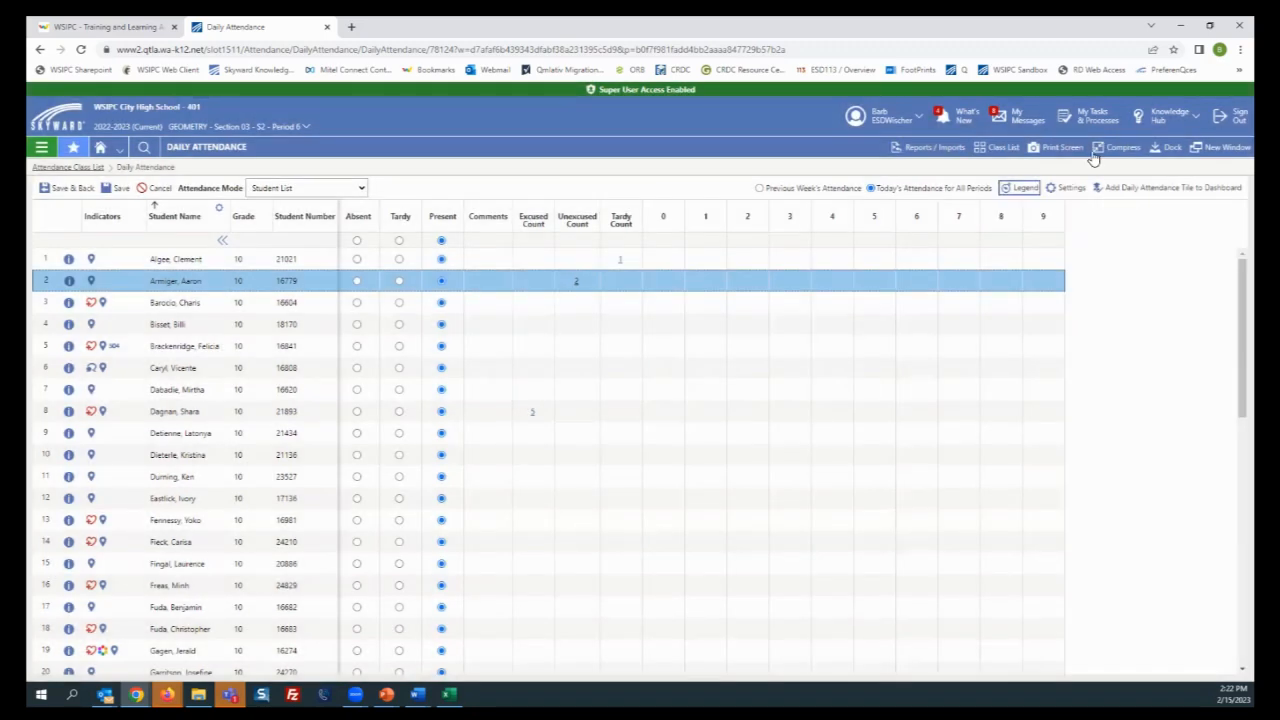
Turn off the Class column in the Geometry Daily Attendance settings, keep names as Last, First, and save
left_click(1054, 188)
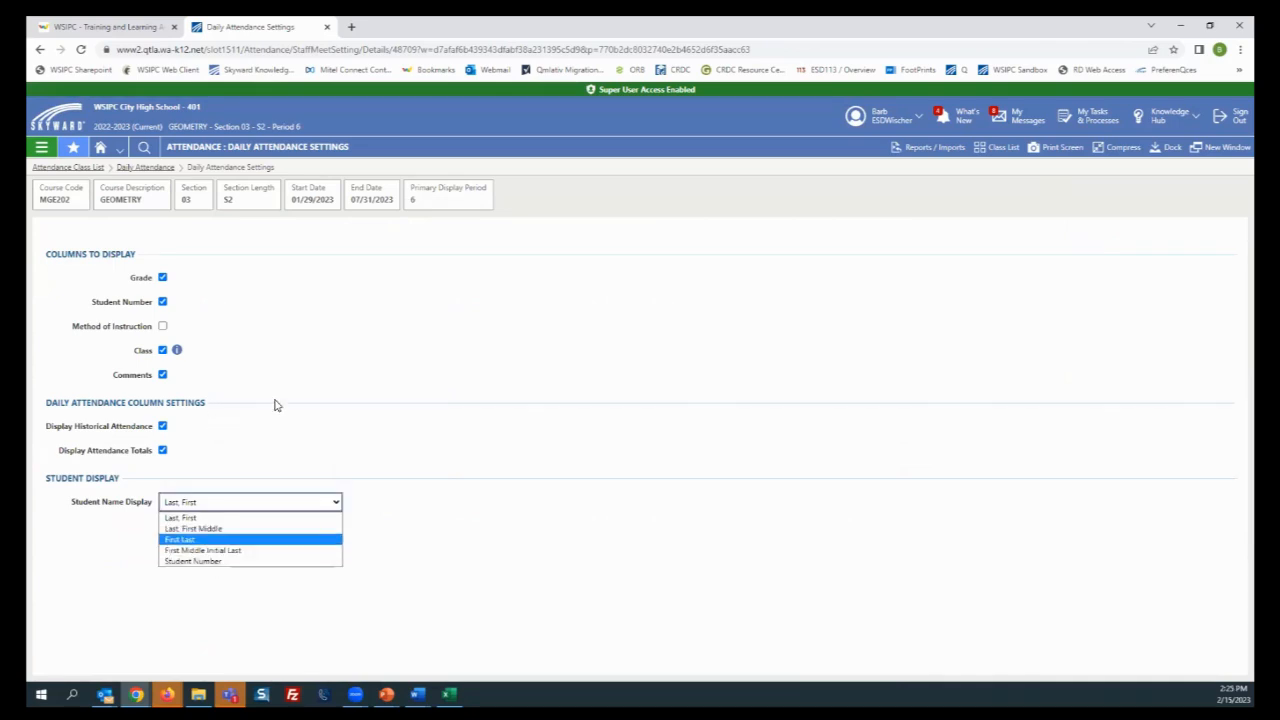
left_click(303, 387)
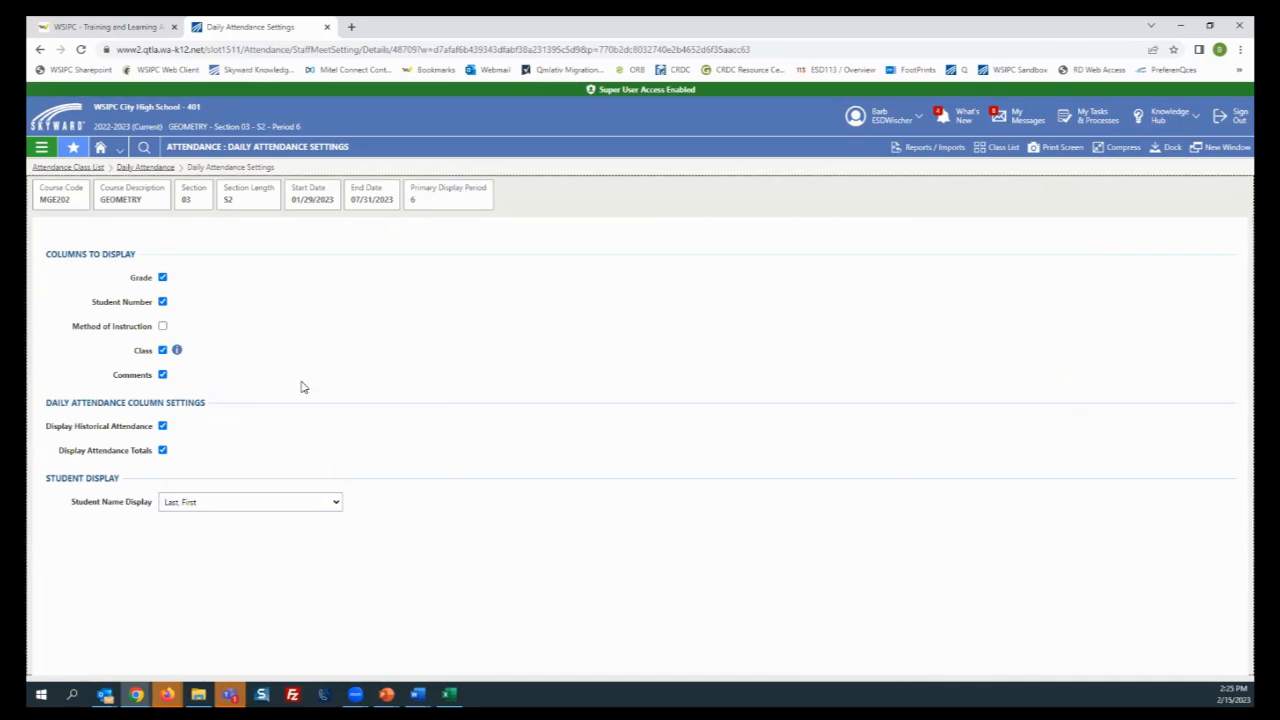
left_click(162, 351)
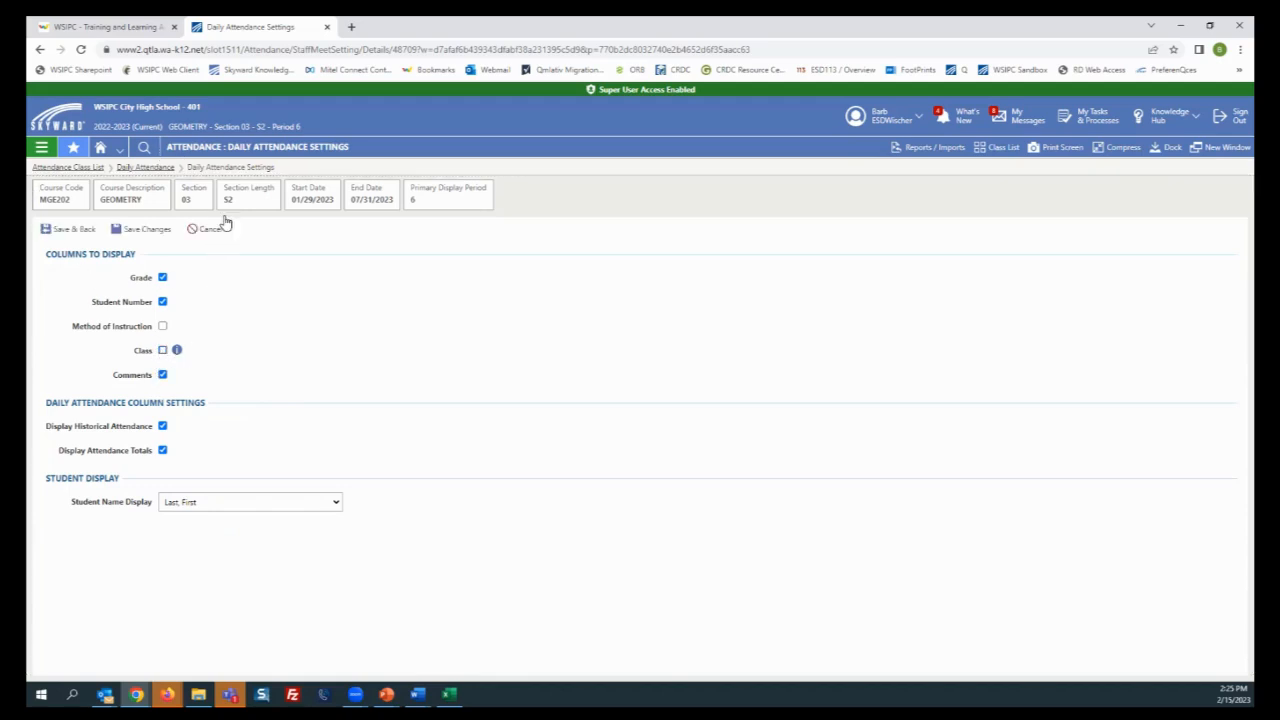
left_click(68, 231)
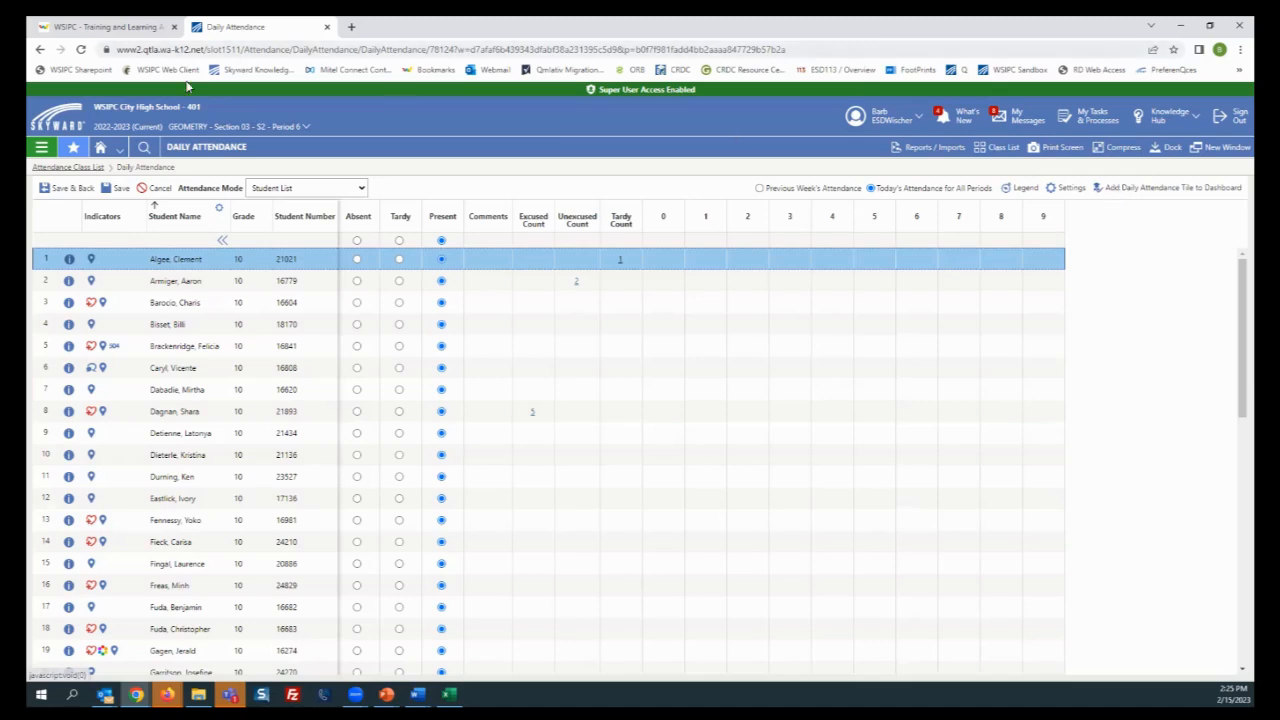
Open Daily Attendance for Photo Foundations 1 from the home page and view the first student's information
left_click(99, 148)
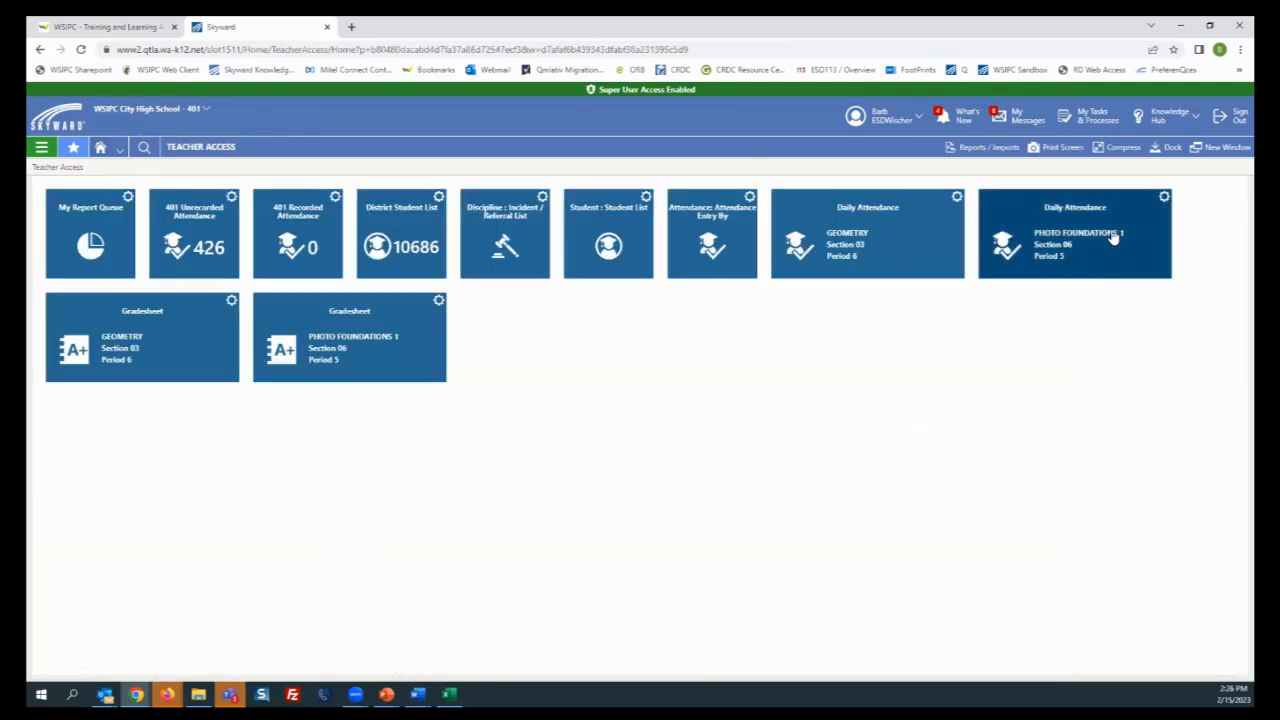
left_click(1080, 246)
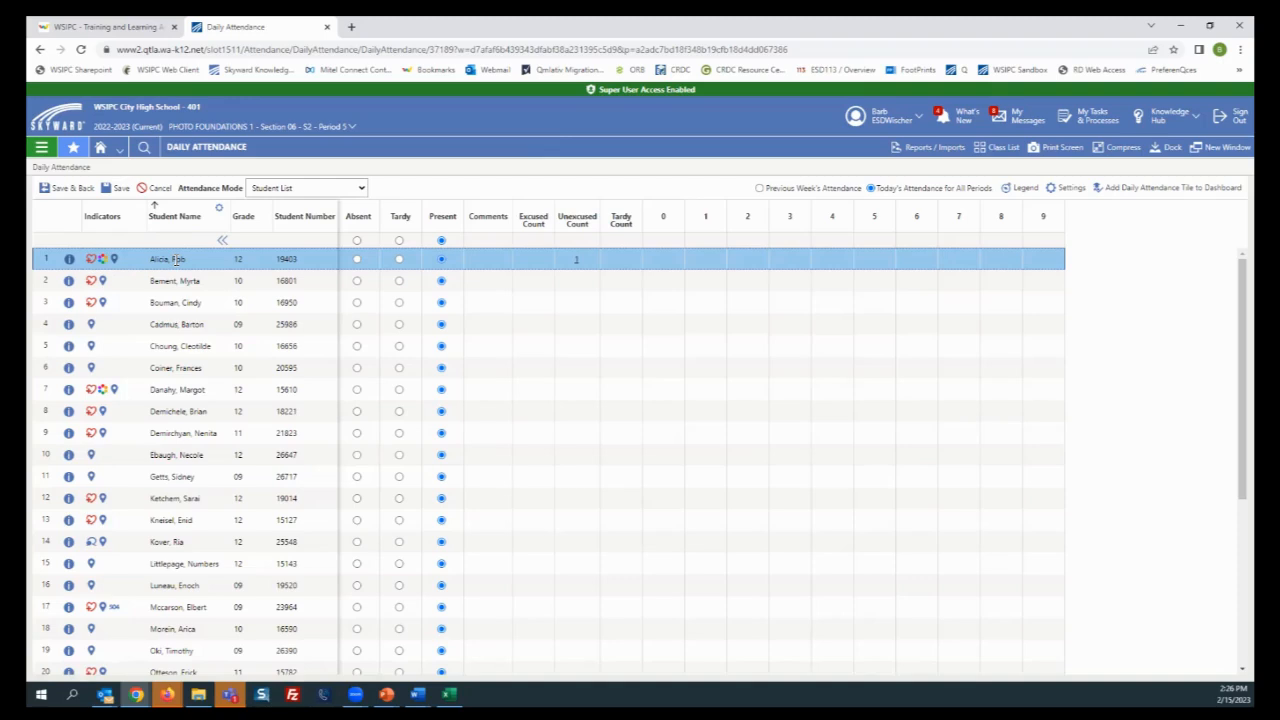
left_click(68, 260)
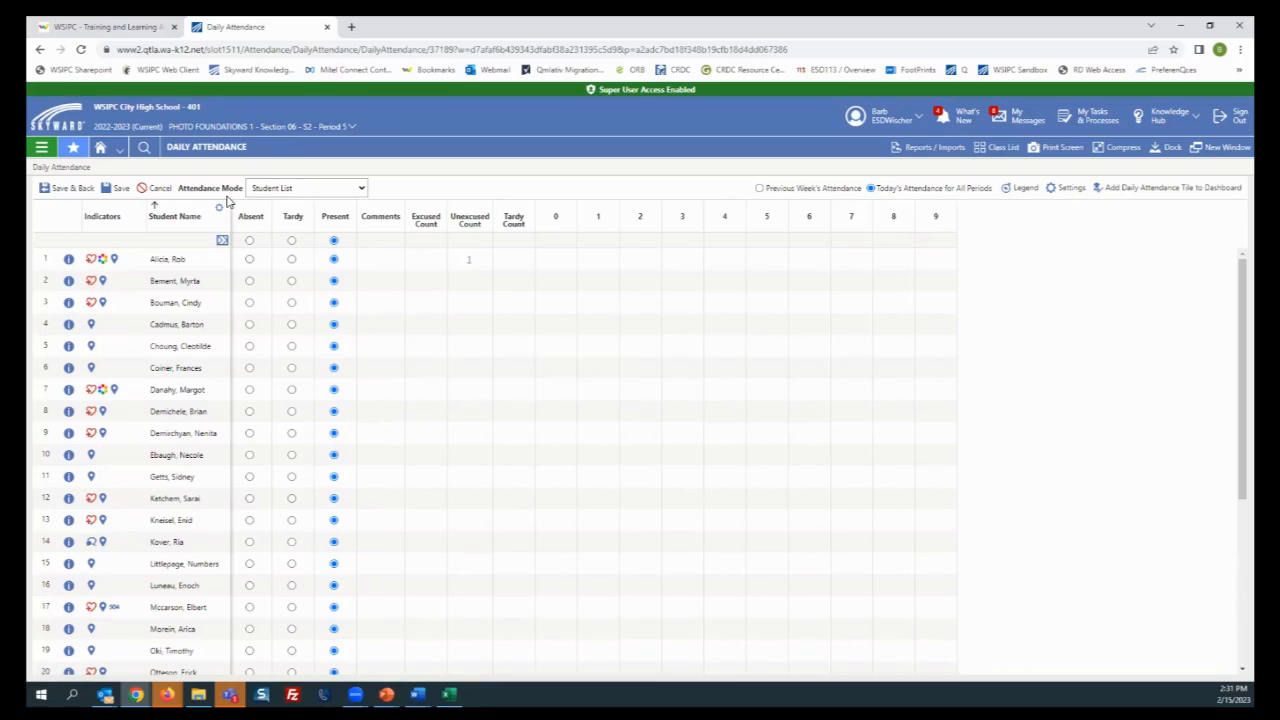
Switch the Attendance Mode to Seating Chart and review one student's attendance choices and the full chart without recording anything
left_click(361, 190)
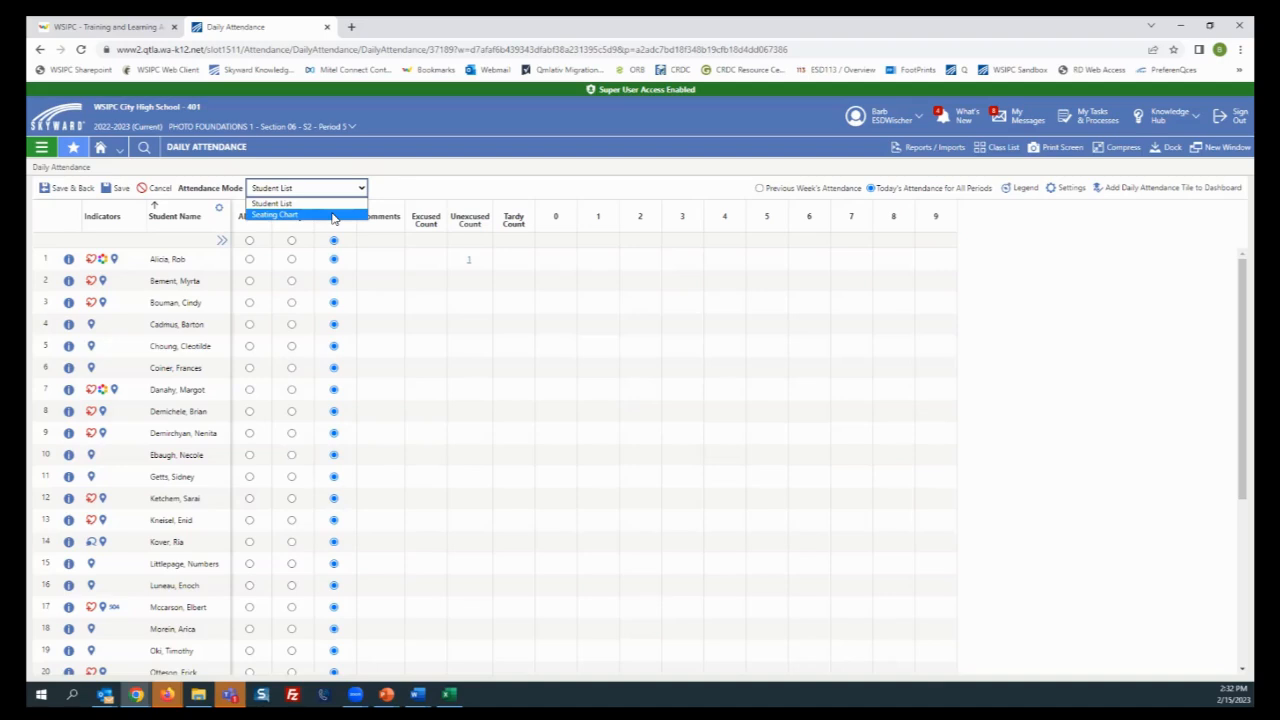
left_click(281, 217)
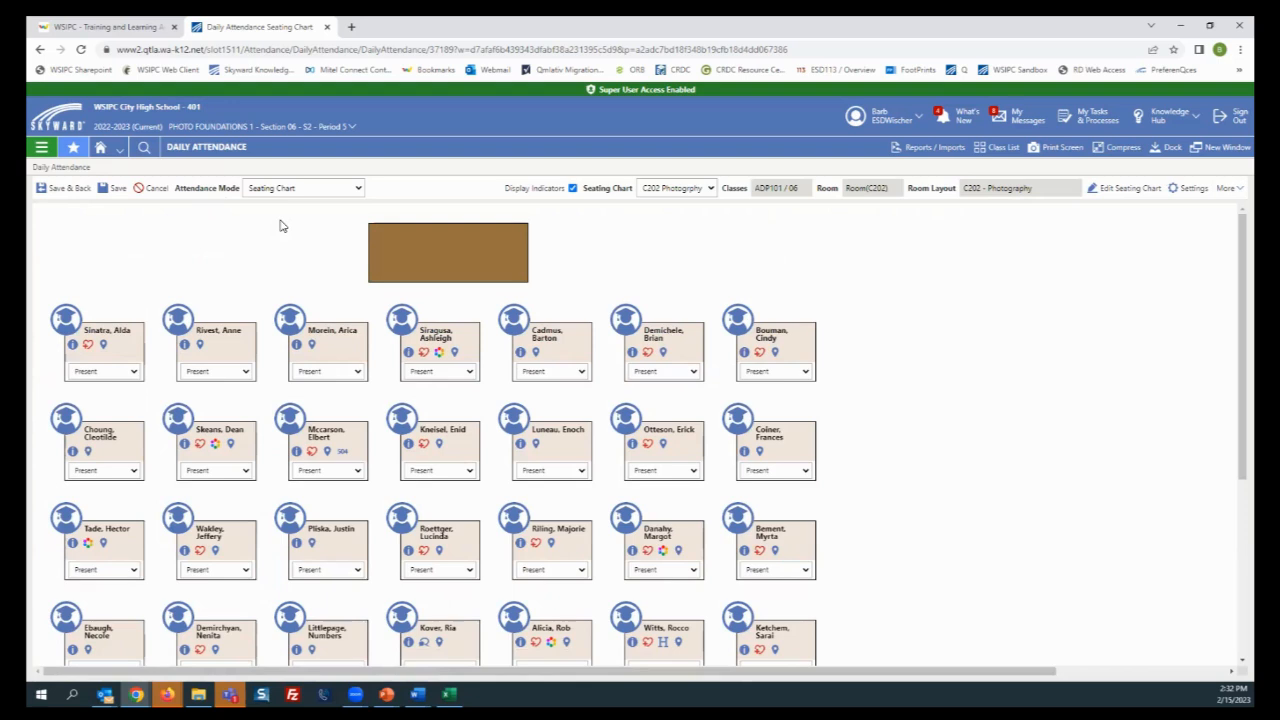
left_click(469, 476)
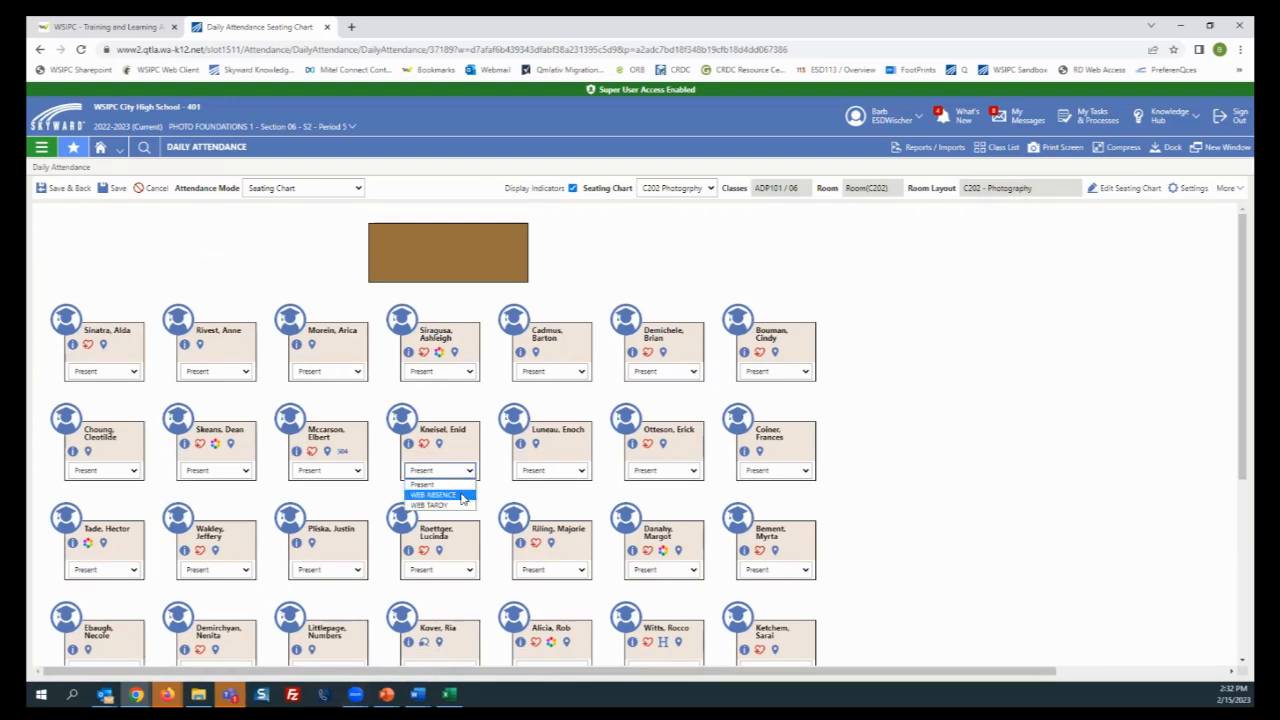
left_click(500, 447)
scroll(944, 464, "down", 5)
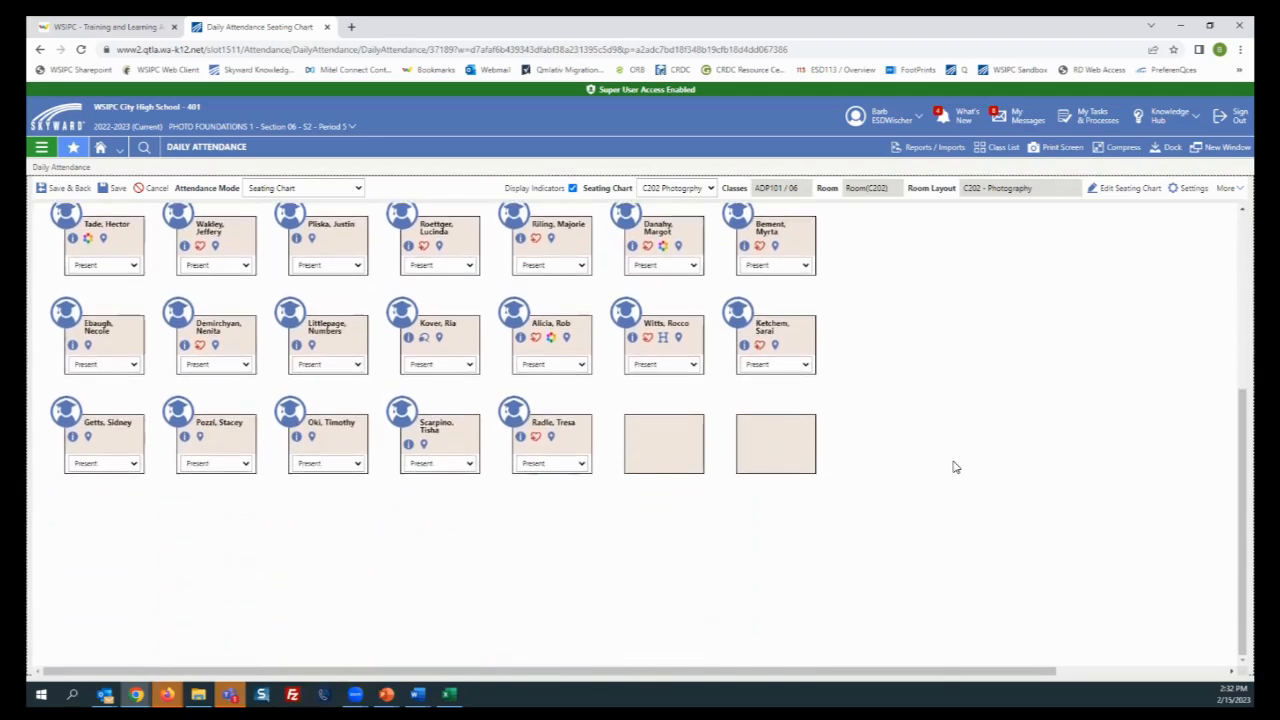
scroll(954, 466, "up", 5)
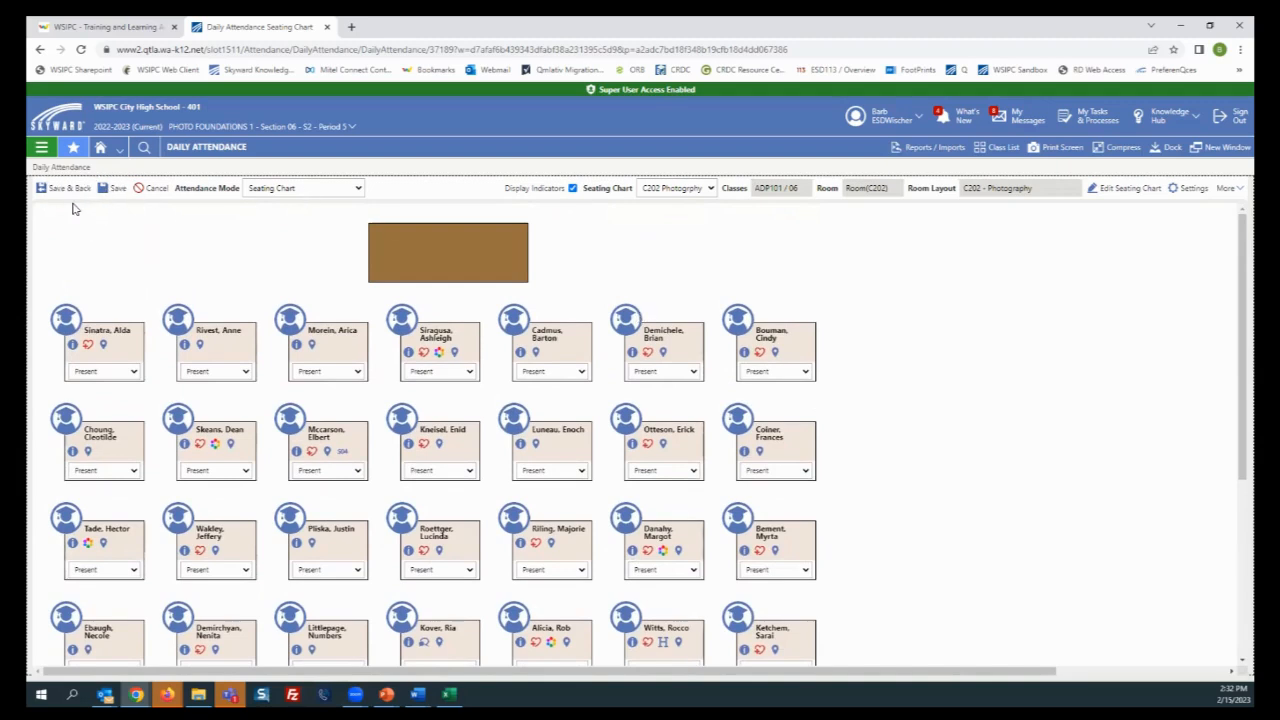
left_click(150, 191)
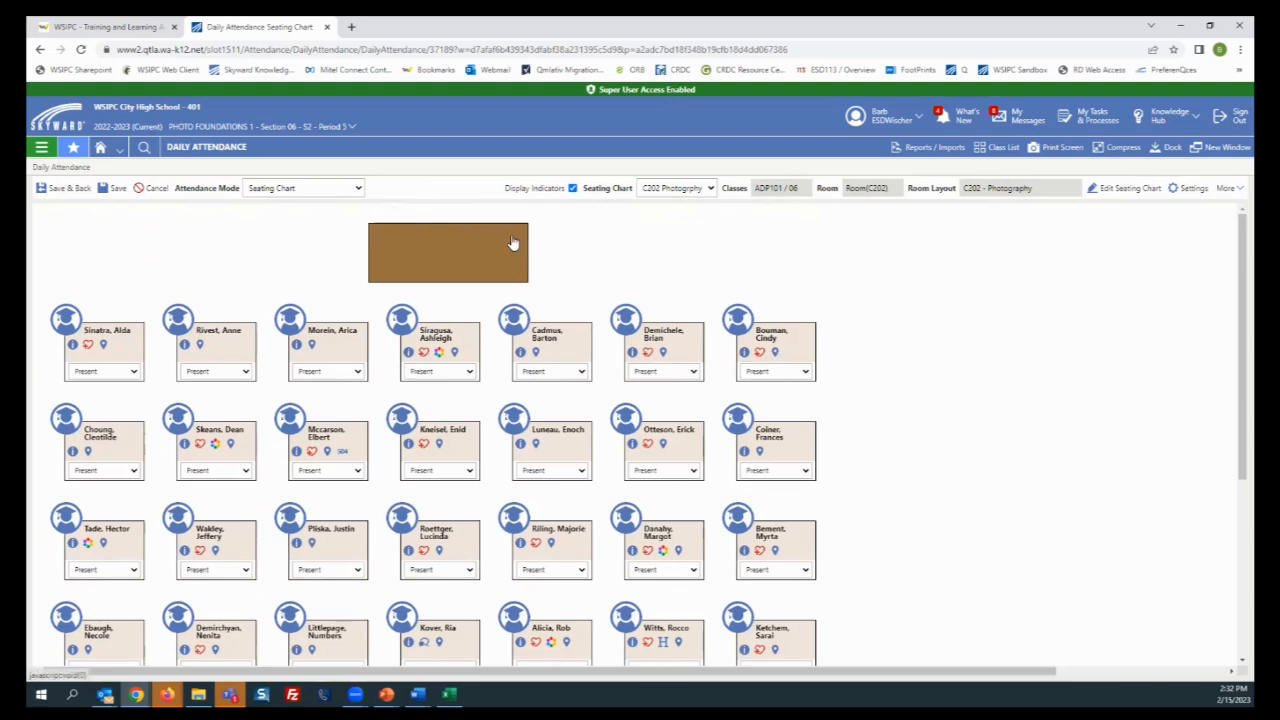
Hide and redisplay the student indicators on the seating chart, and check which seating charts are available
left_click(573, 189)
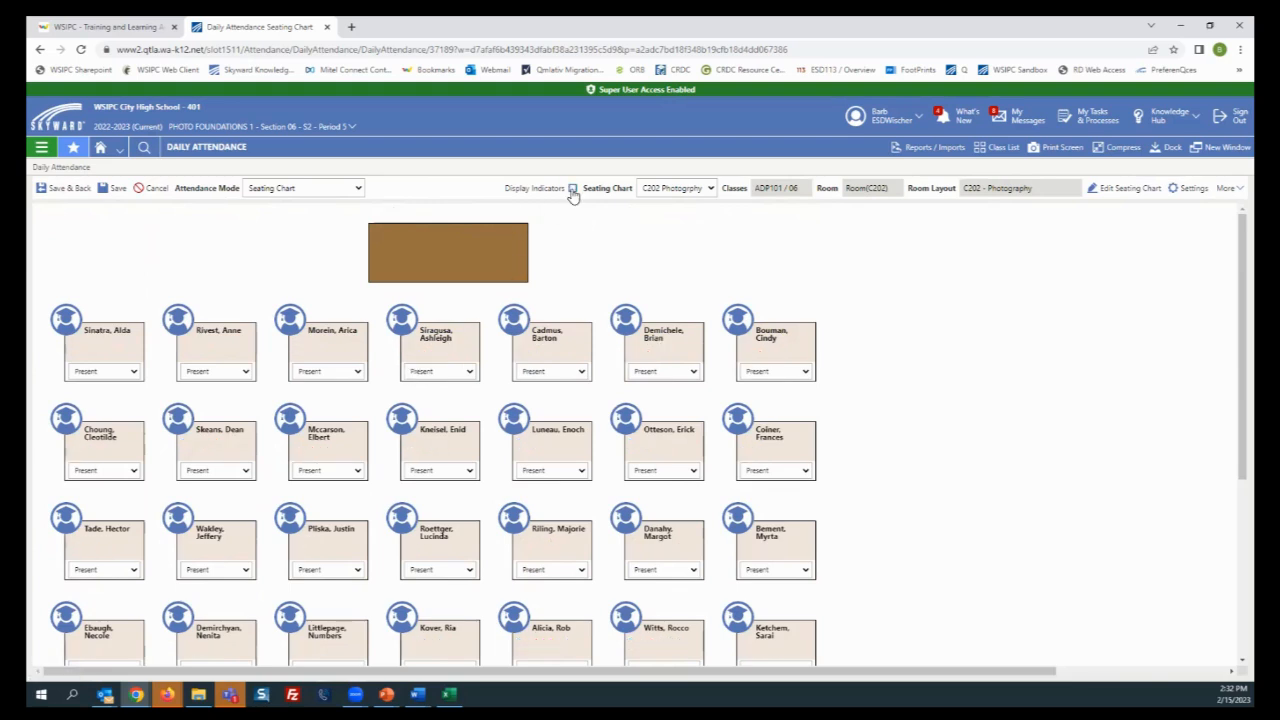
left_click(573, 189)
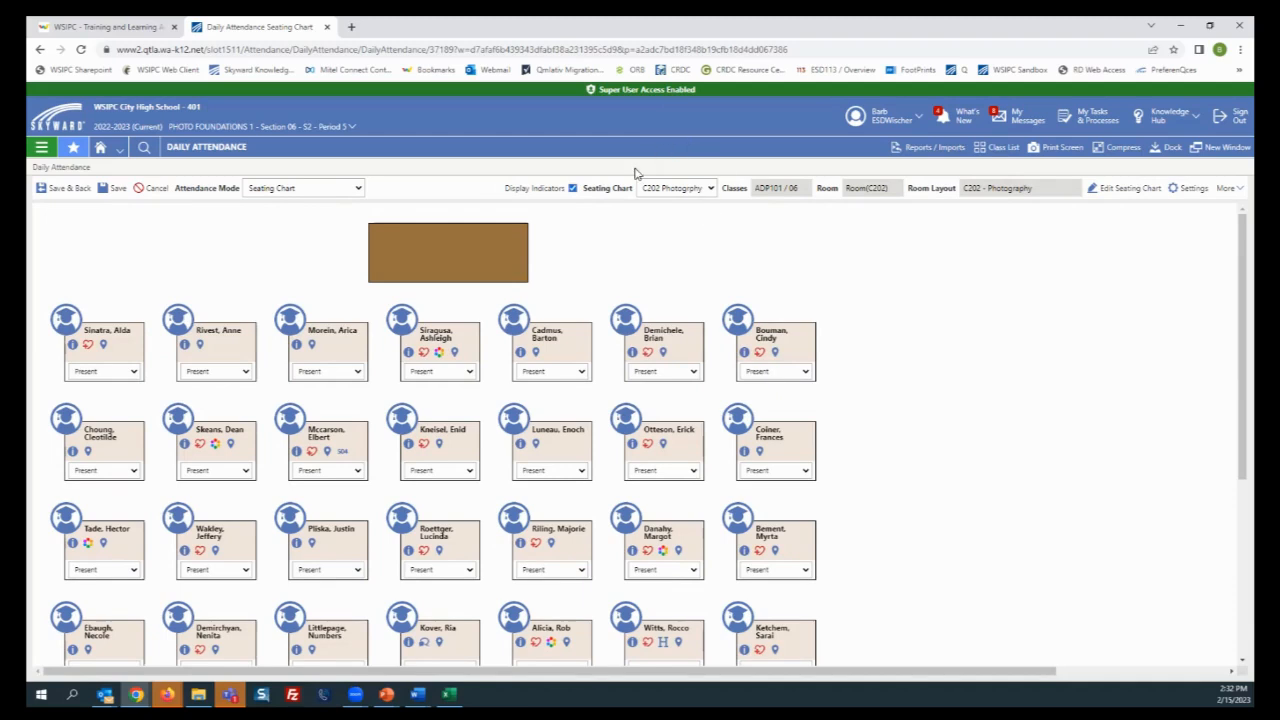
left_click(711, 192)
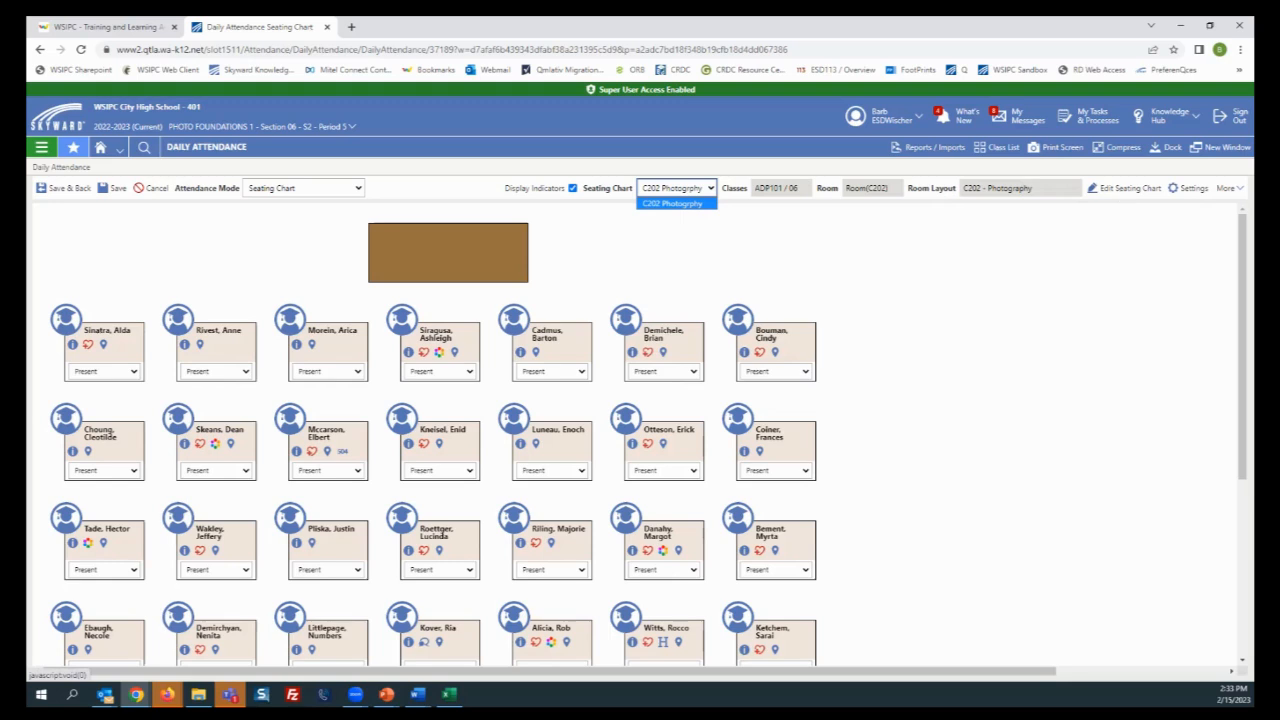
Set the seating chart's Attendance Control to Radio Buttons in the Daily Attendance settings and save
left_click(1188, 188)
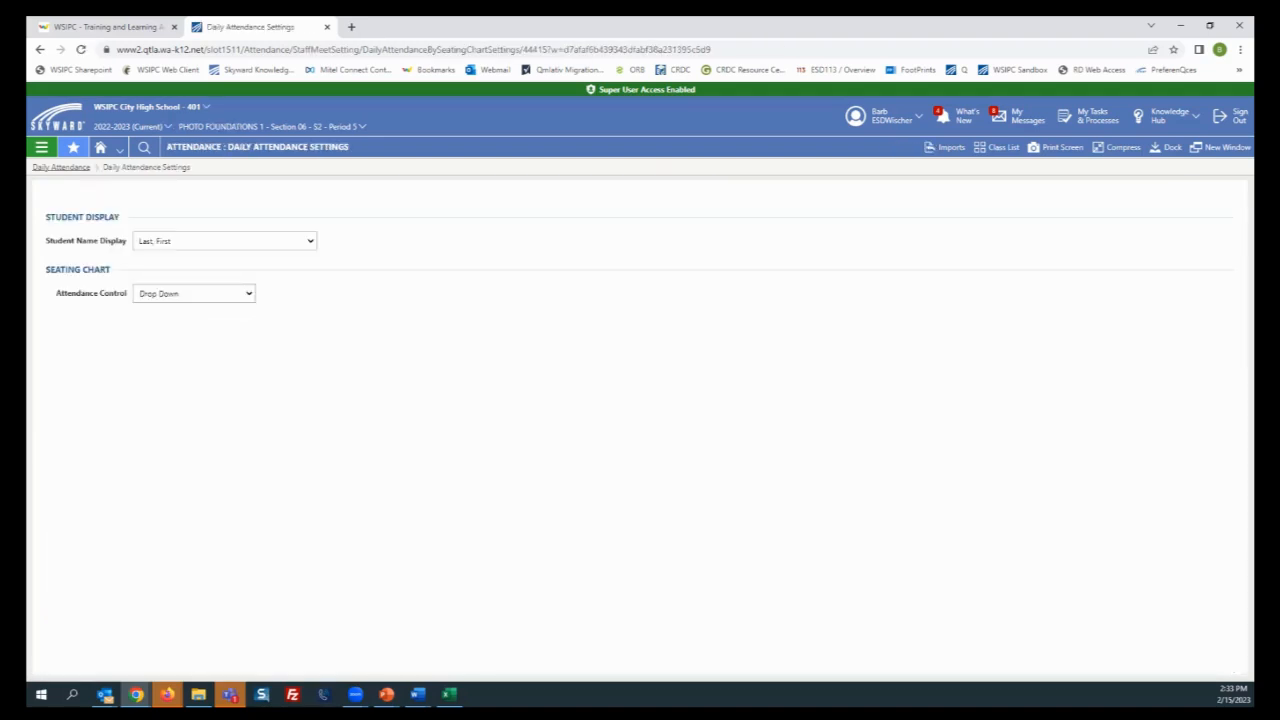
left_click(312, 246)
left_click(312, 246)
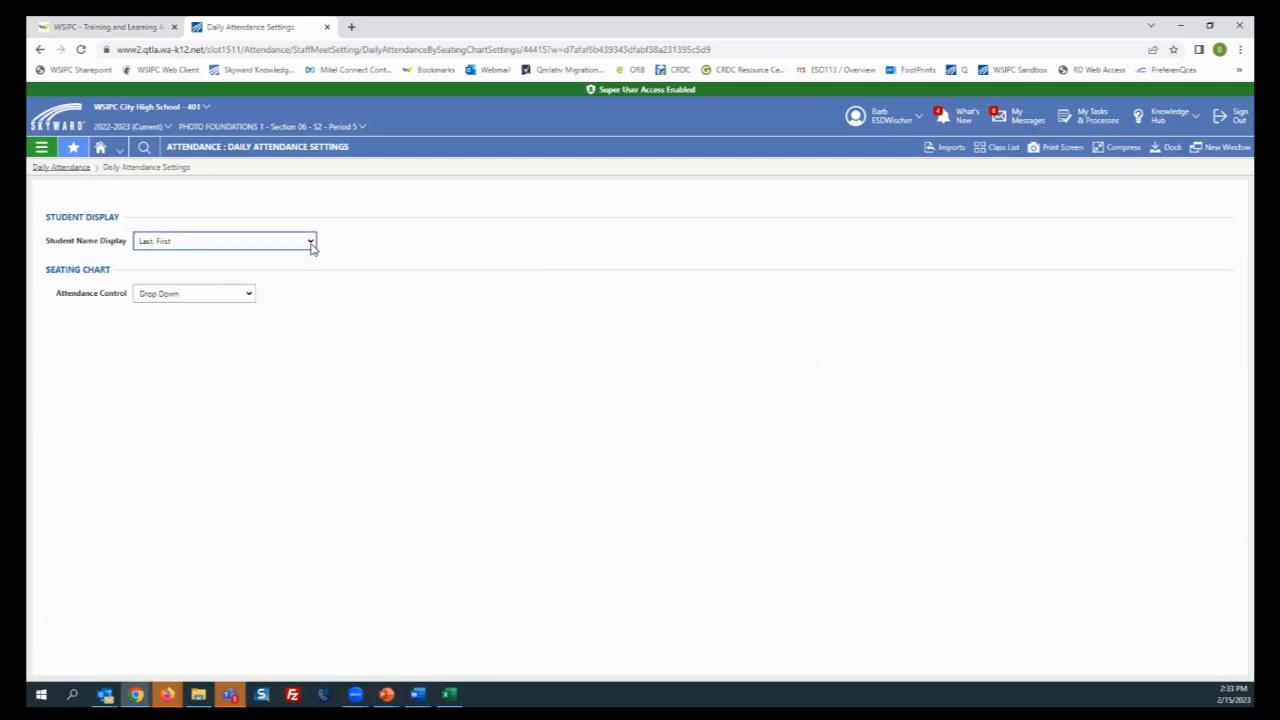
left_click(249, 292)
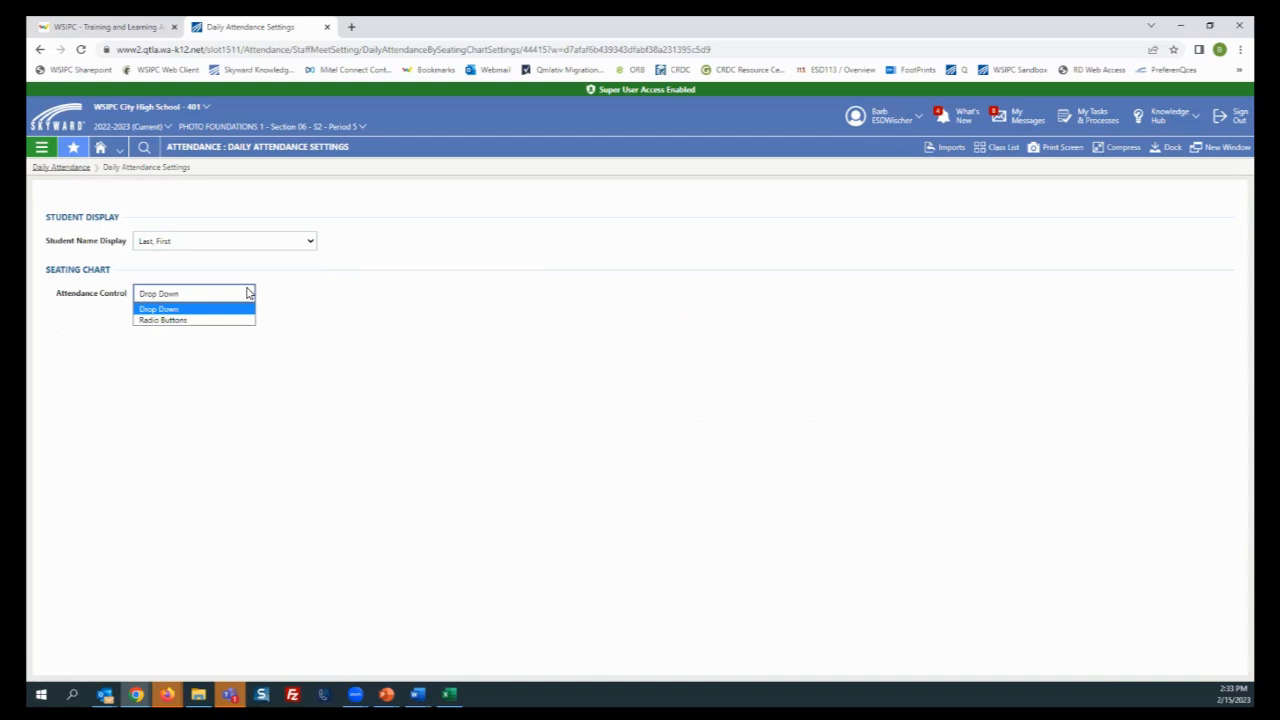
left_click(179, 321)
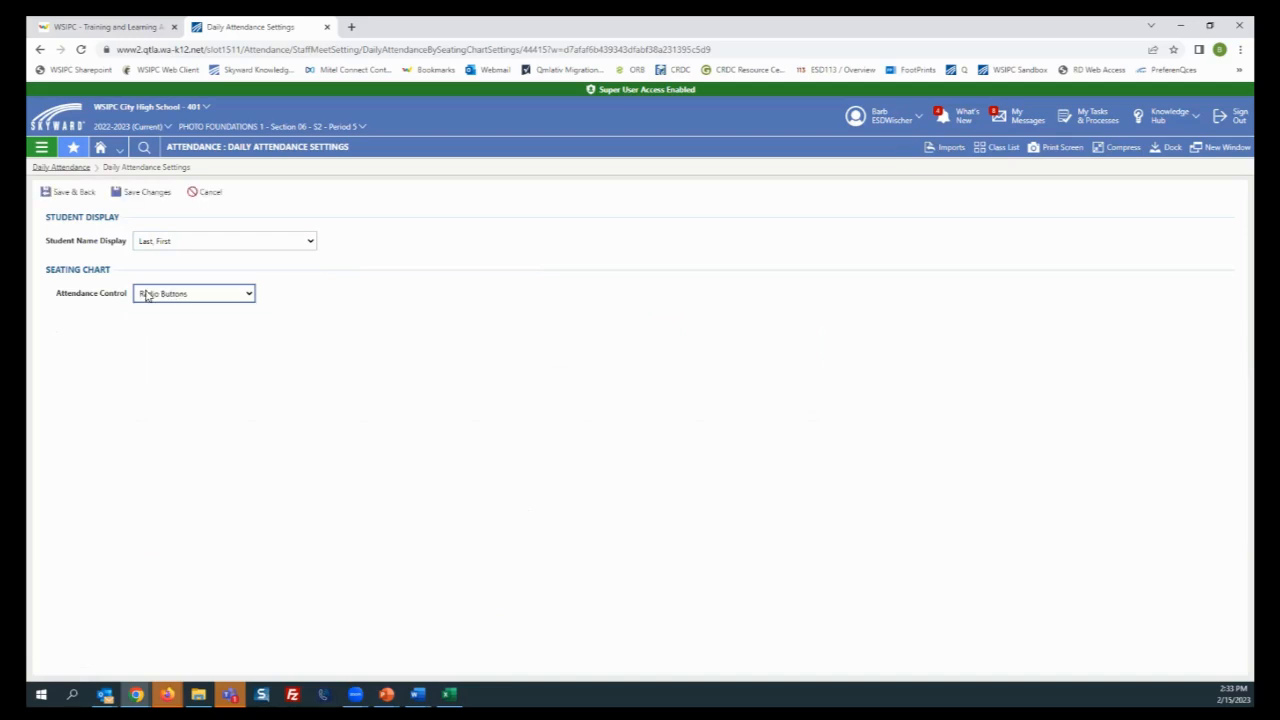
left_click(66, 193)
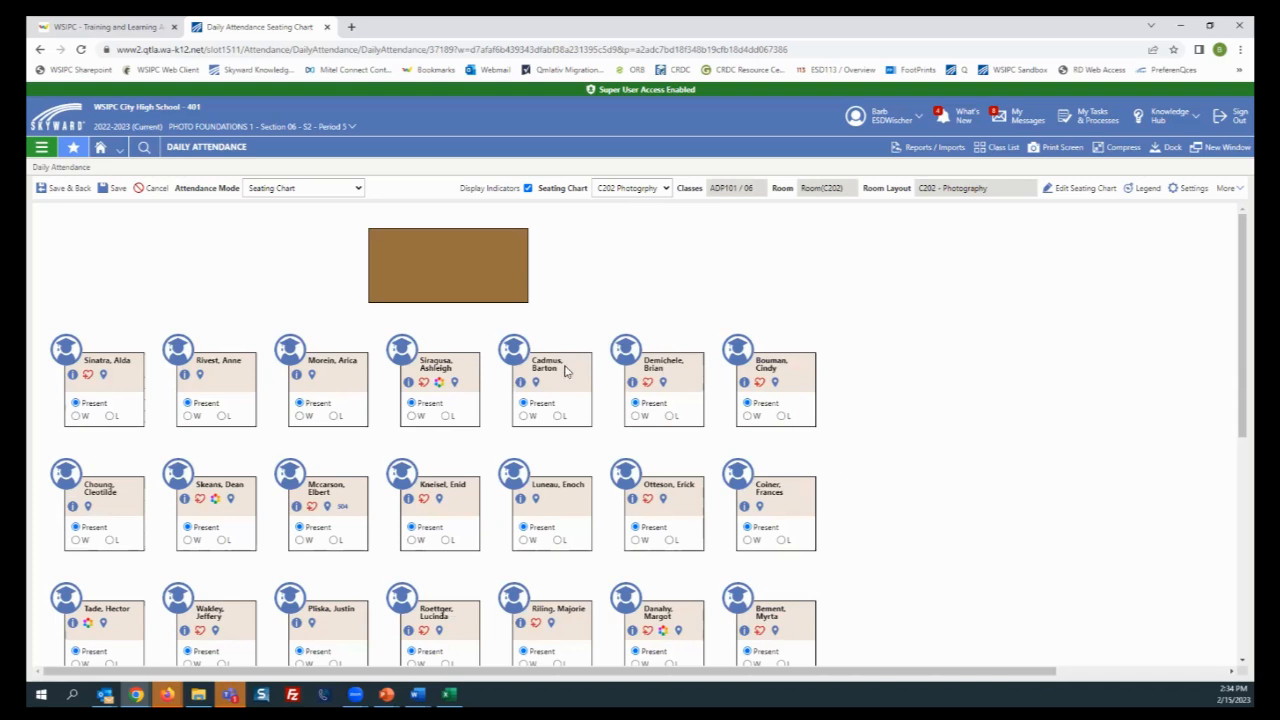
Open the Seating Chart list under Attendance and open the C202 - Photography room layout
left_click(41, 149)
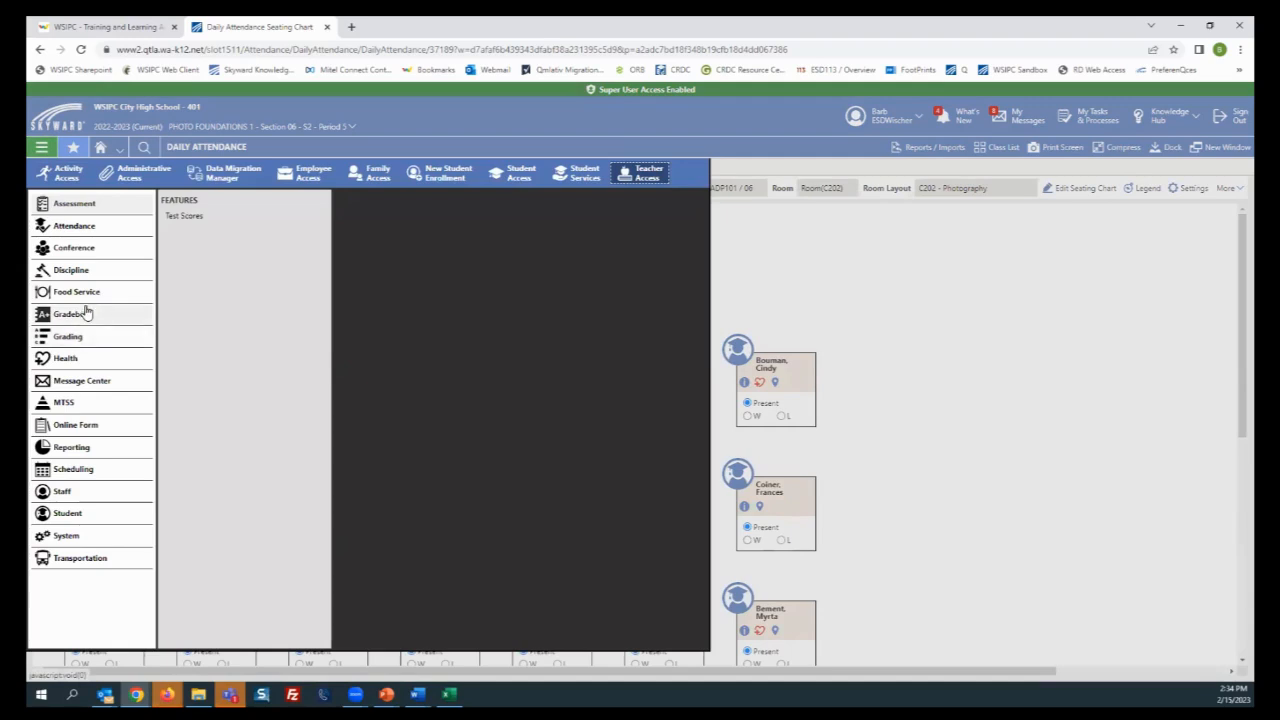
left_click(90, 229)
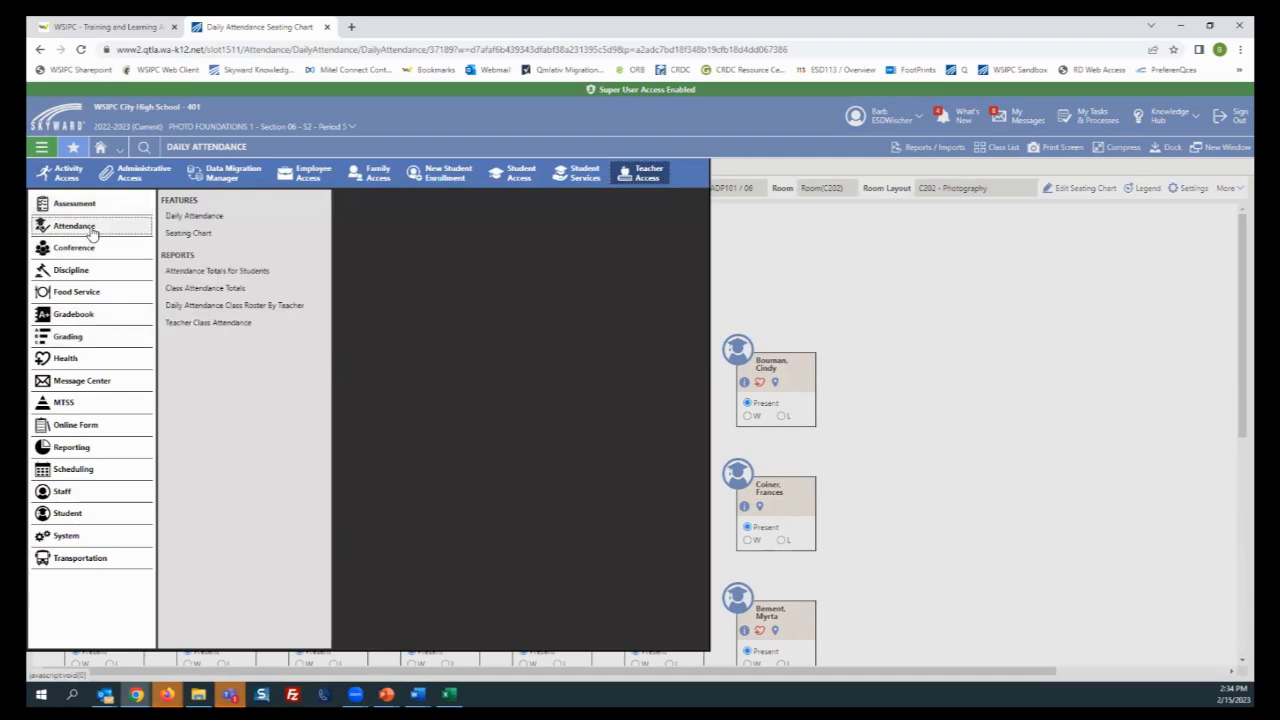
left_click(188, 234)
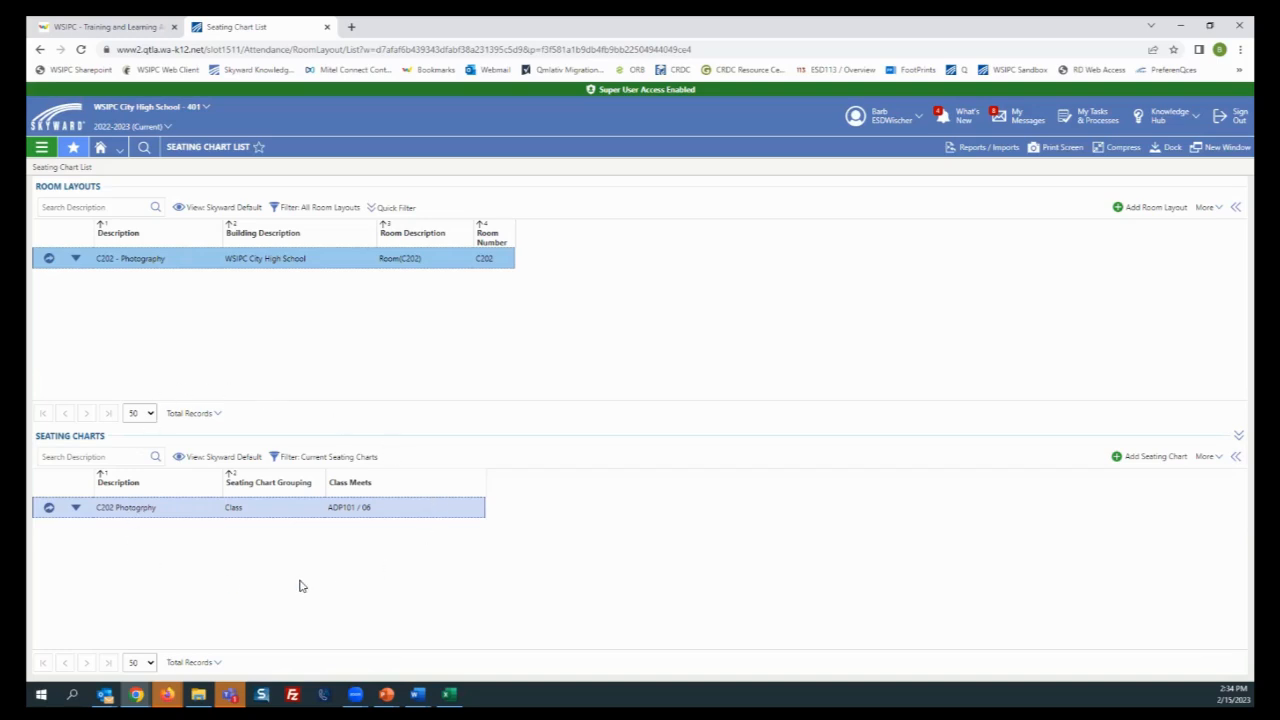
left_click(48, 260)
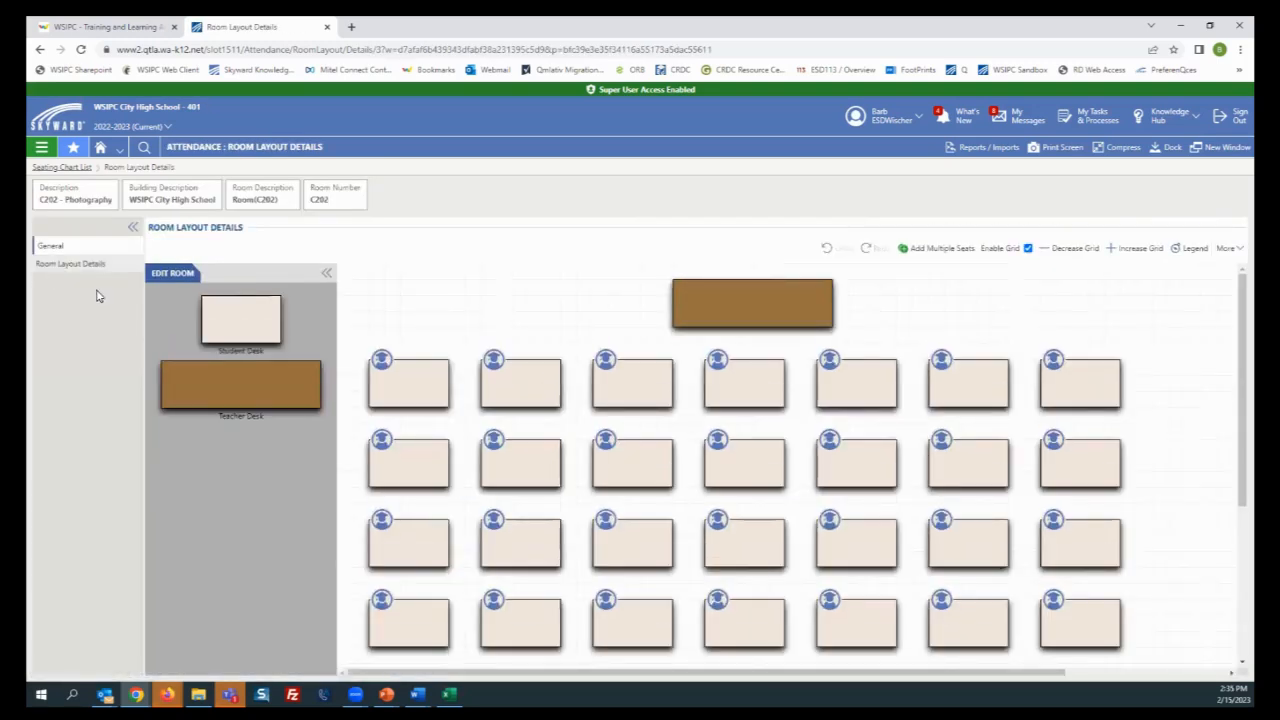
Check the C202 - Photography layout's details page, and try repositioning the teacher desk in the room without saving the change
left_click(60, 264)
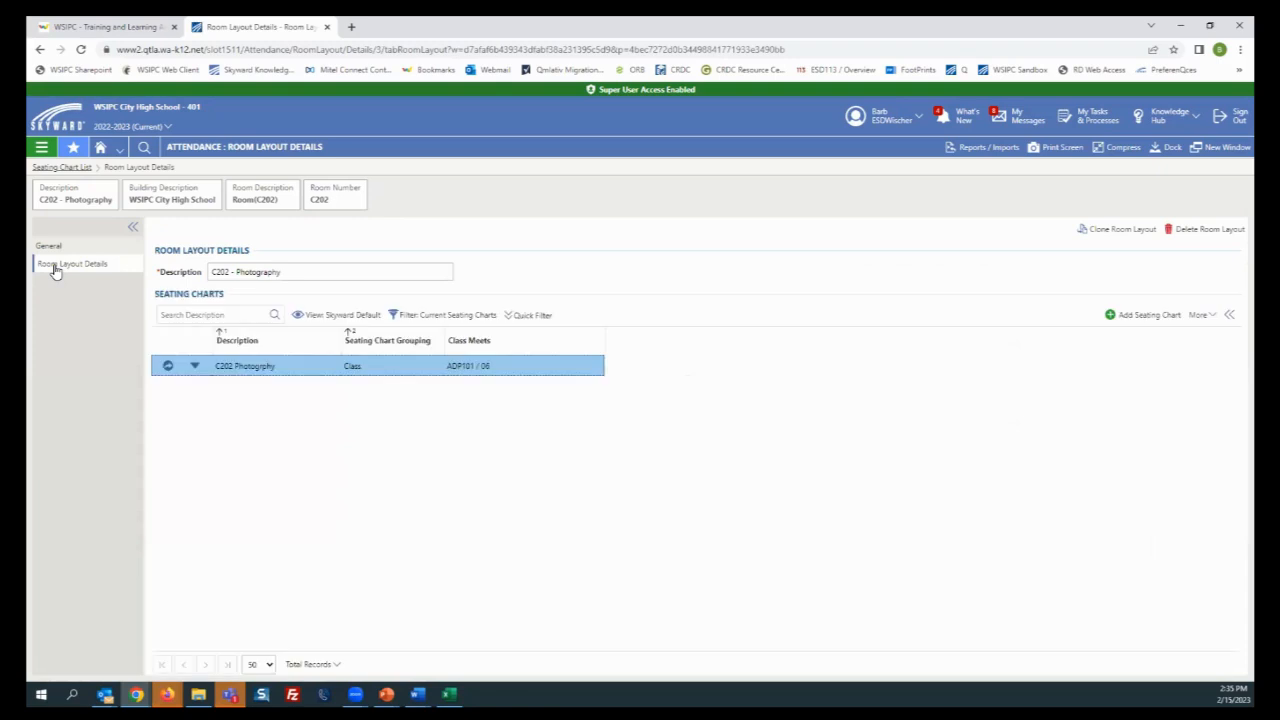
left_click(55, 246)
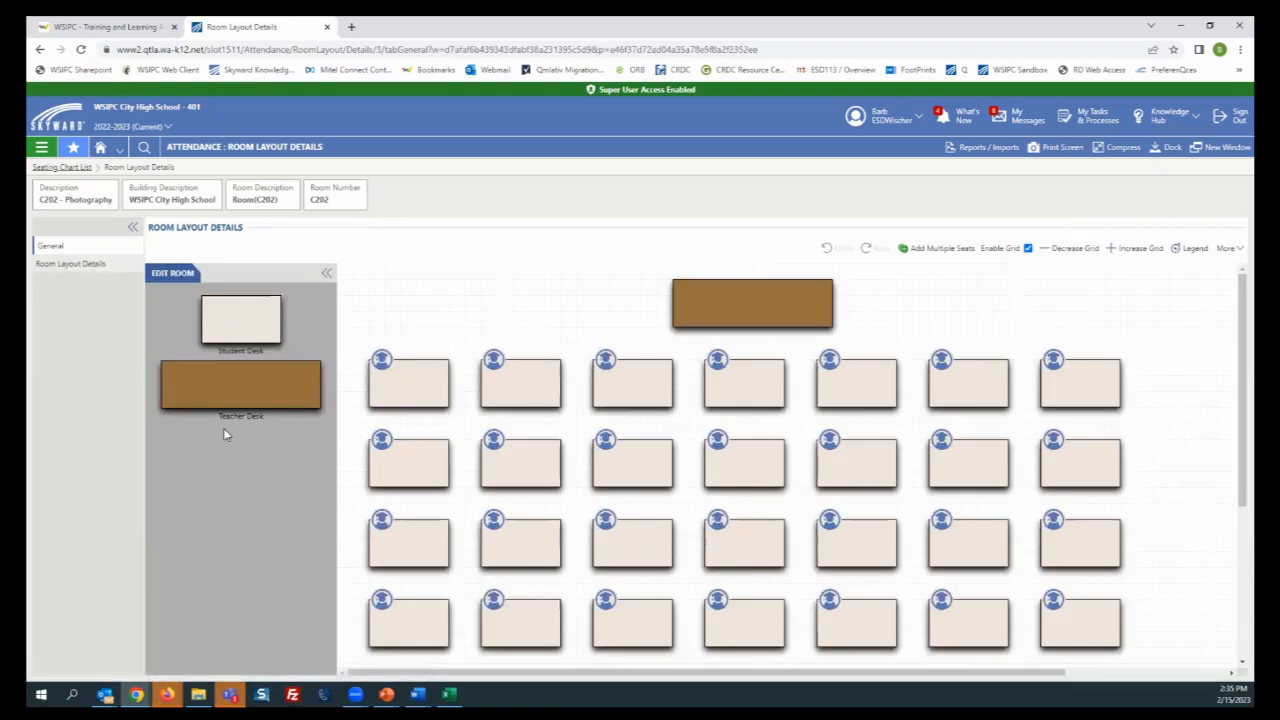
mouse_move(787, 299)
left_mouse_down()
mouse_move(943, 323)
mouse_move(780, 321)
left_mouse_up()
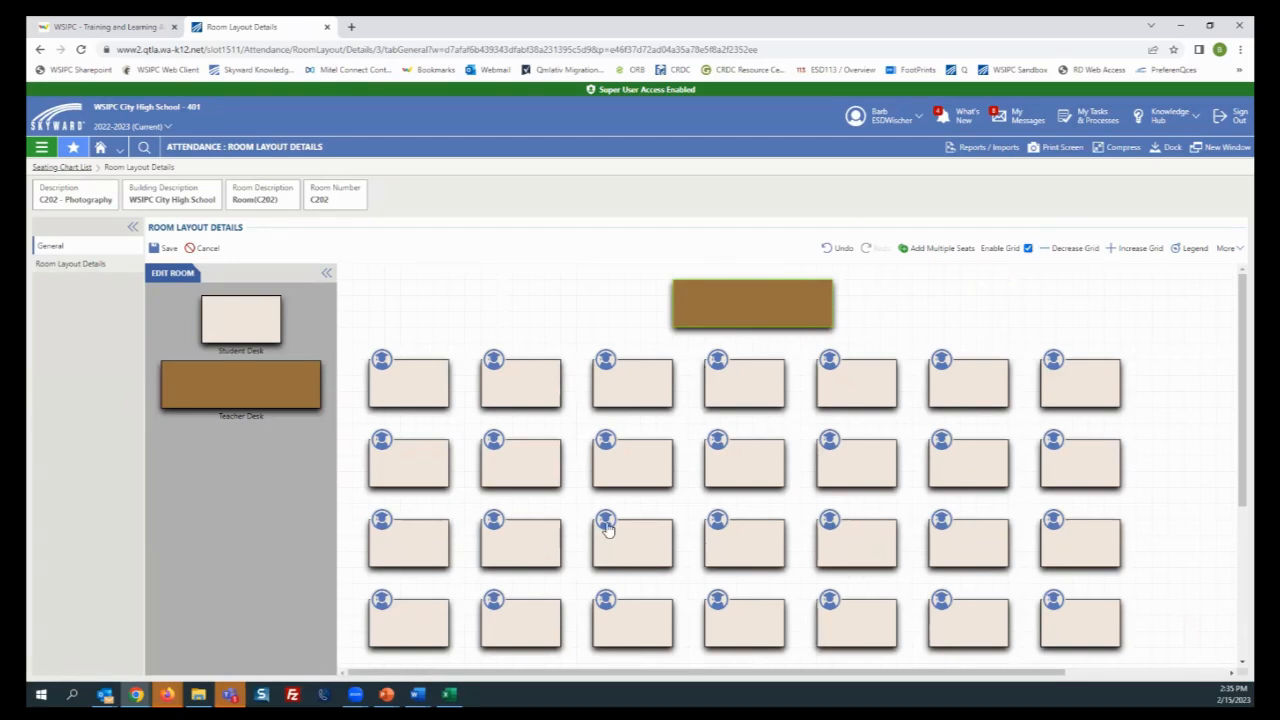
left_click(206, 249)
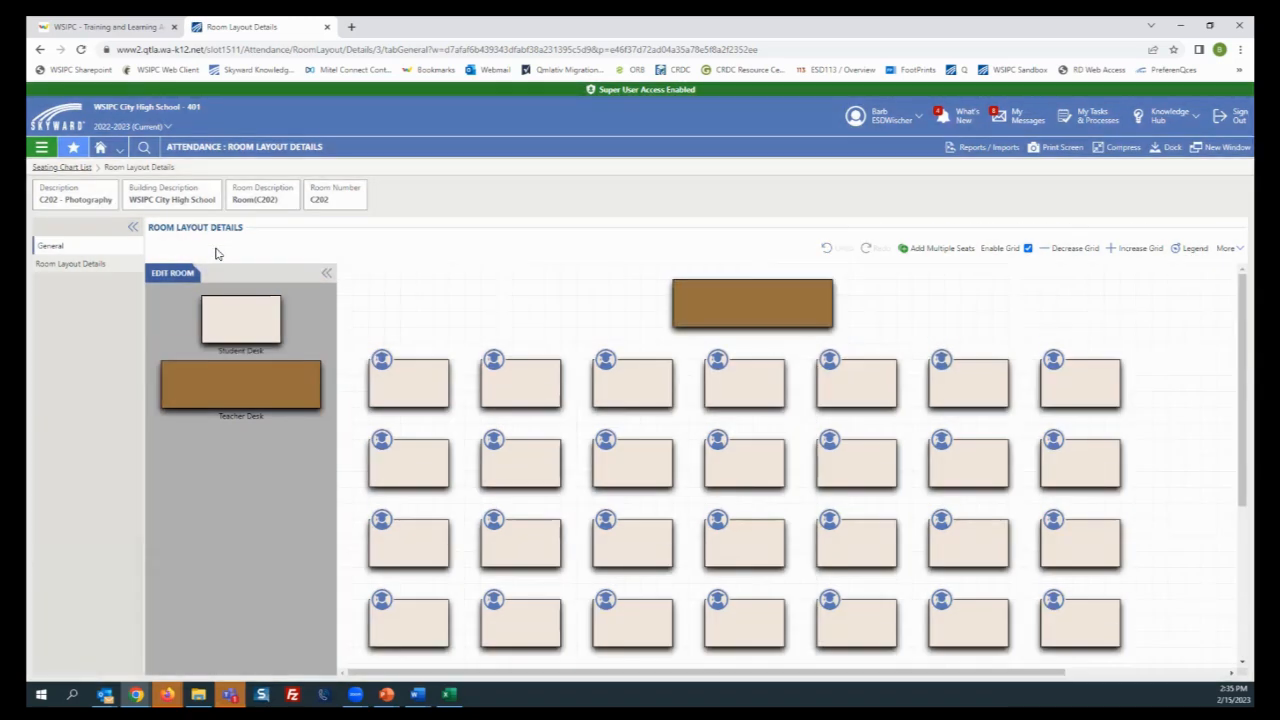
Return to the Seating Chart List and add a room layout described as D204 for room D204, saving it and proceeding to add seats
left_click(41, 147)
left_click(173, 238)
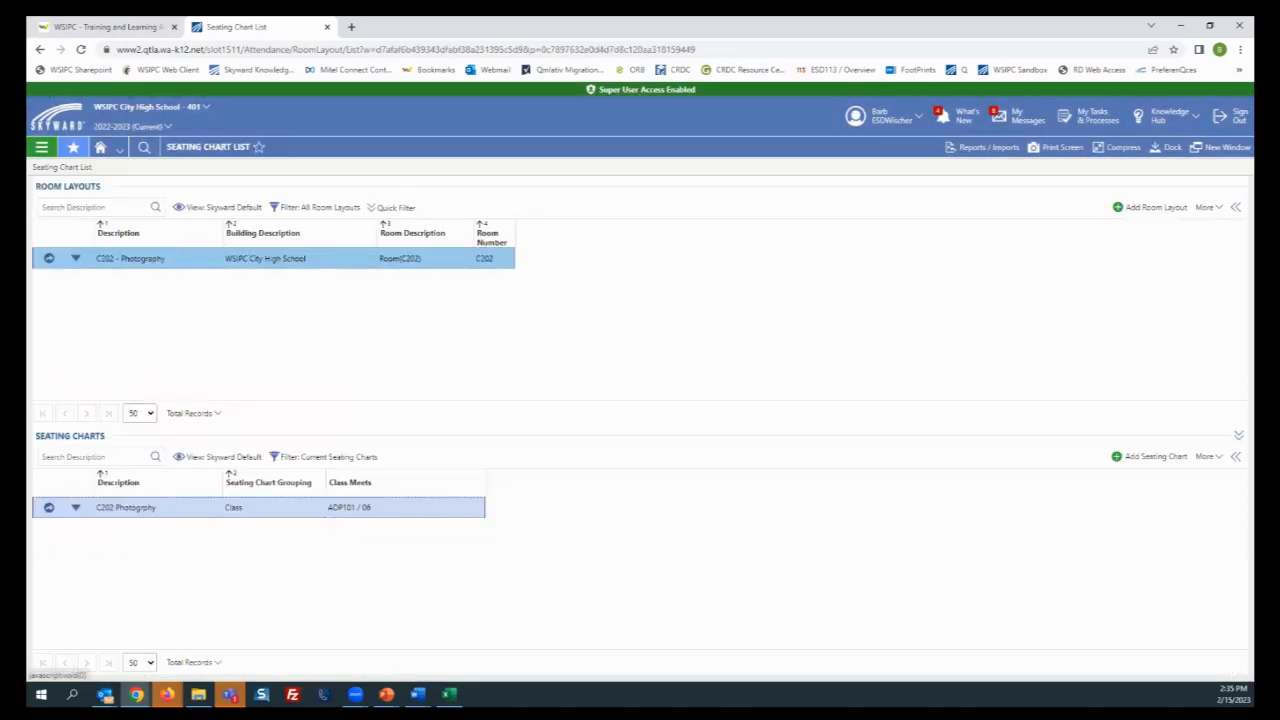
left_click(1150, 207)
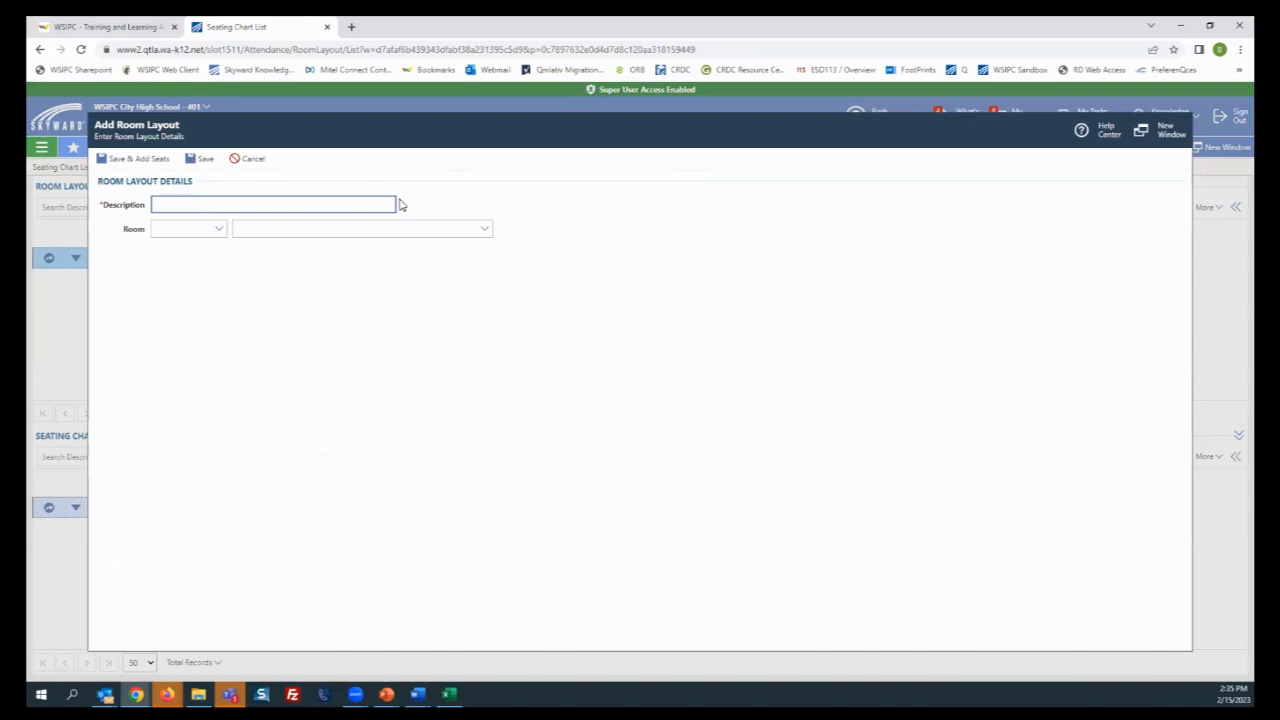
type("D204")
key("Tab")
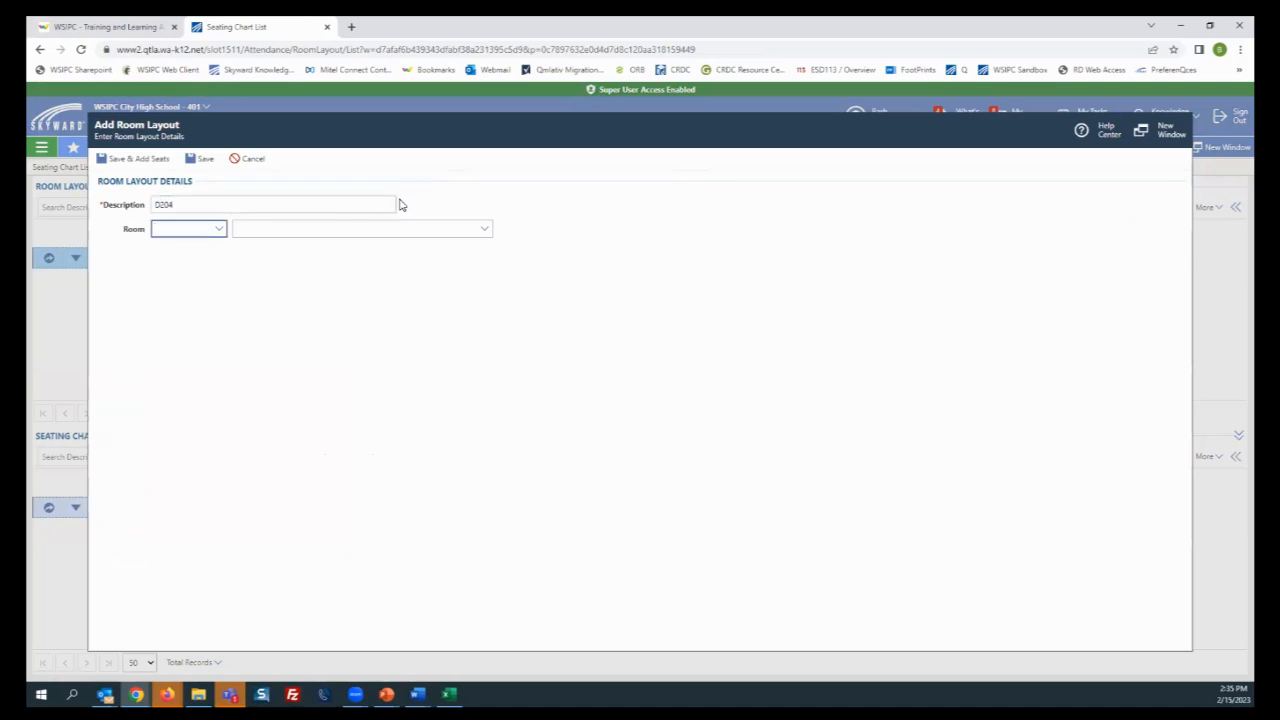
type("d2")
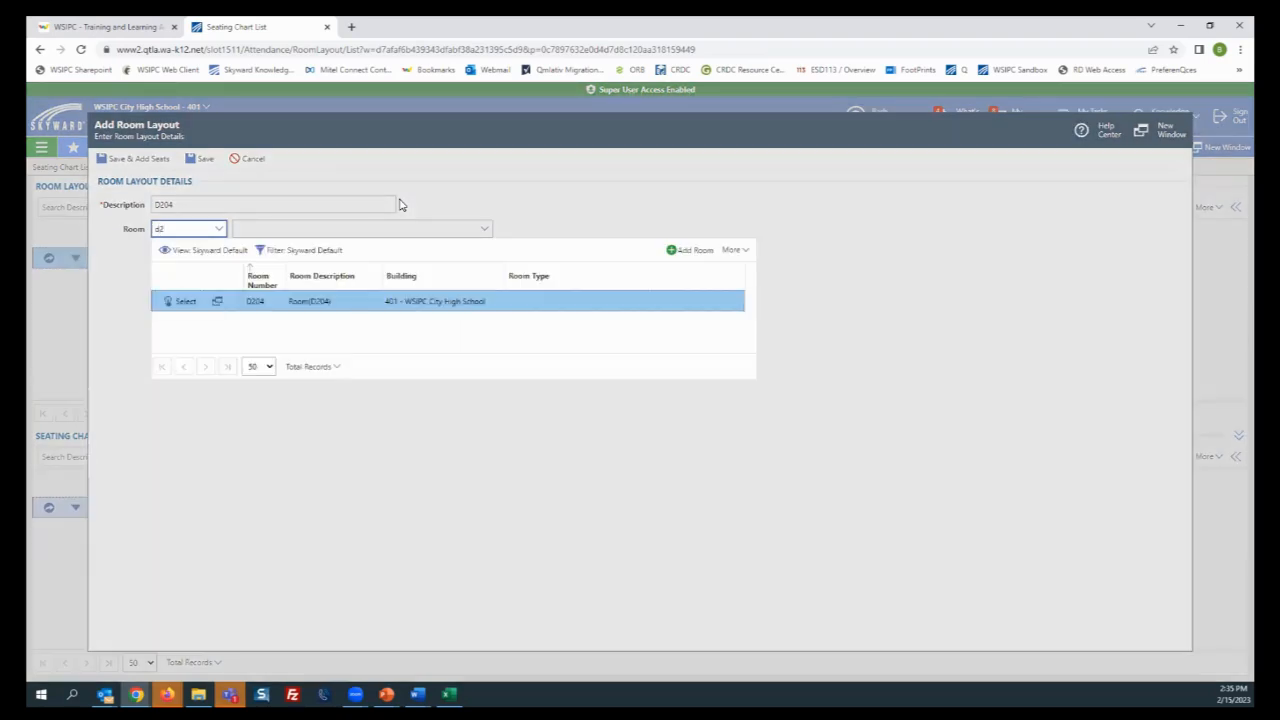
left_click(182, 303)
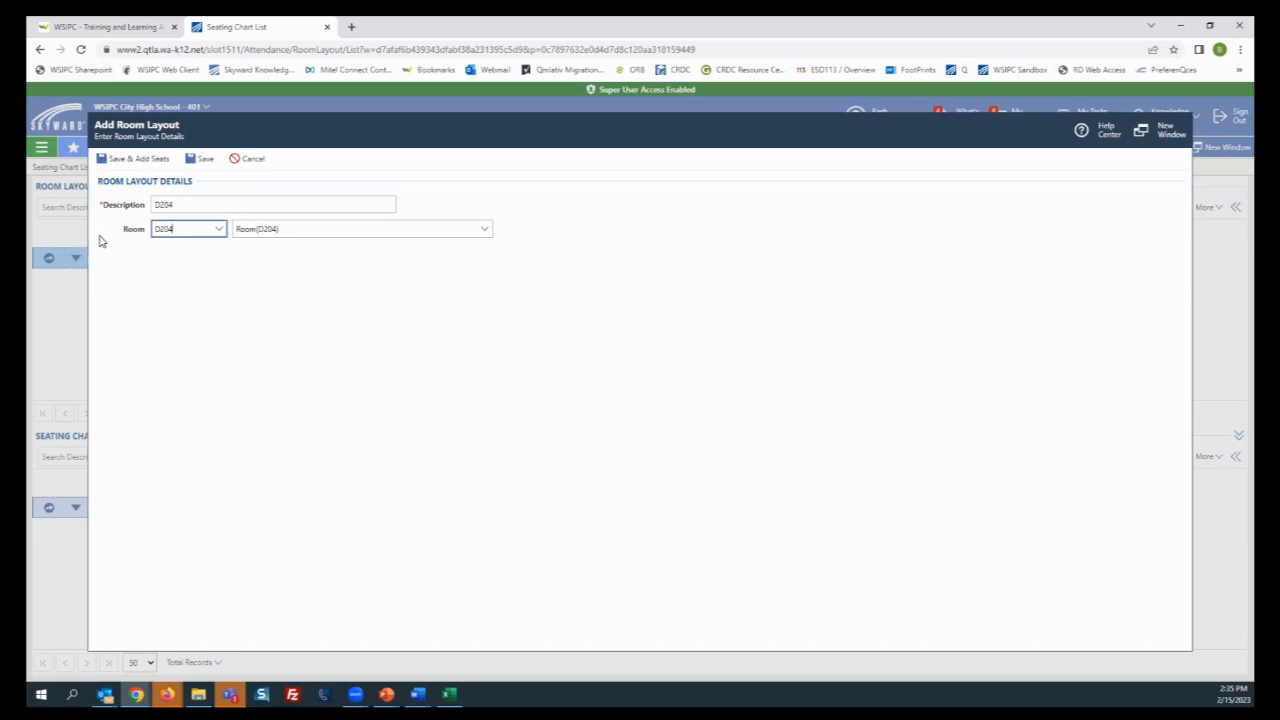
left_click(148, 163)
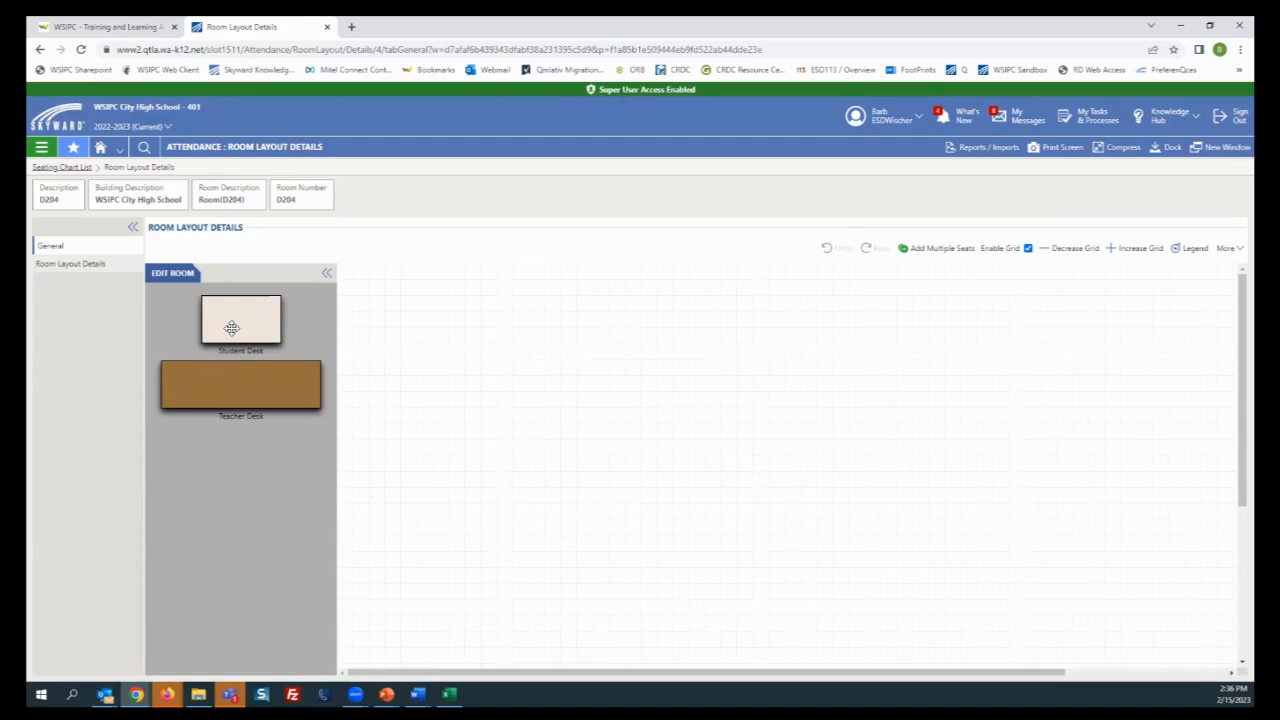
Add multiple seats to the D204 room layout, using 5 rows with 7 seats per row
left_click(946, 253)
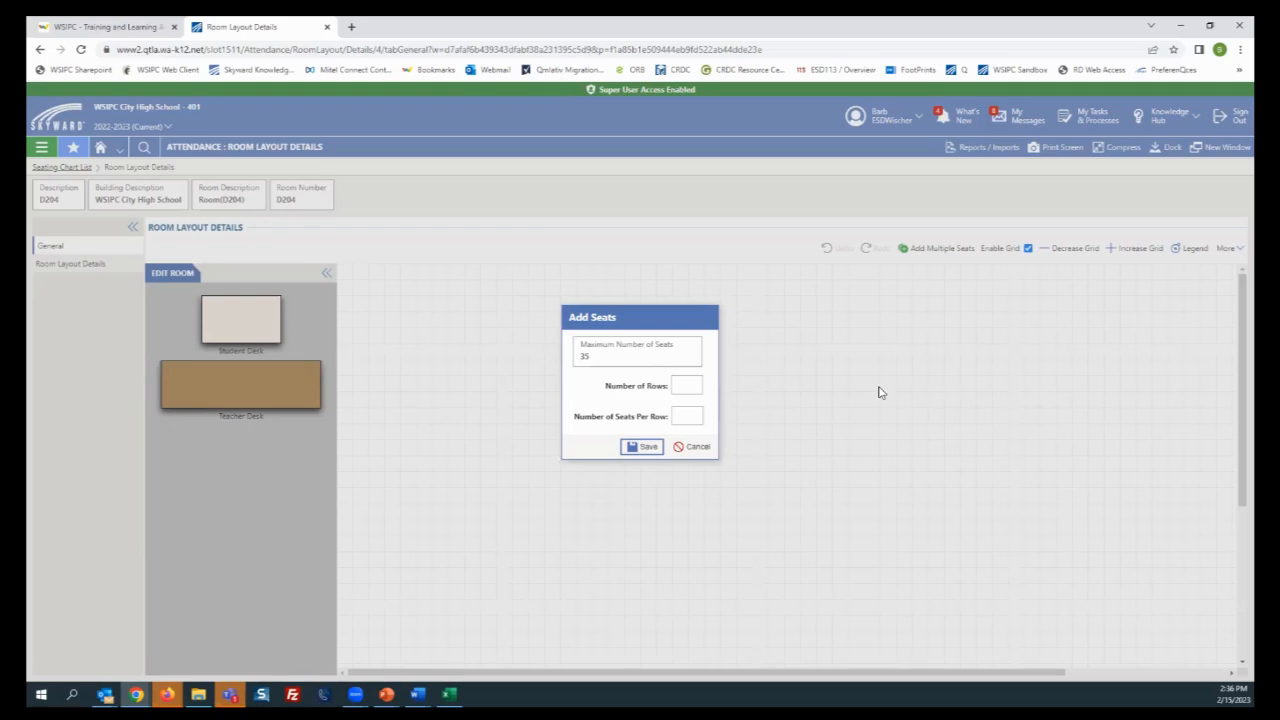
left_click(676, 390)
type("5")
left_click(689, 421)
type("7")
left_click(650, 452)
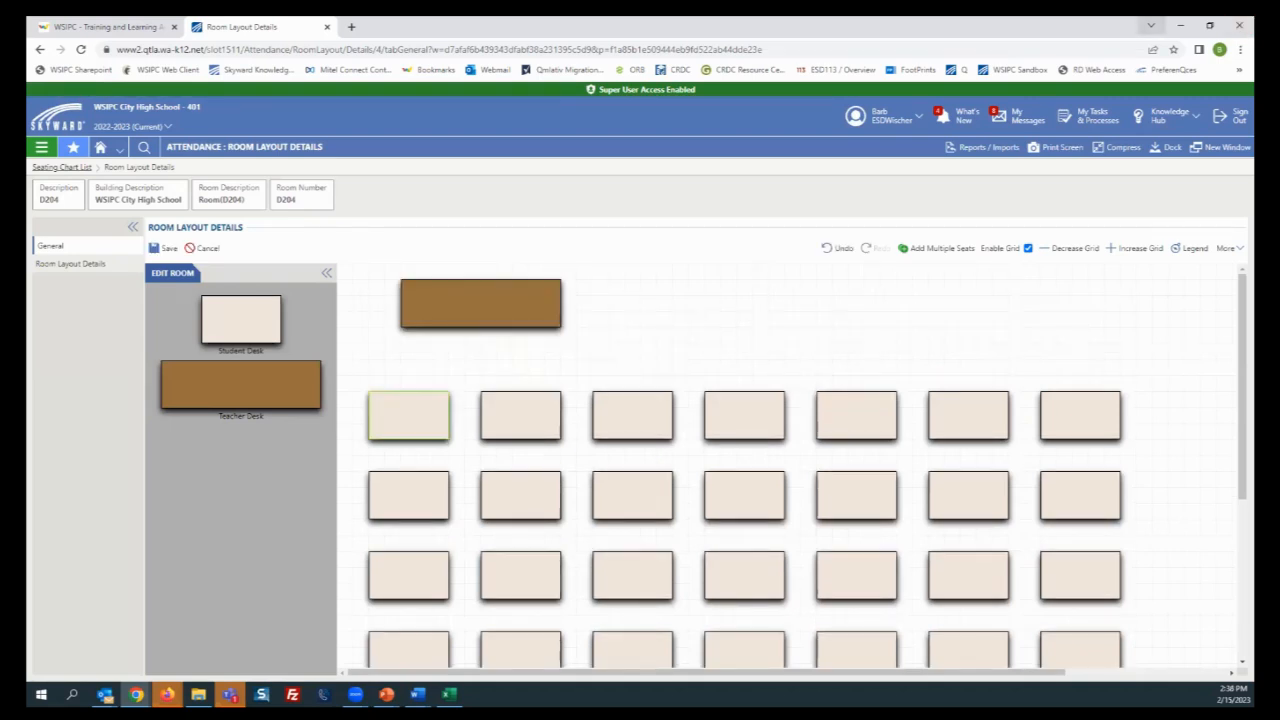
Review the room layout's hotkey legend and its additional options
left_click(1190, 248)
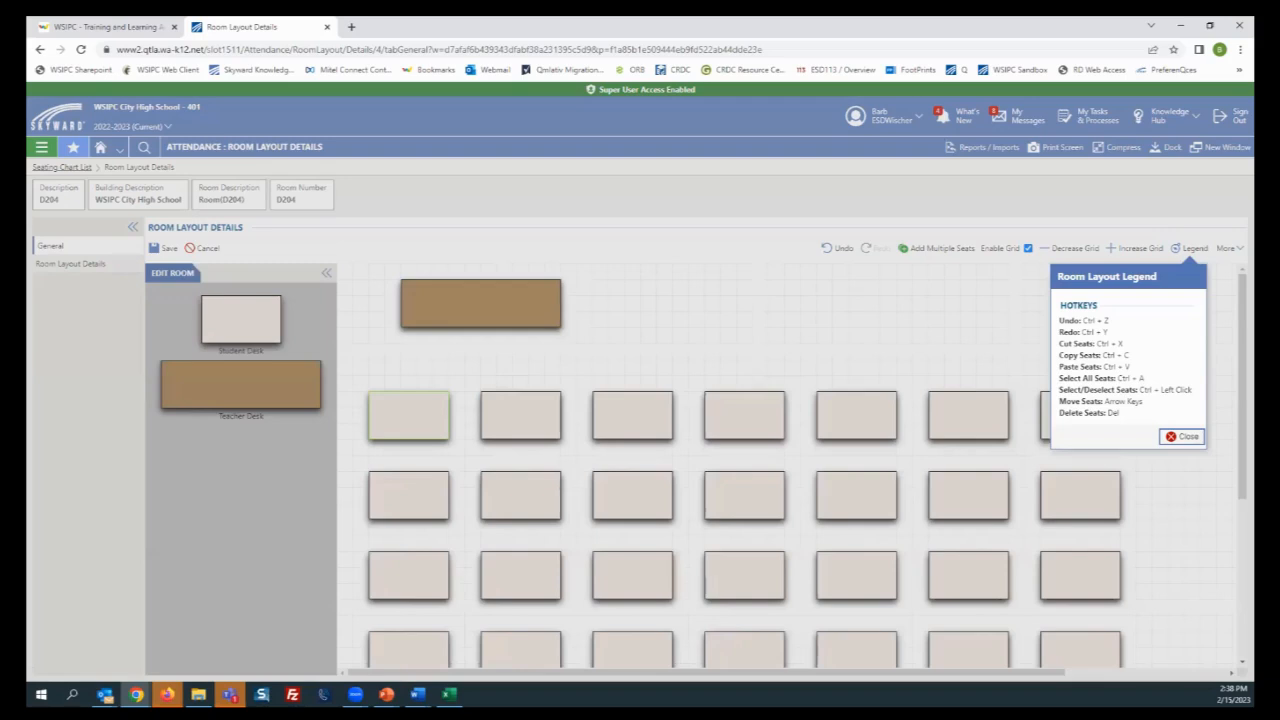
key("Escape")
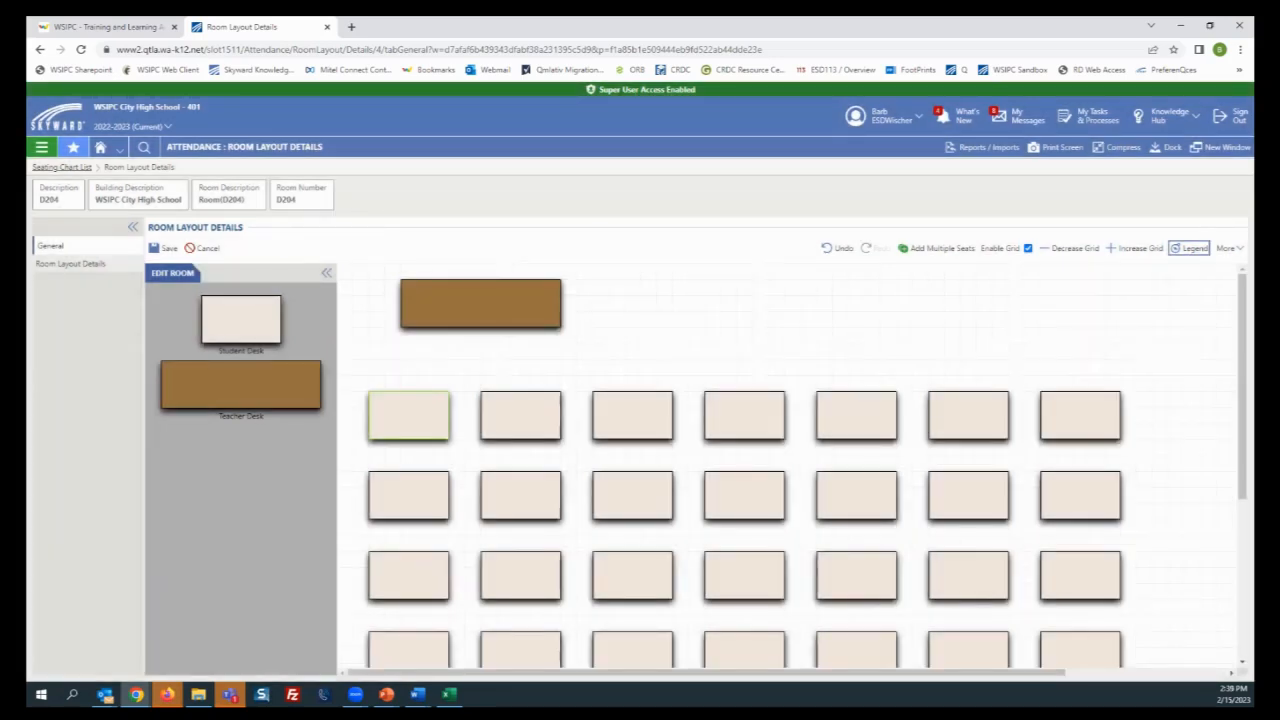
left_click(1229, 248)
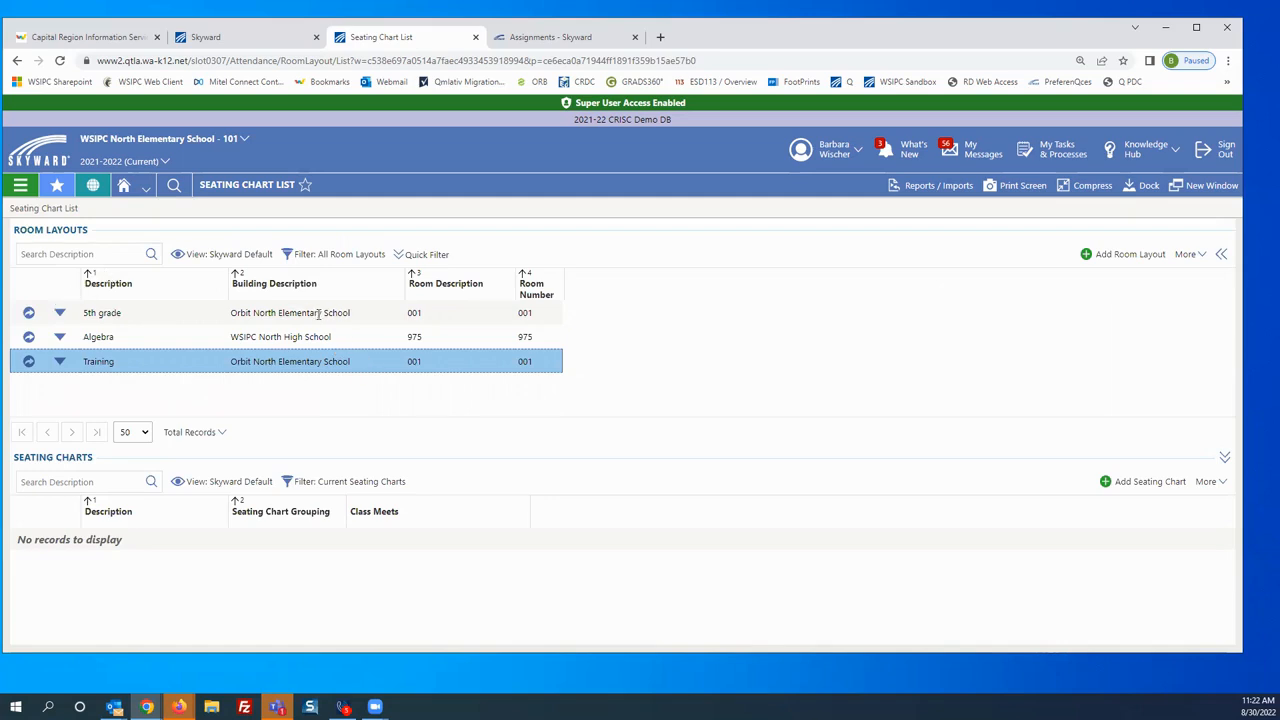
Open the 5th Grade seating chart belonging to the 5th grade room layout and look through its unassigned students
left_click(318, 313)
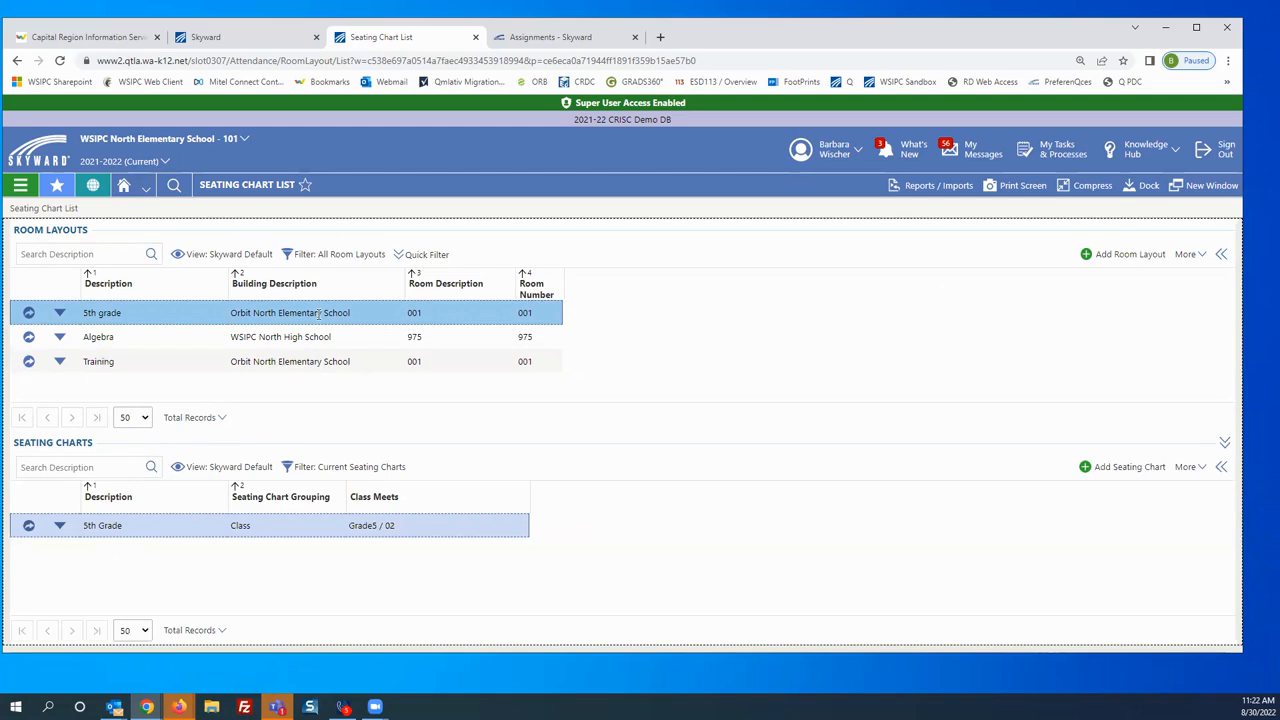
left_click(29, 526)
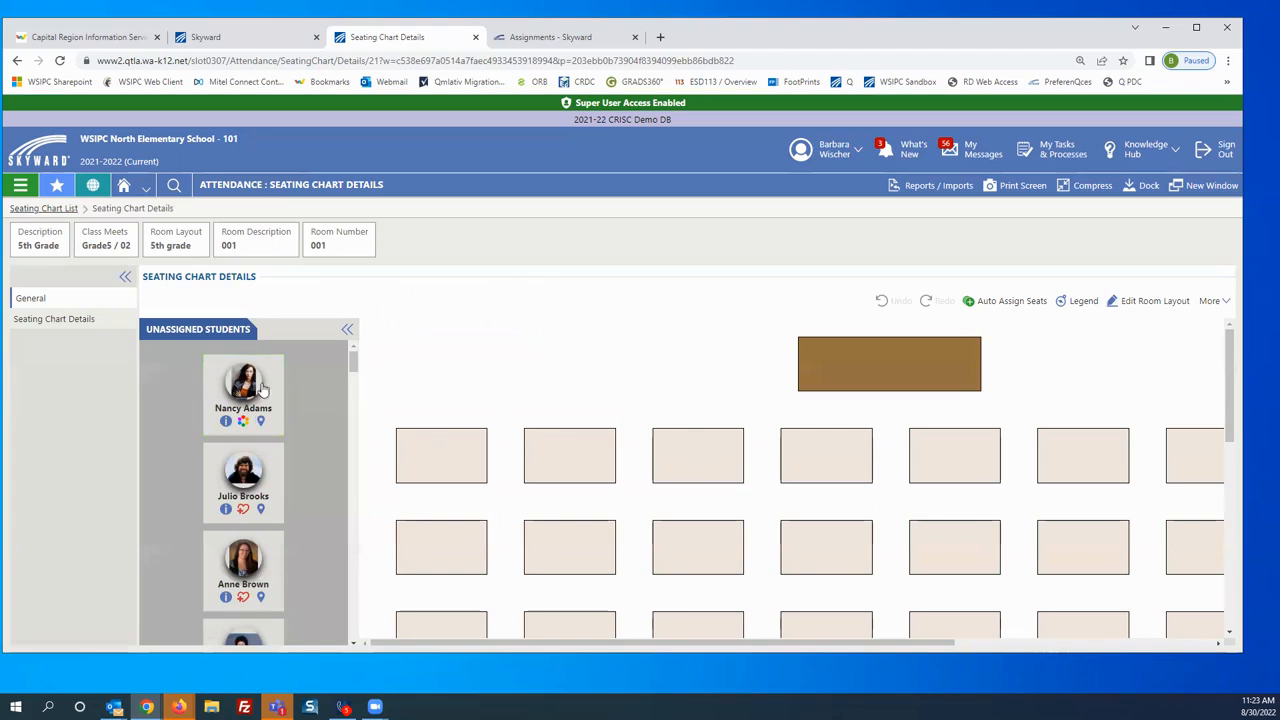
scroll(262, 380, "down", 5)
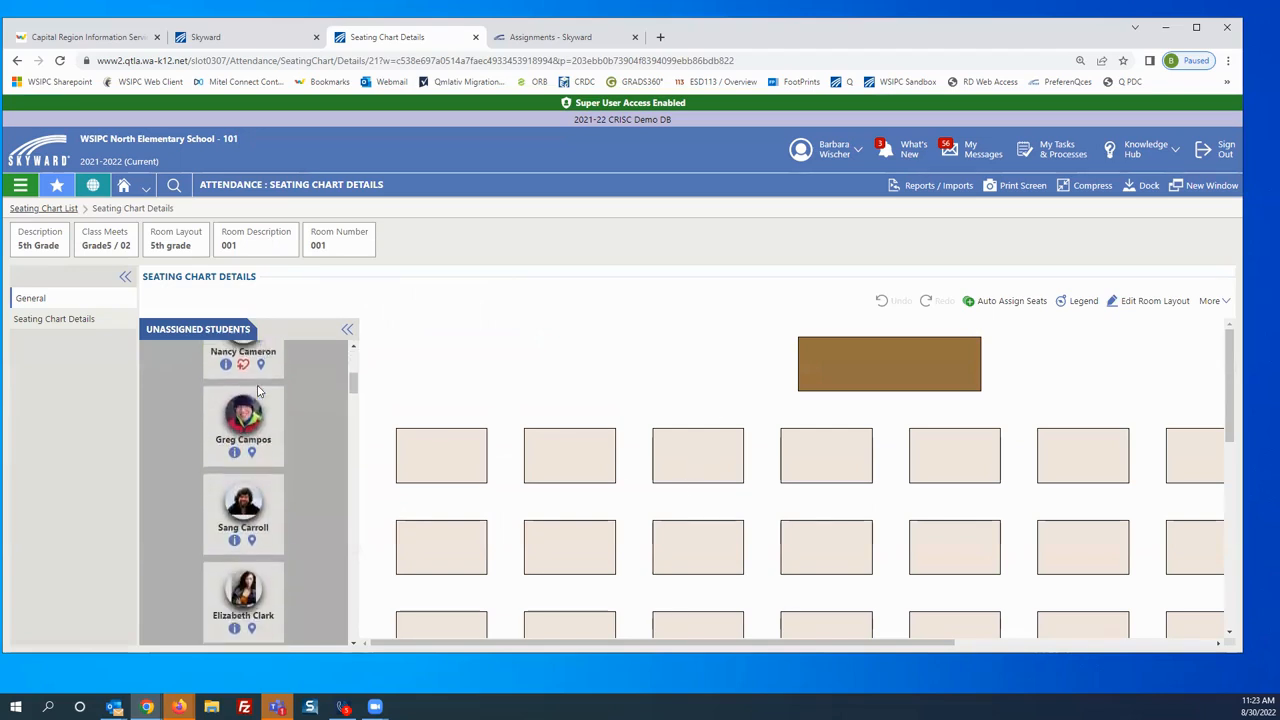
scroll(260, 407, "down", 10)
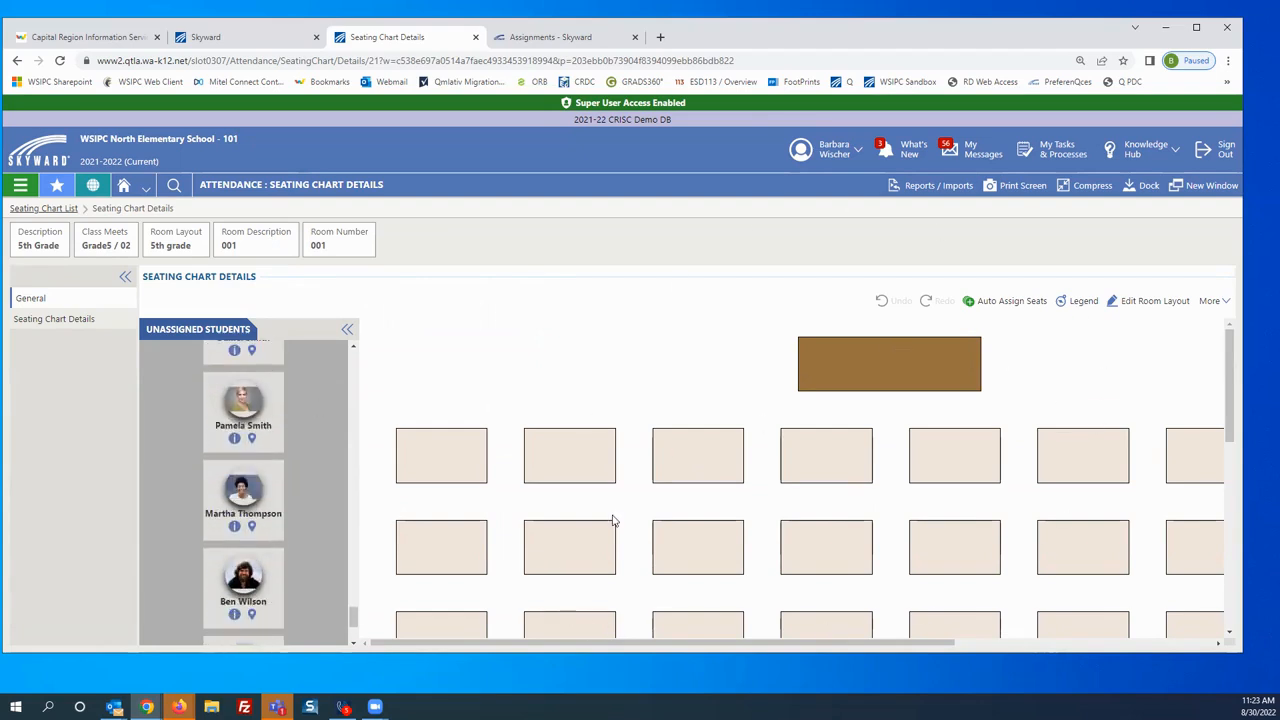
scroll(245, 510, "down", 3)
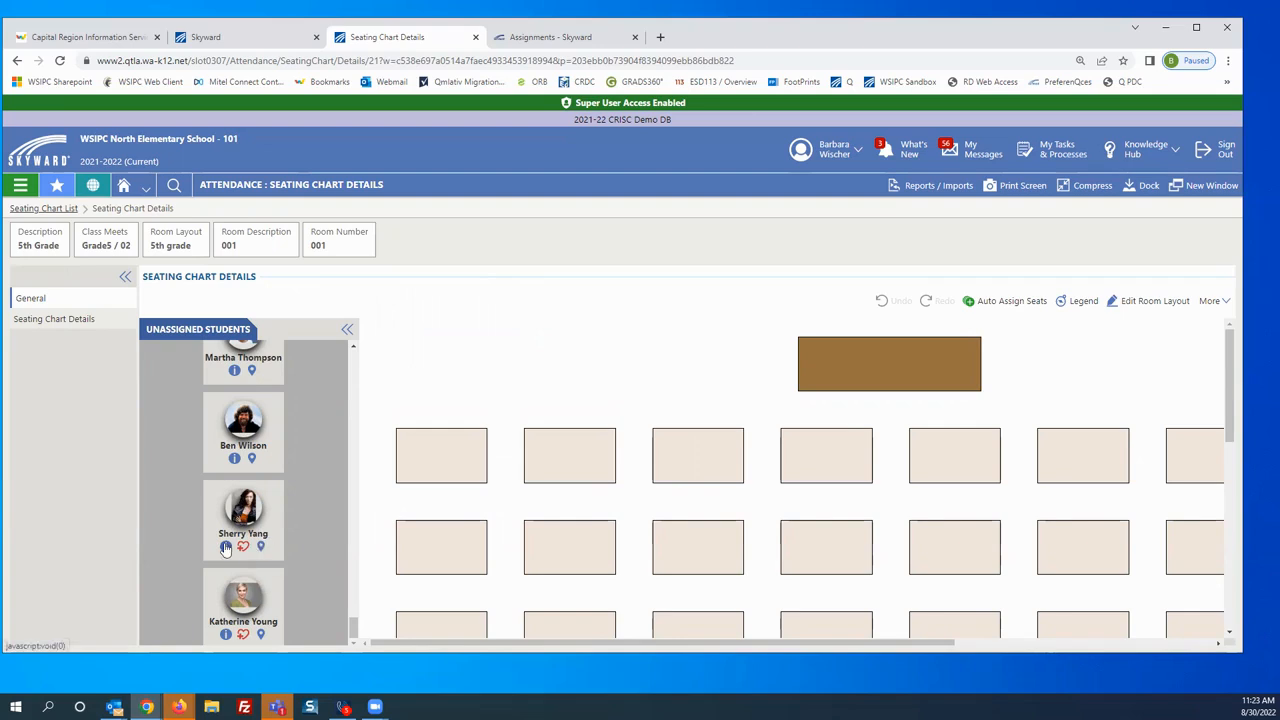
scroll(226, 549, "up", 4)
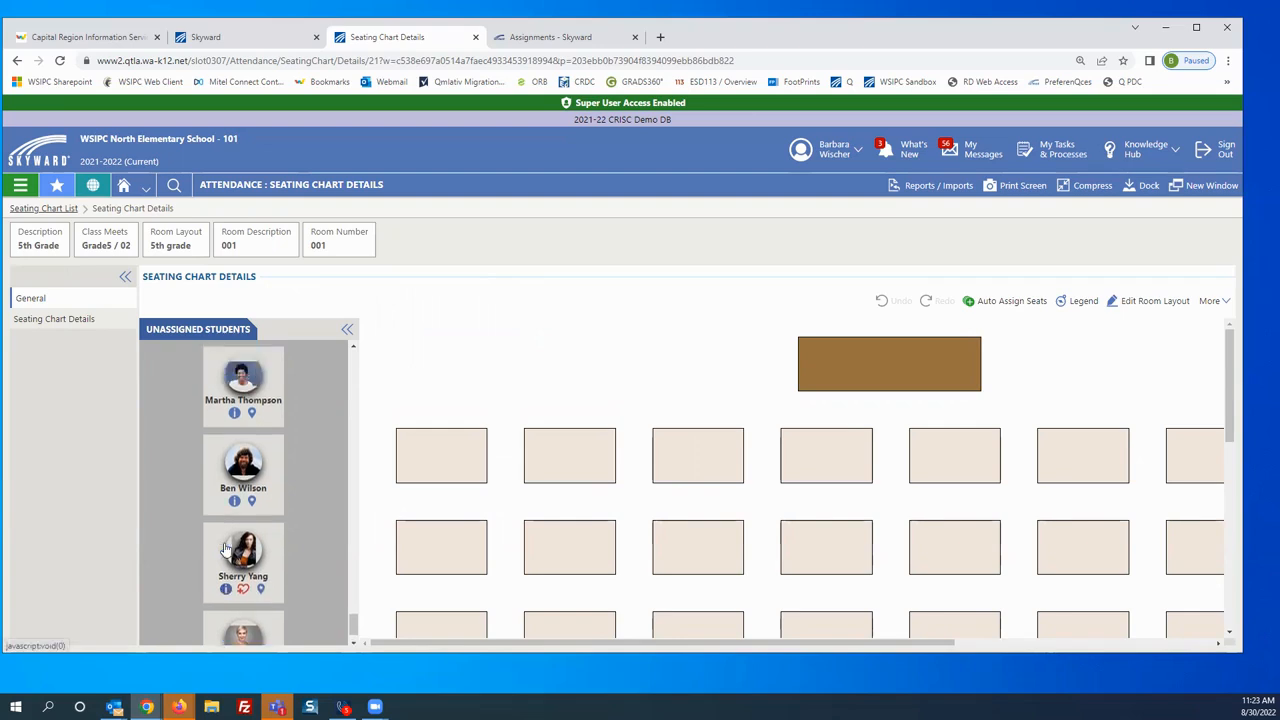
left_click_drag(350, 605, 349, 384)
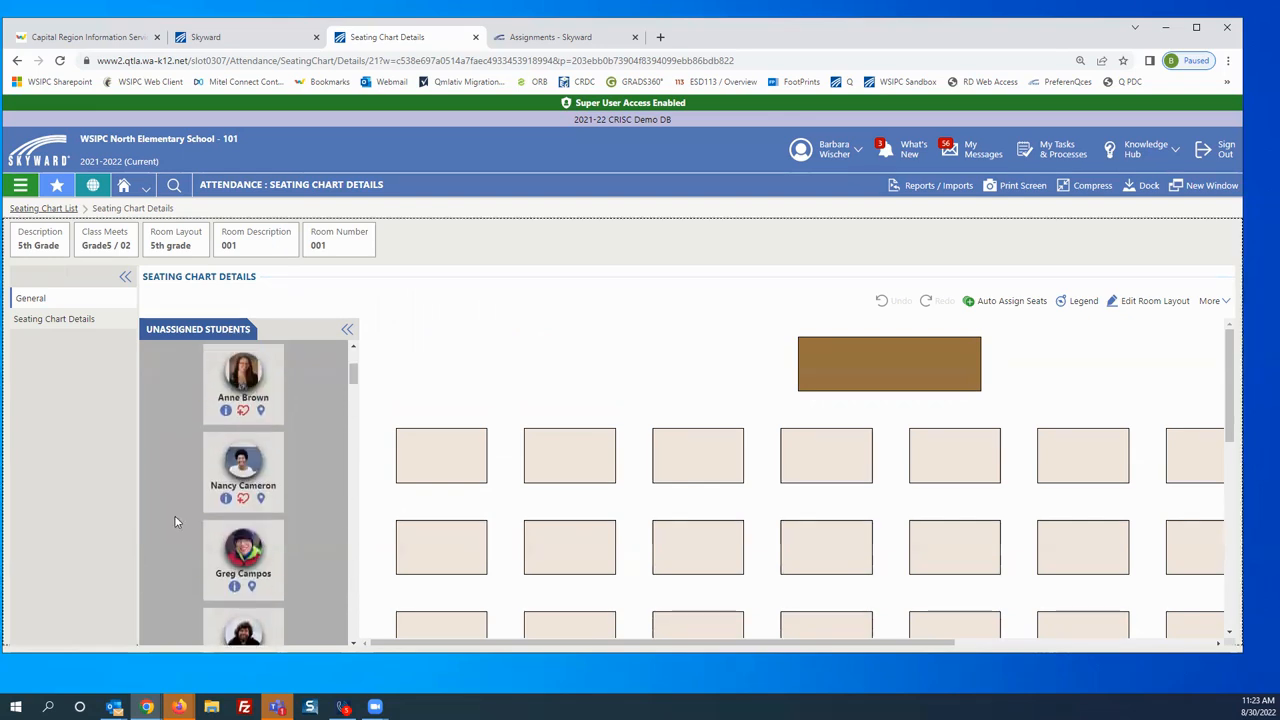
Seat four unassigned students: at the first and fifth desks of the front row and the second and fourth desks of the second row
left_click_drag(238, 470, 443, 457)
left_click_drag(245, 375, 570, 548)
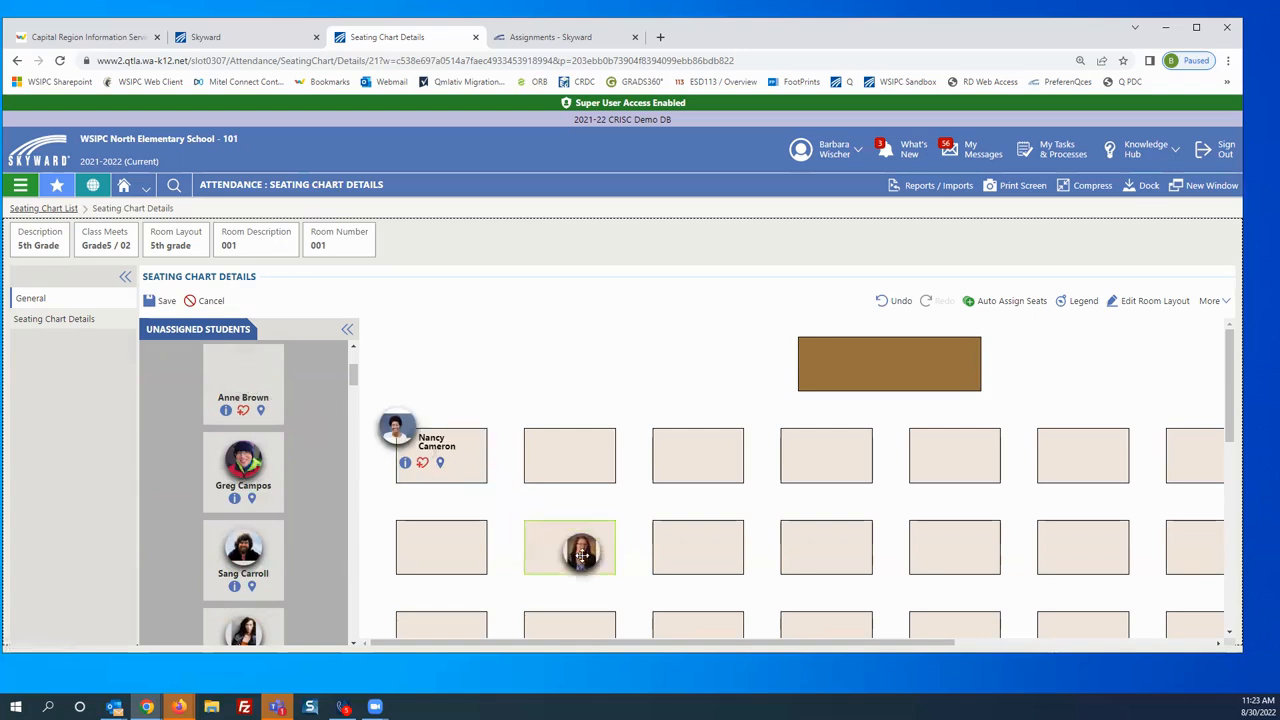
left_click_drag(734, 503, 820, 548)
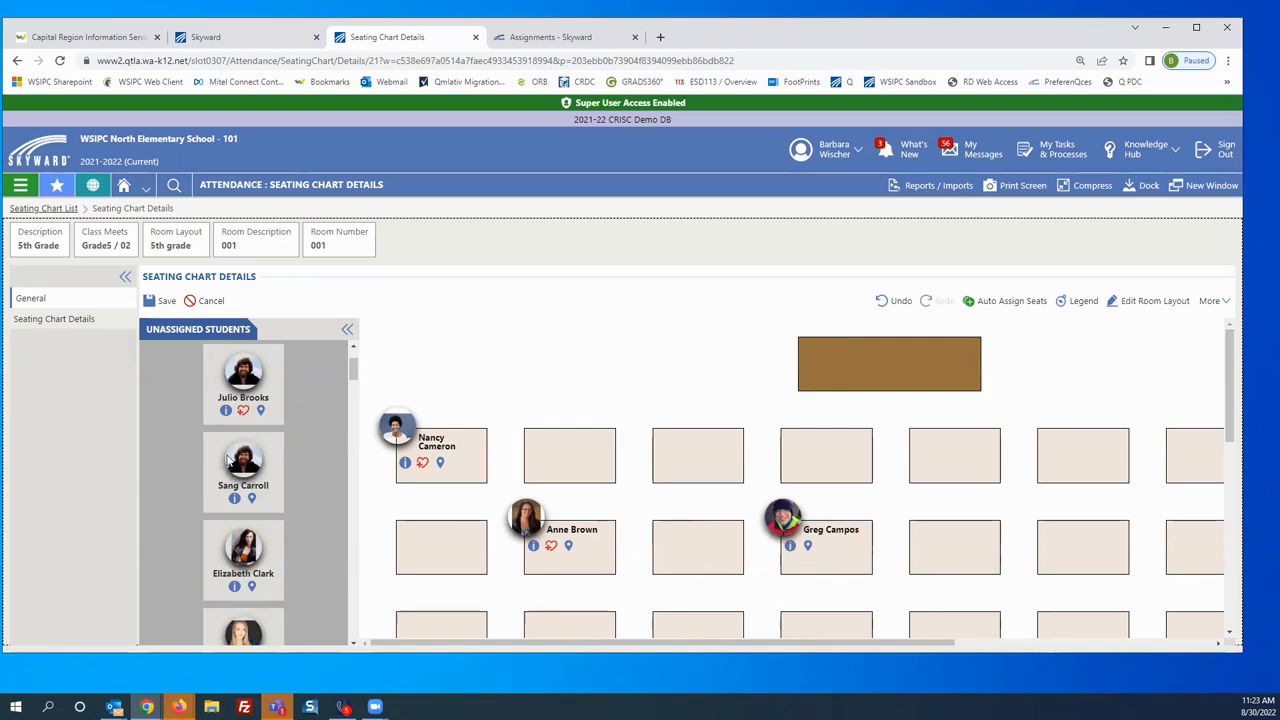
left_click_drag(240, 376, 953, 450)
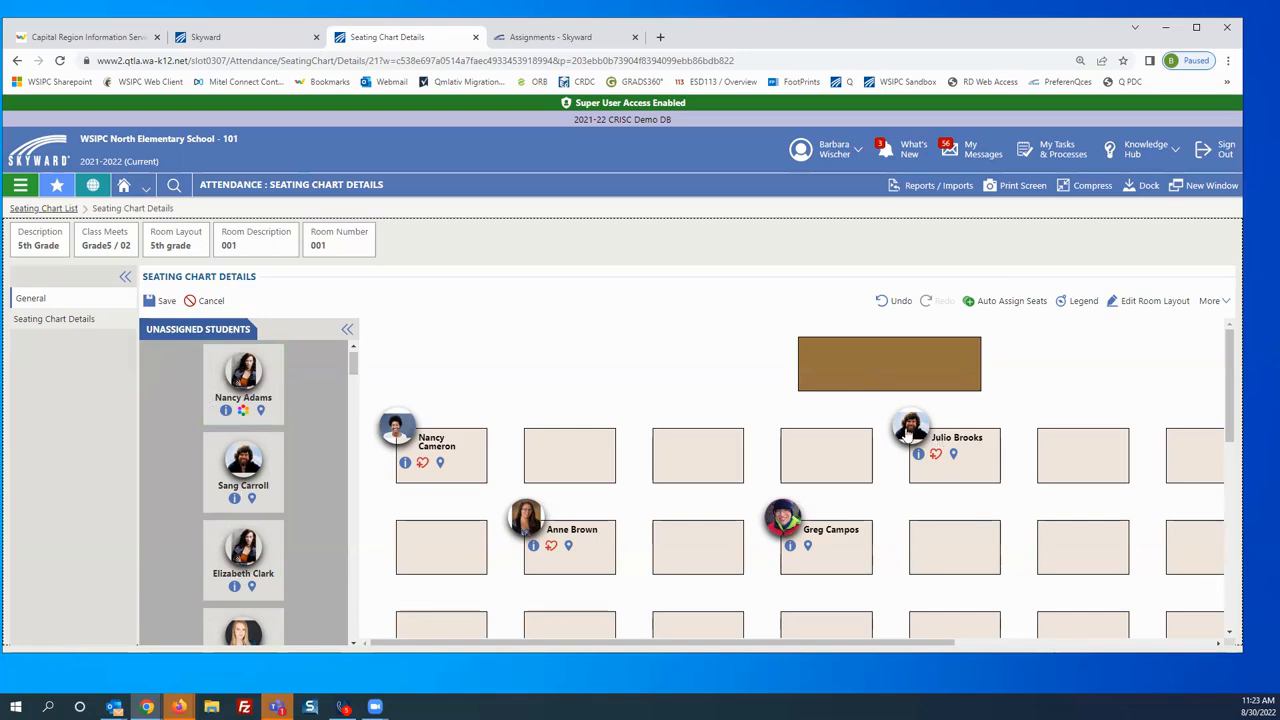
Move two seated students to the third row's first desk and the front row's fourth desk, and discard all unsaved seat assignments
left_click_drag(908, 432, 423, 628)
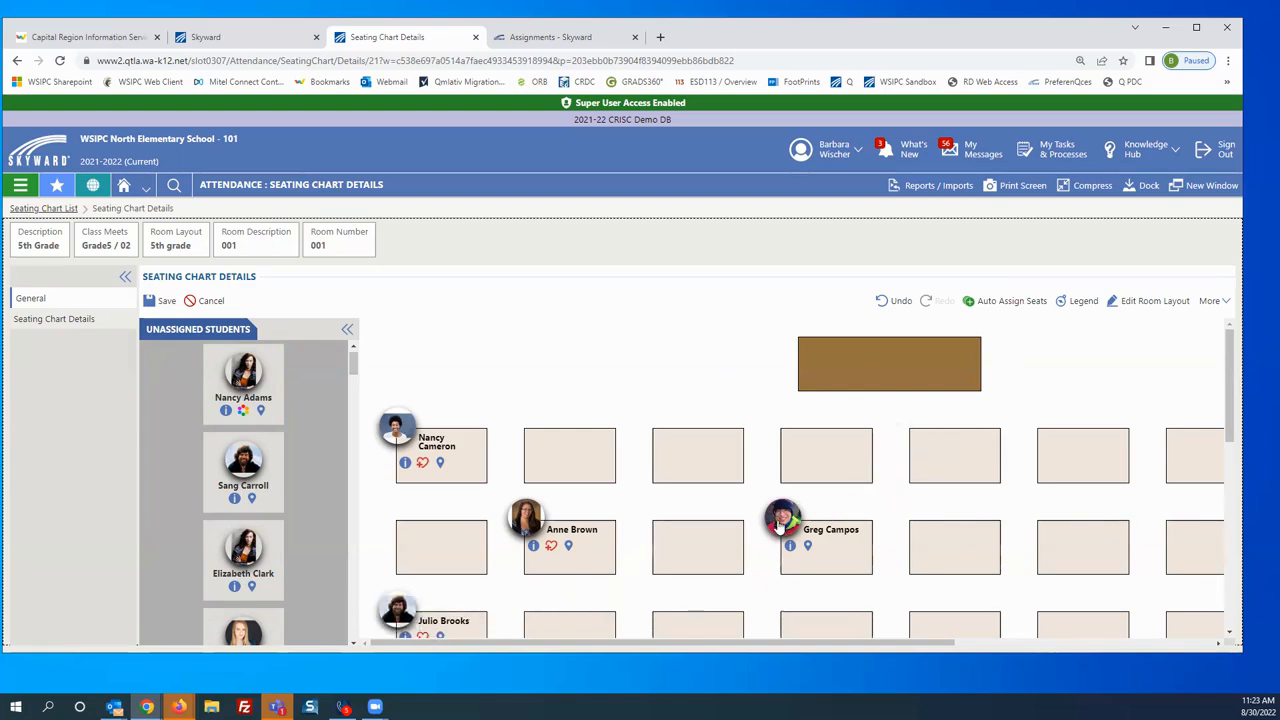
left_click_drag(795, 477, 811, 418)
left_click_drag(780, 535, 780, 422)
left_click_drag(780, 517, 818, 452)
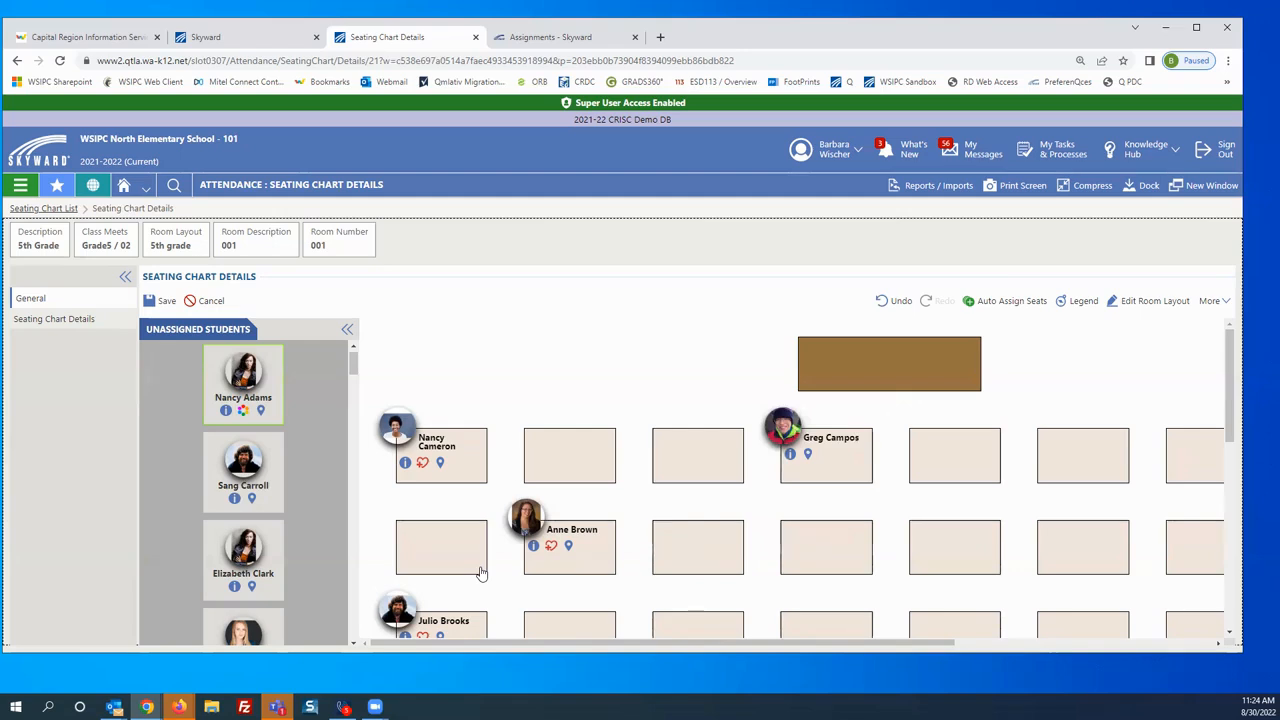
left_click(211, 302)
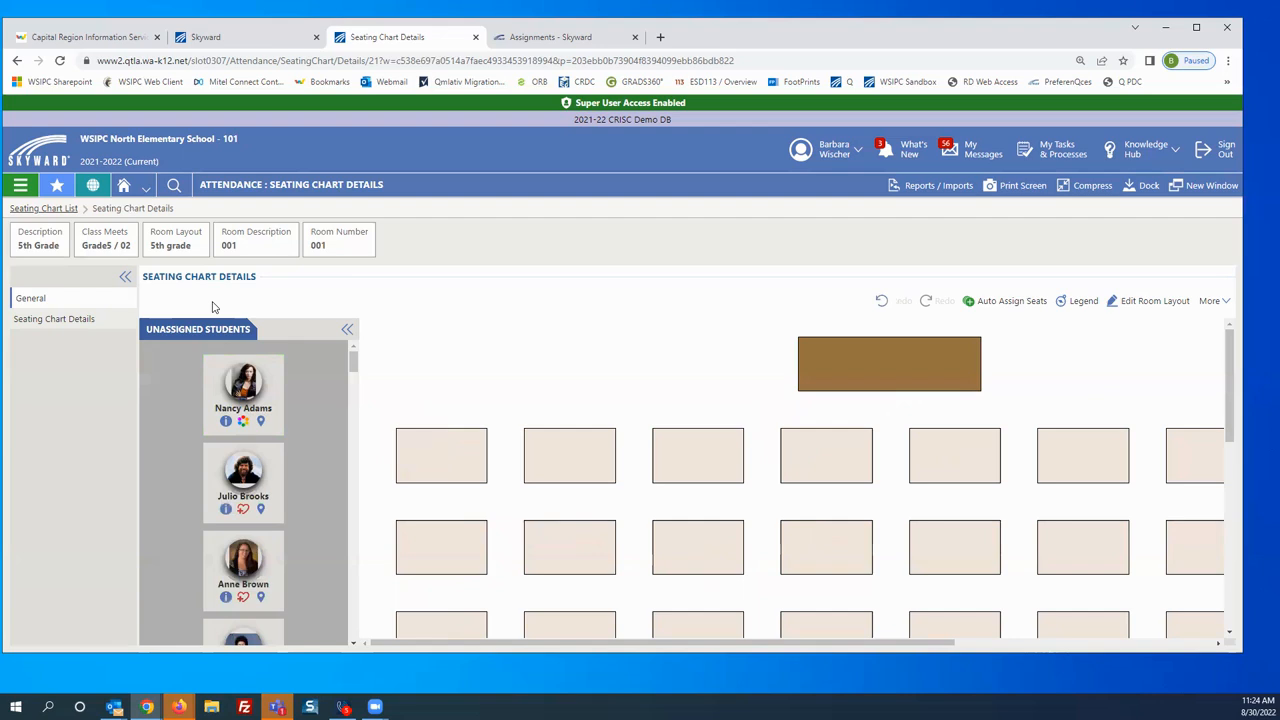
Auto-assign the students' seats by Last Name, starting from Top Left
left_click(1012, 302)
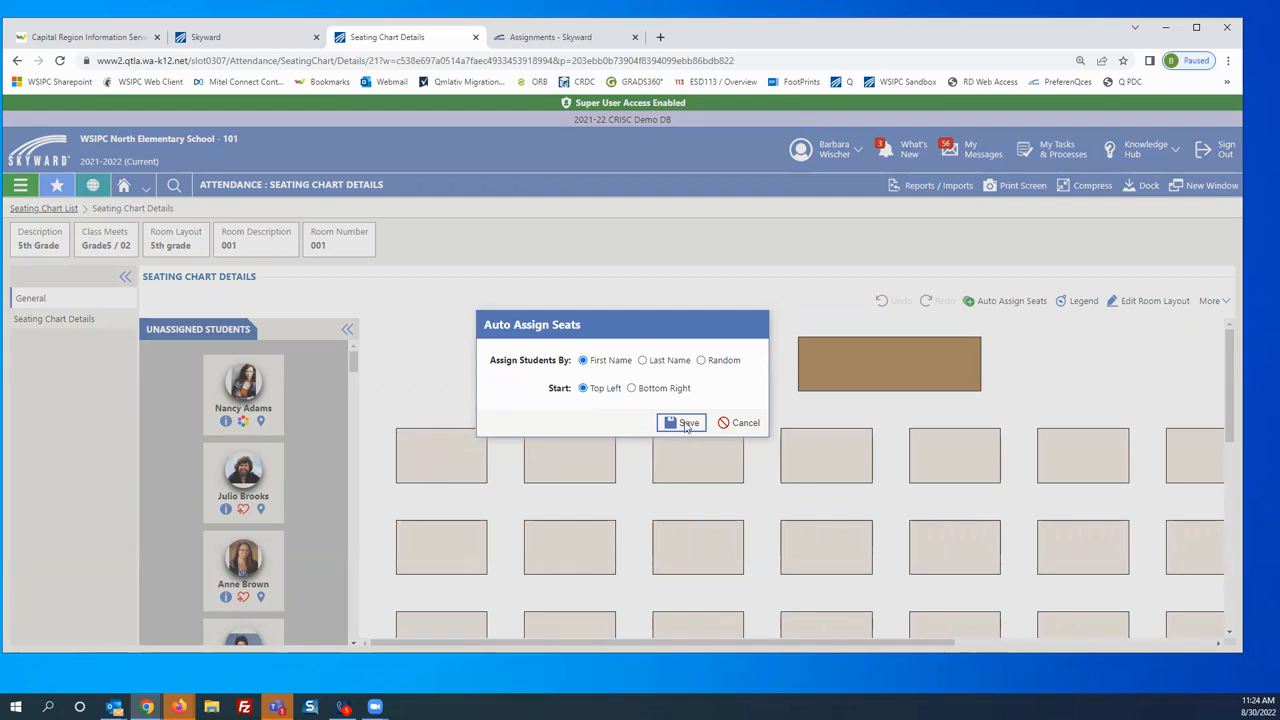
left_click(643, 361)
left_click(684, 424)
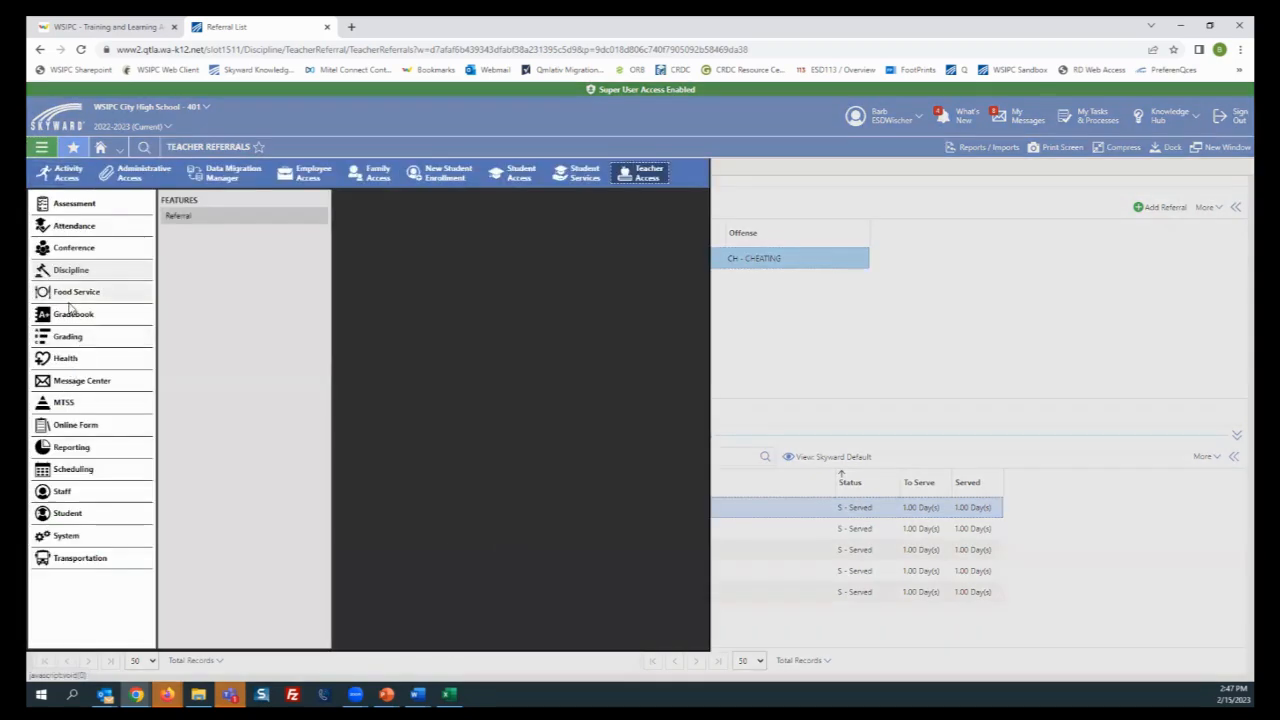
Open the Gradebook gradesheet for GEOMETRY - Section 03 - S2 - Period 6 and collapse the T3 assignment columns
left_click(64, 319)
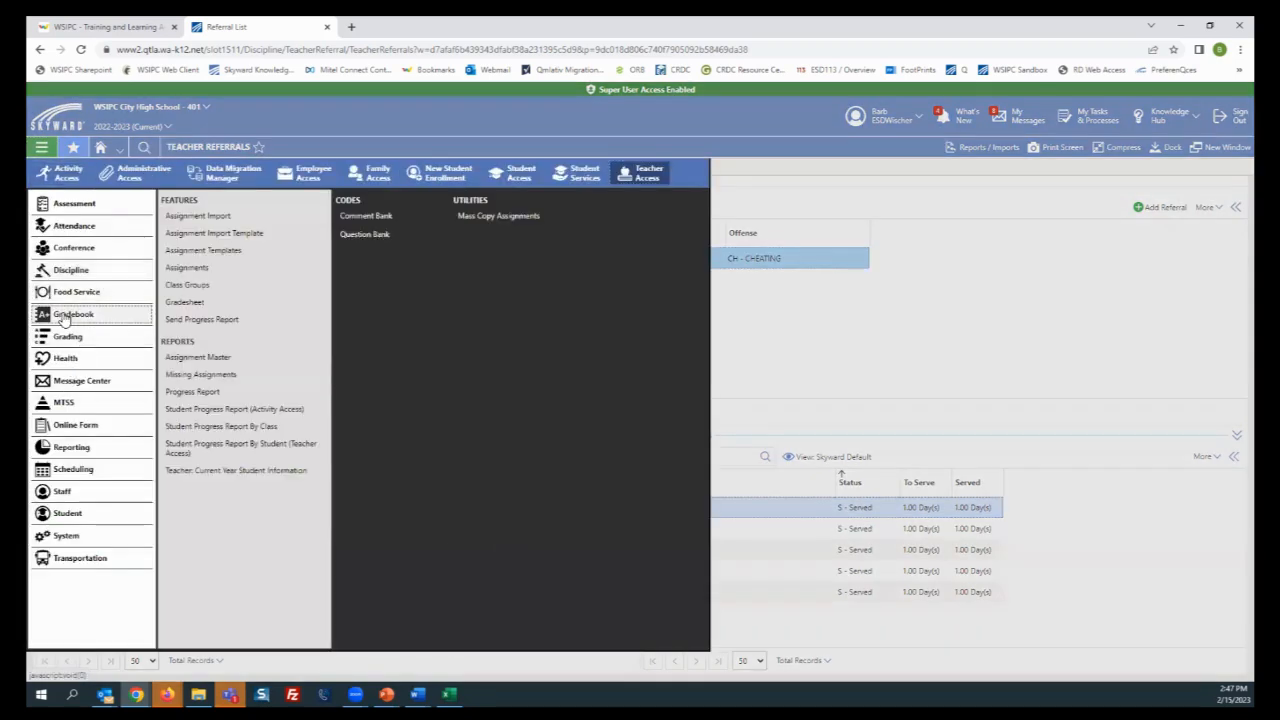
left_click(174, 309)
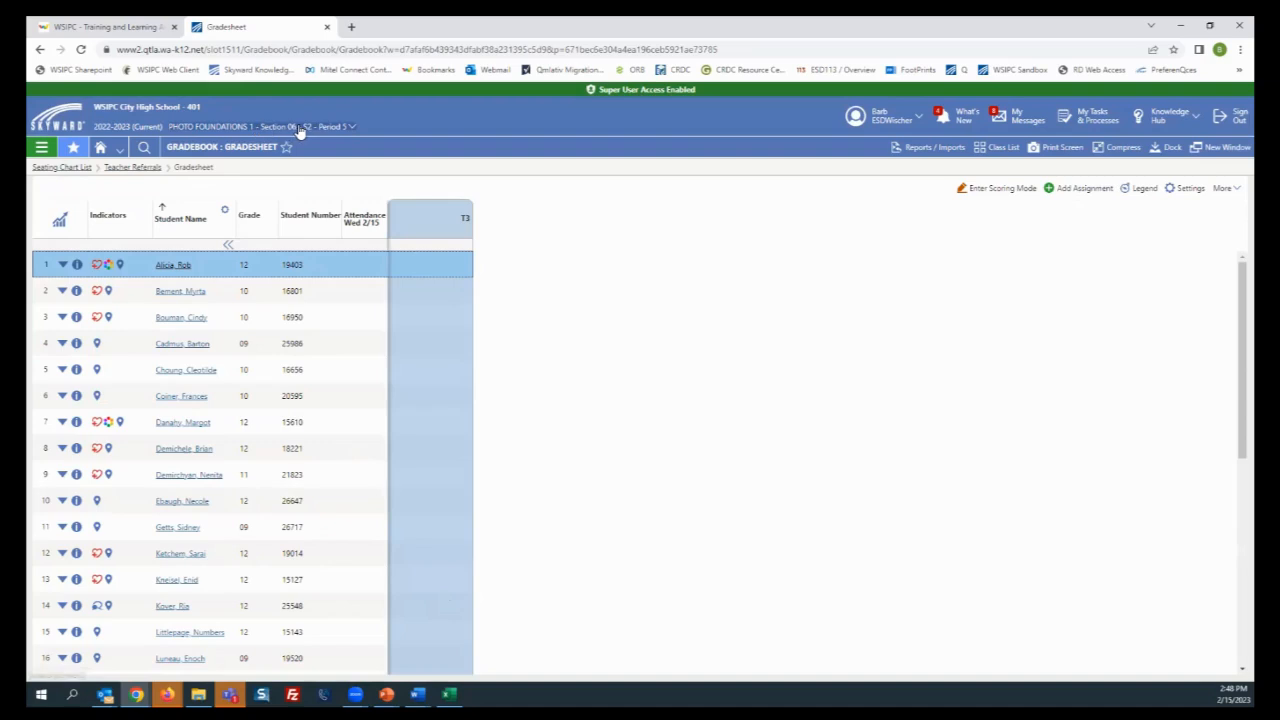
left_click(353, 128)
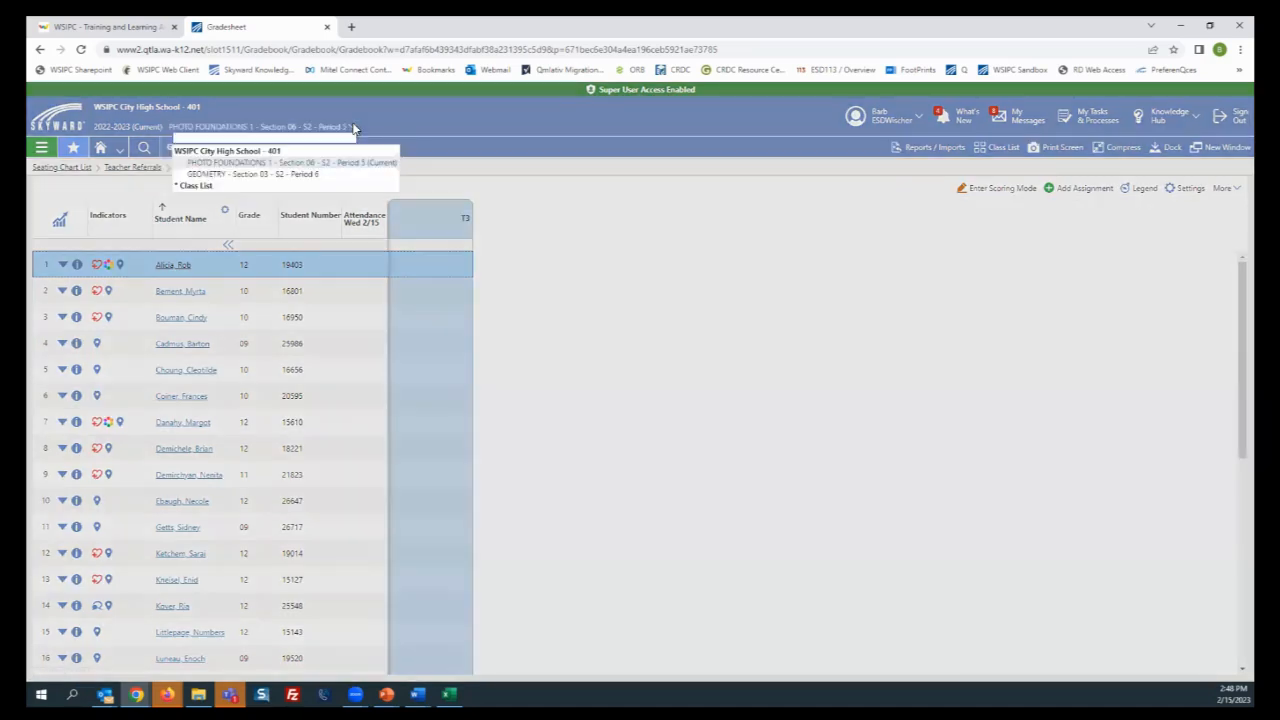
left_click(266, 175)
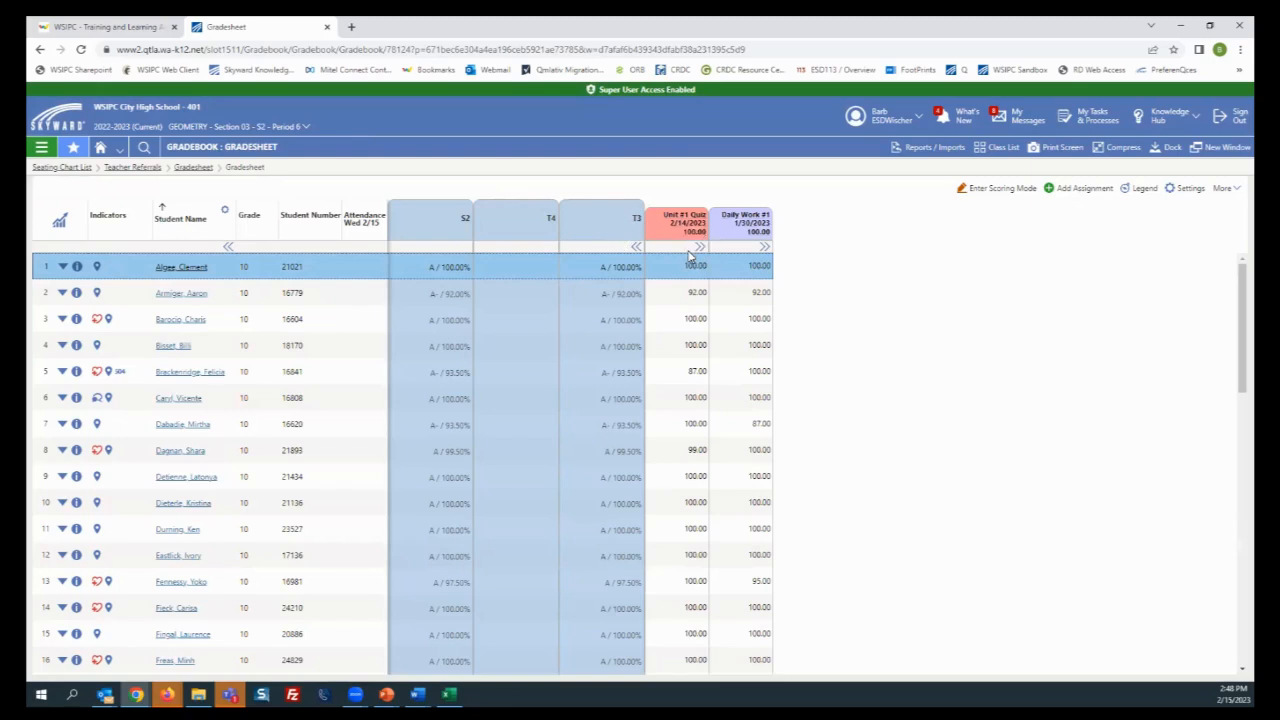
left_click(636, 246)
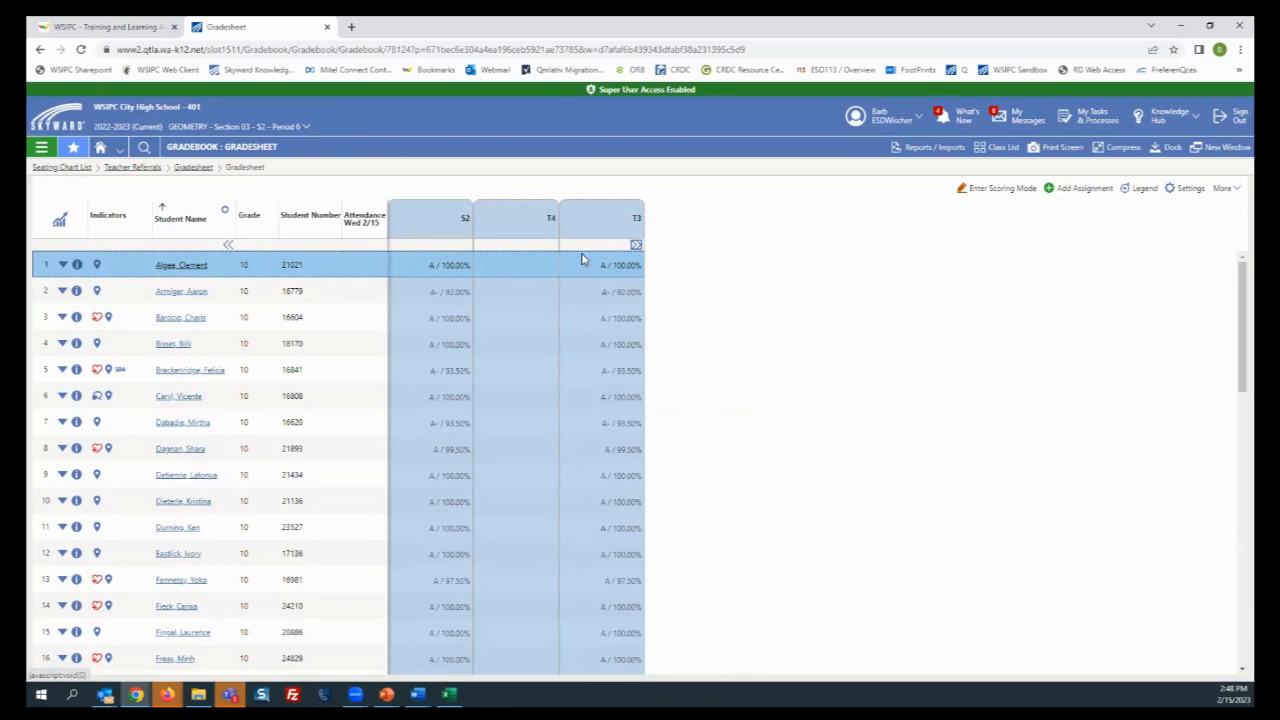
Expand the T3 assignment columns and the Unit #1 Quiz details, and view the score entry fields in scoring mode before exiting it
left_click(636, 246)
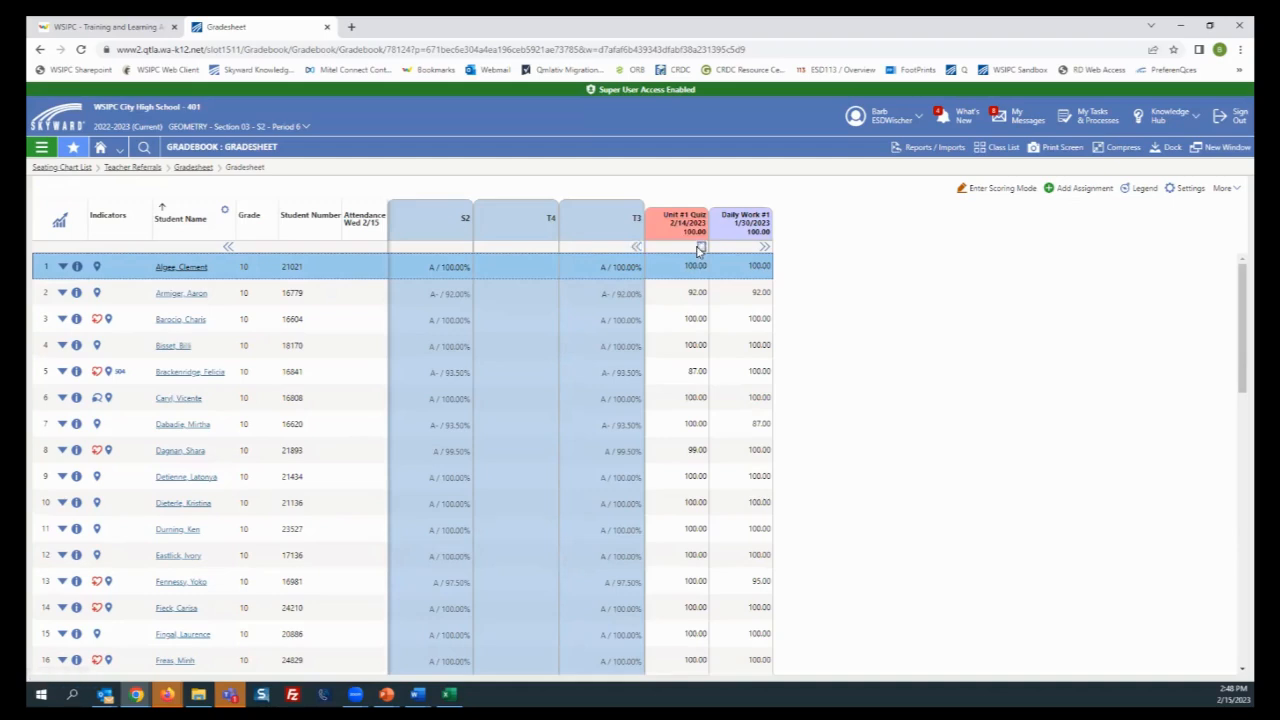
left_click(700, 248)
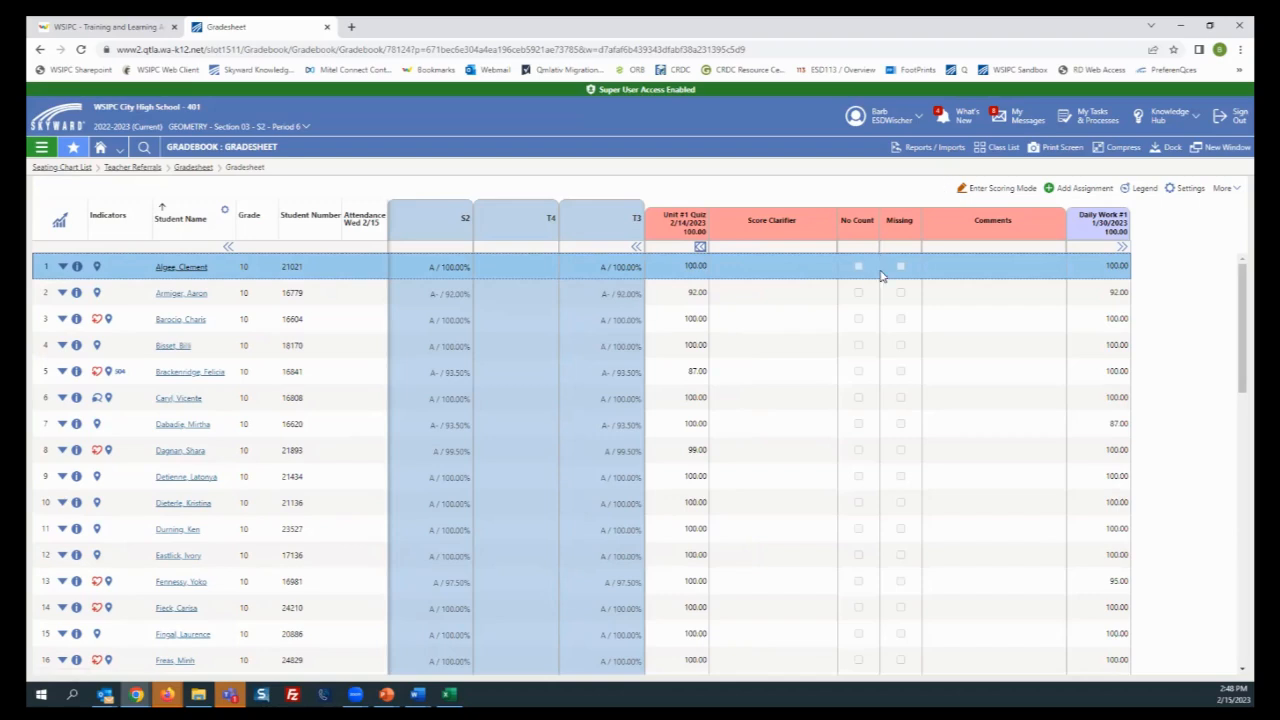
left_click(999, 189)
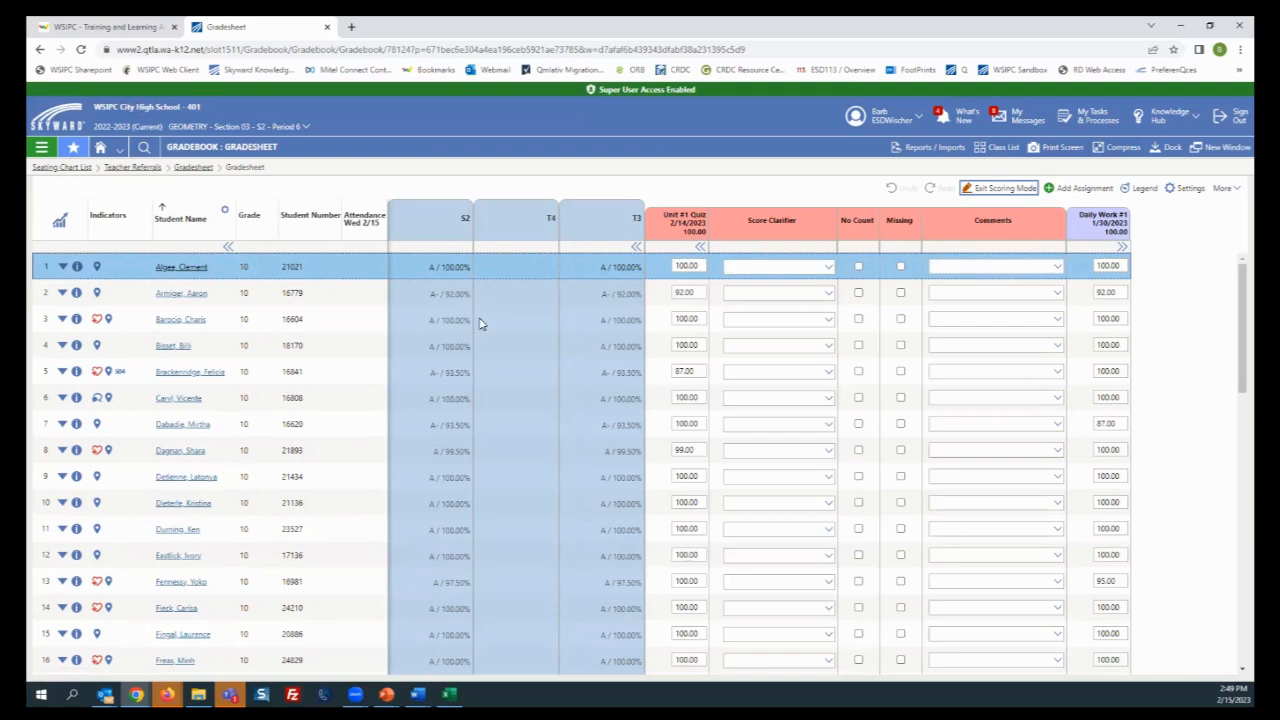
left_click(871, 238)
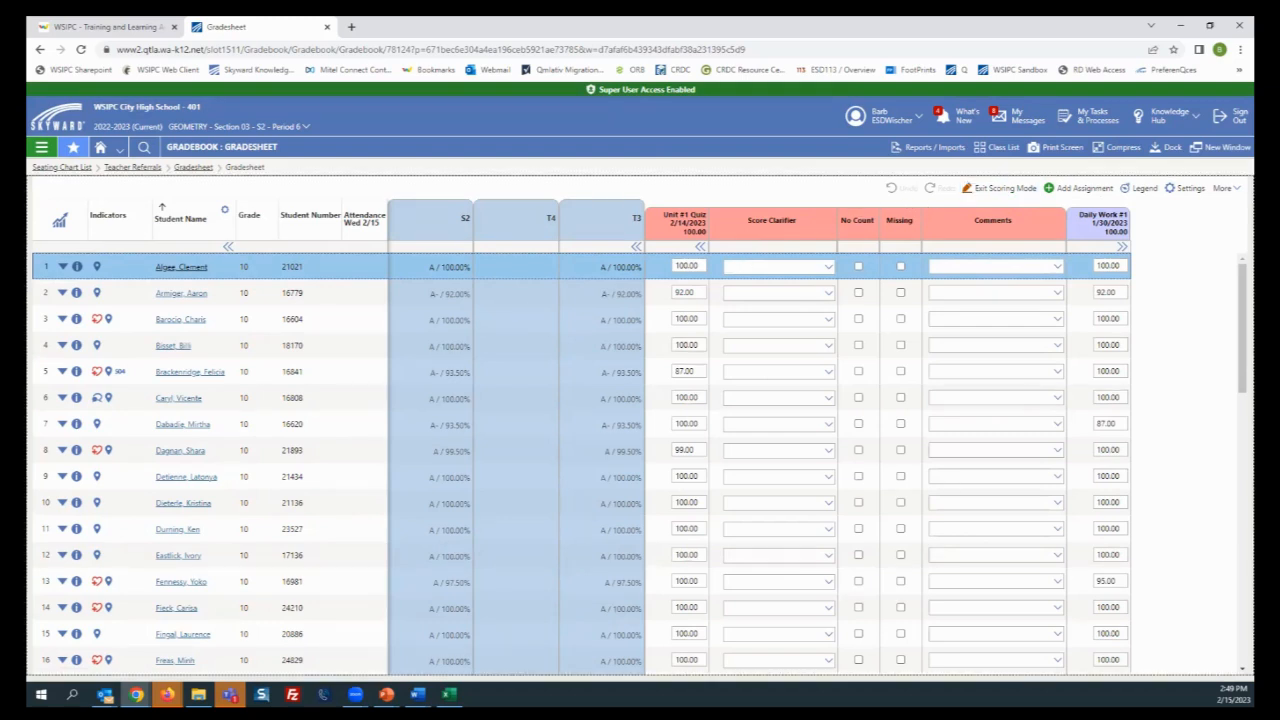
left_click(1008, 188)
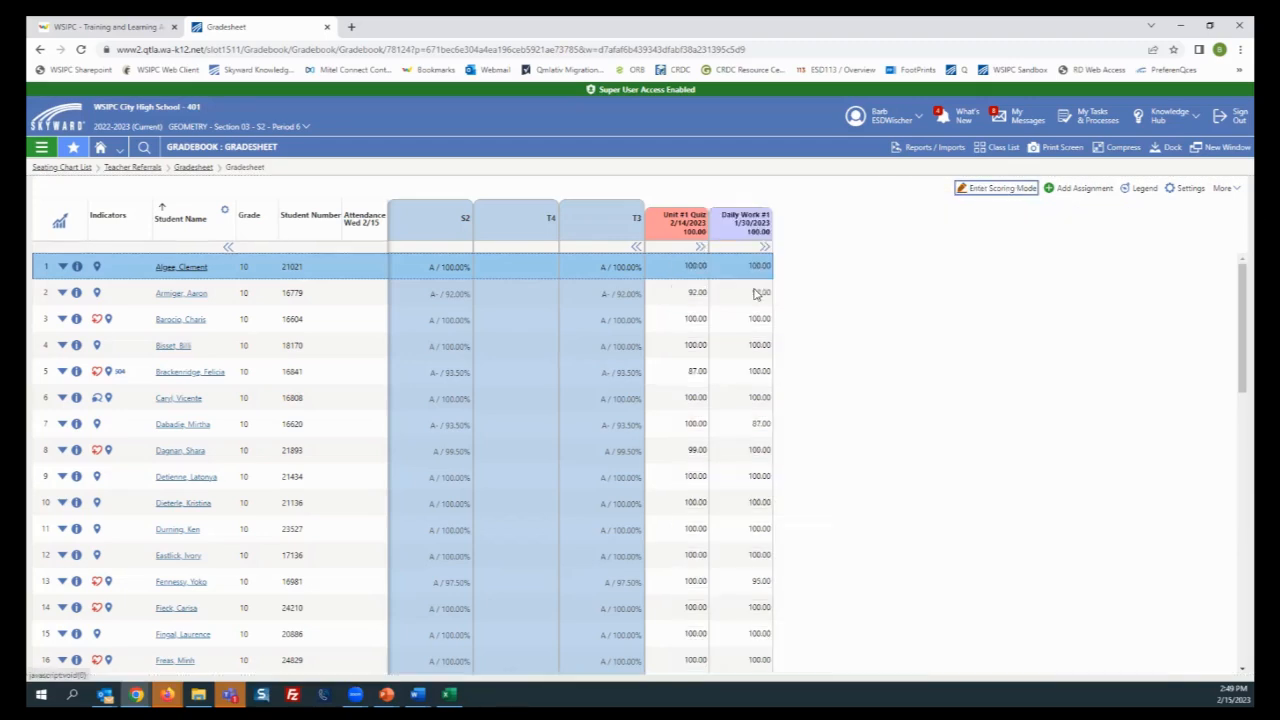
Review the Unit #1 Quiz assignment options and the Add Assignment form, leaving both without making changes
left_click(680, 226)
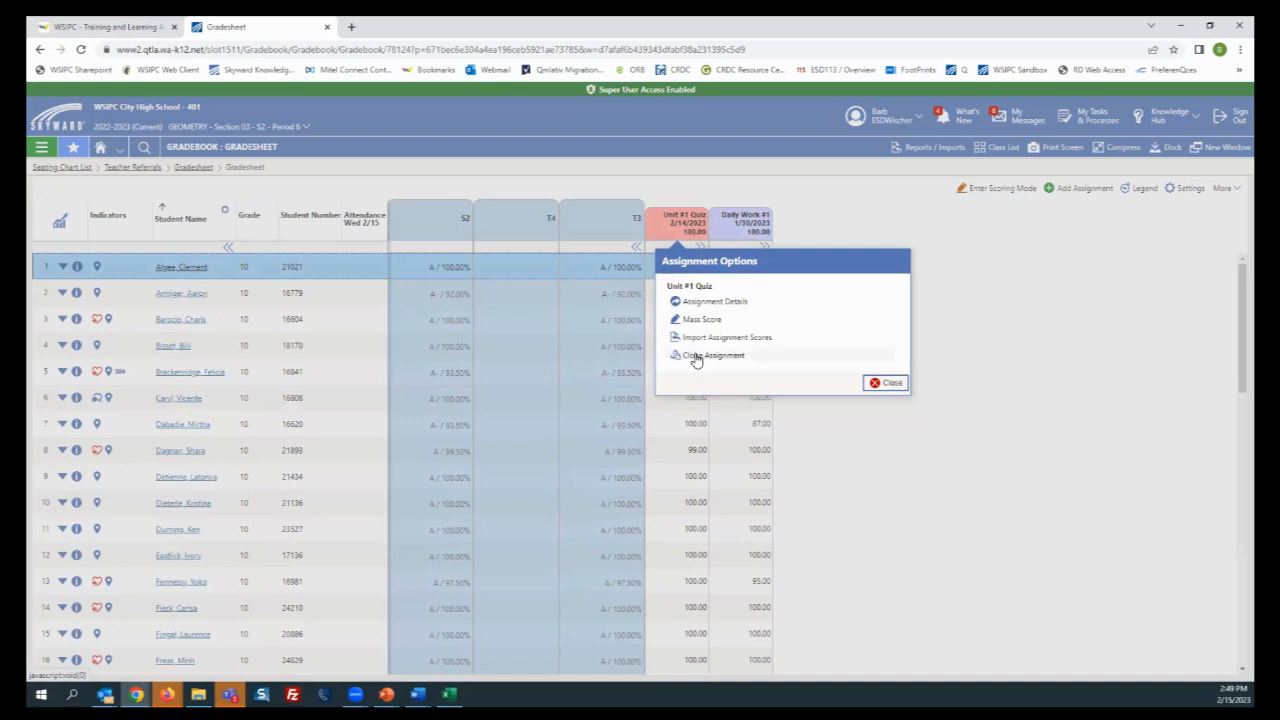
left_click(889, 384)
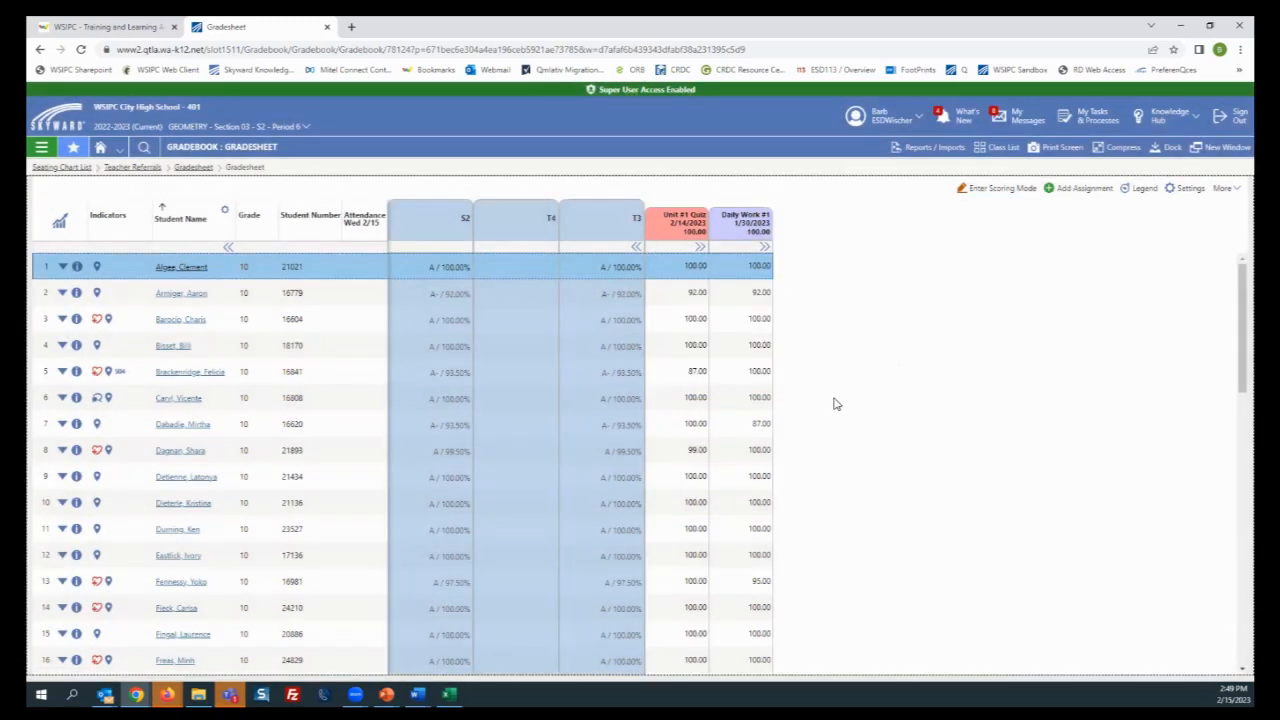
left_click(1086, 189)
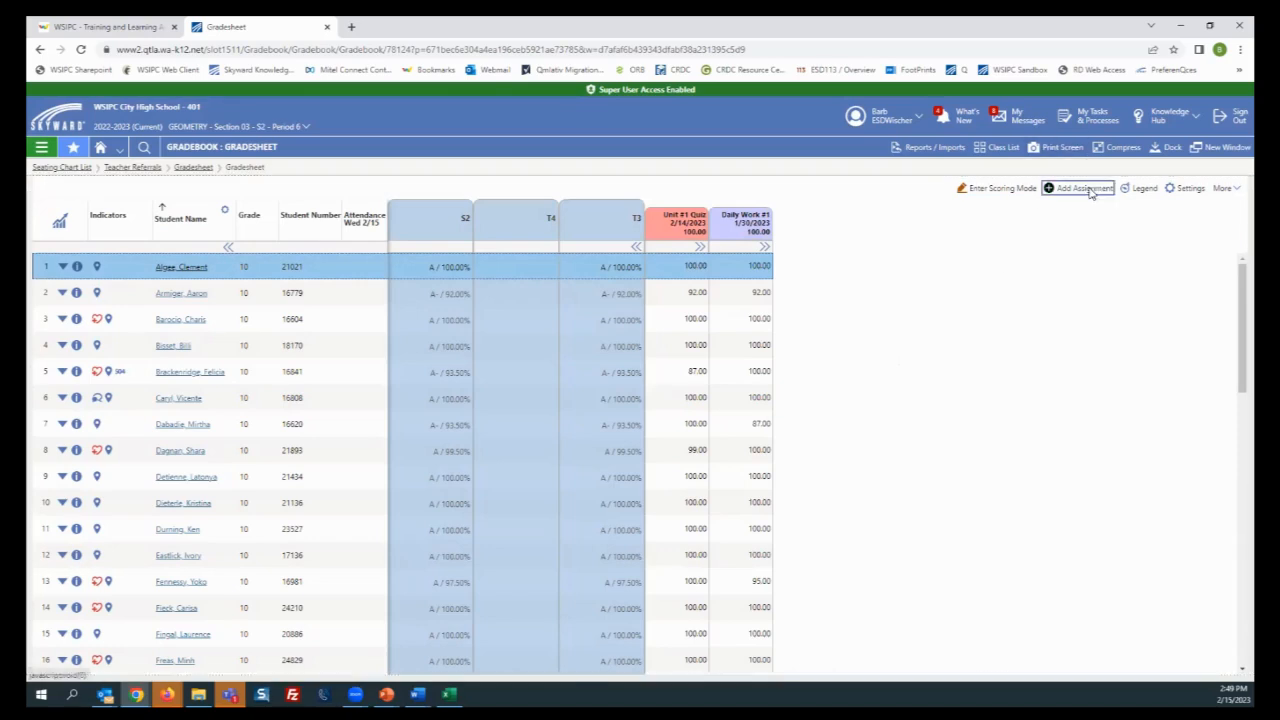
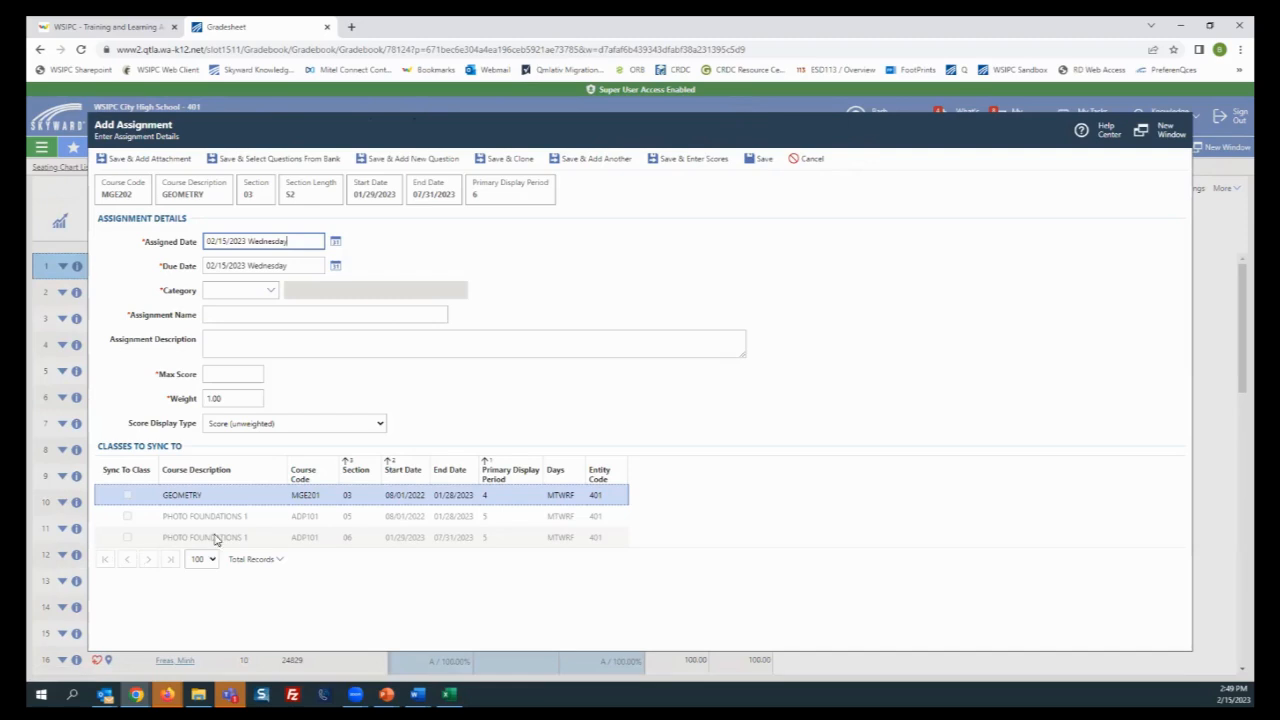
left_click(810, 160)
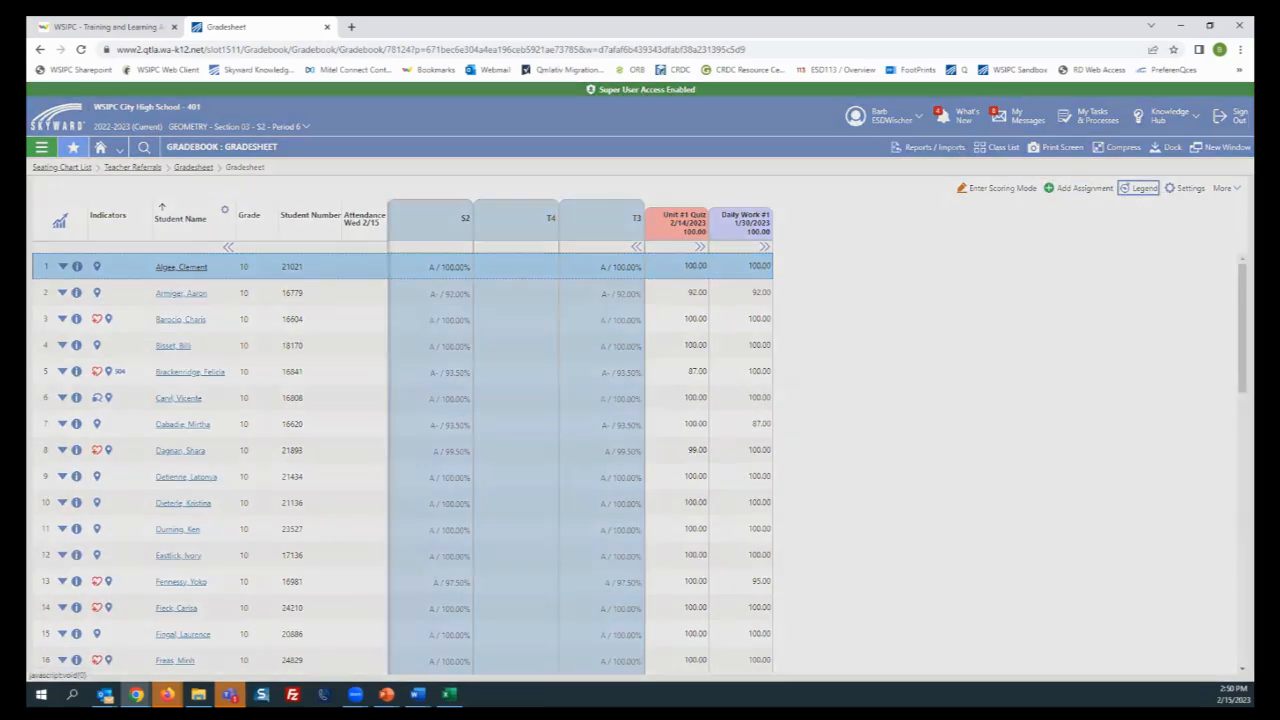
View the Gradesheet Legend of icons and hotkeys, and close it
left_click(1140, 188)
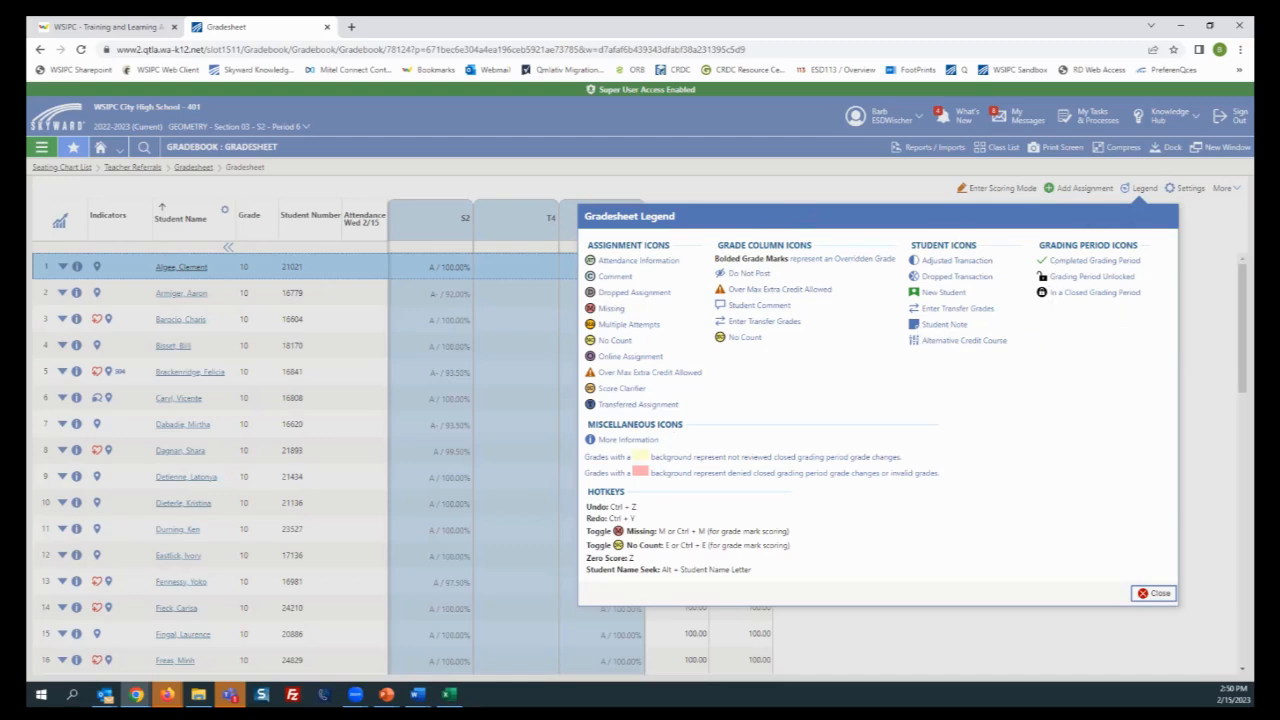
left_click(1150, 593)
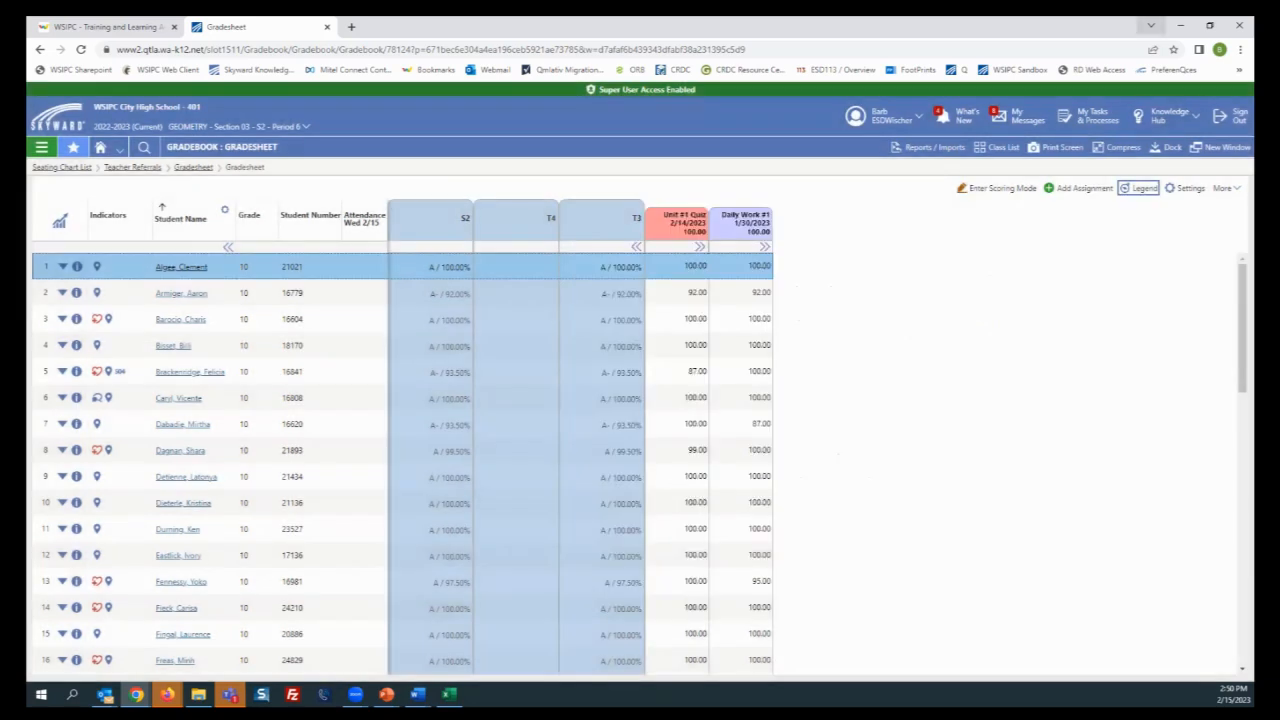
Enable Display Grade Colors in the gradesheet settings and add a blank grade color row
left_click(1185, 188)
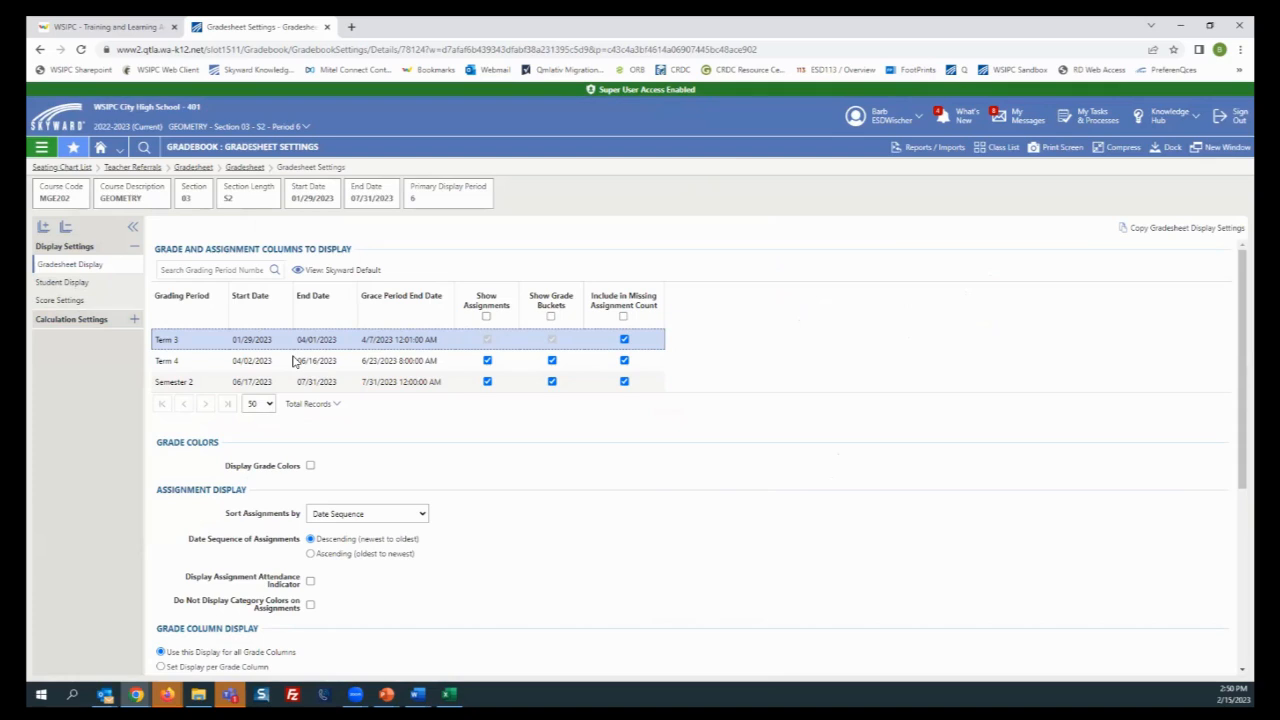
left_click(310, 467)
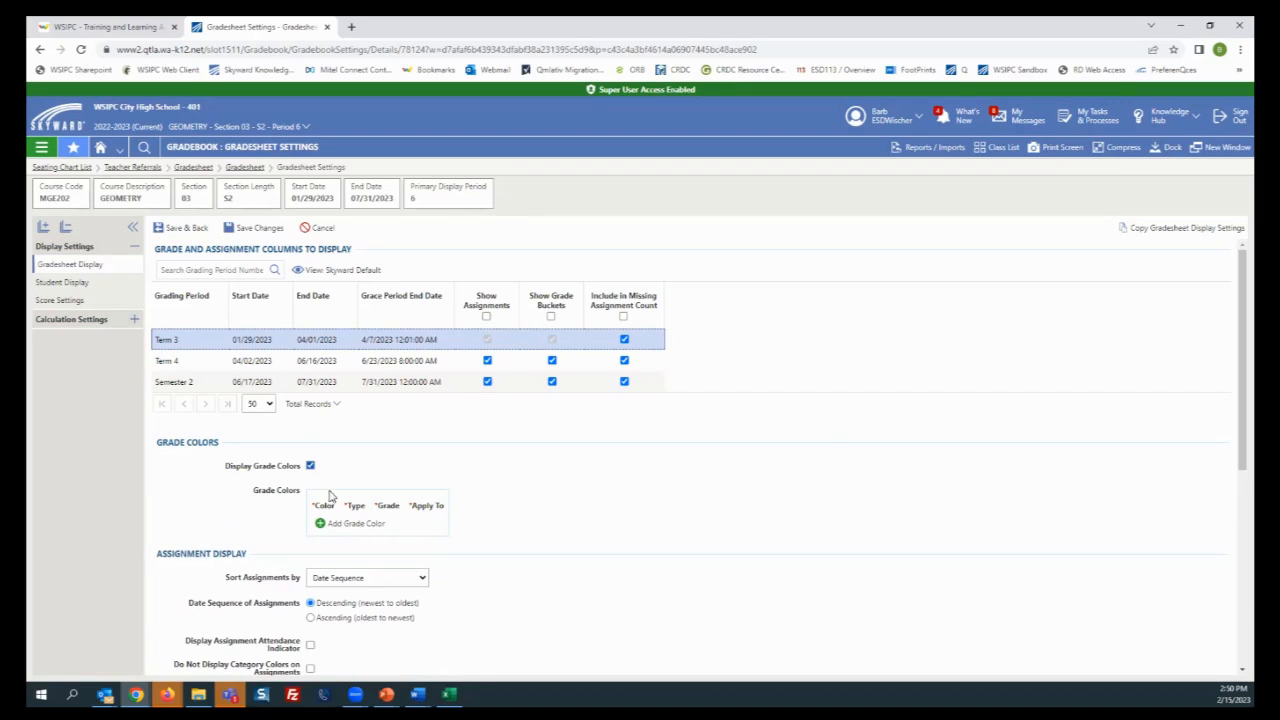
left_click(340, 524)
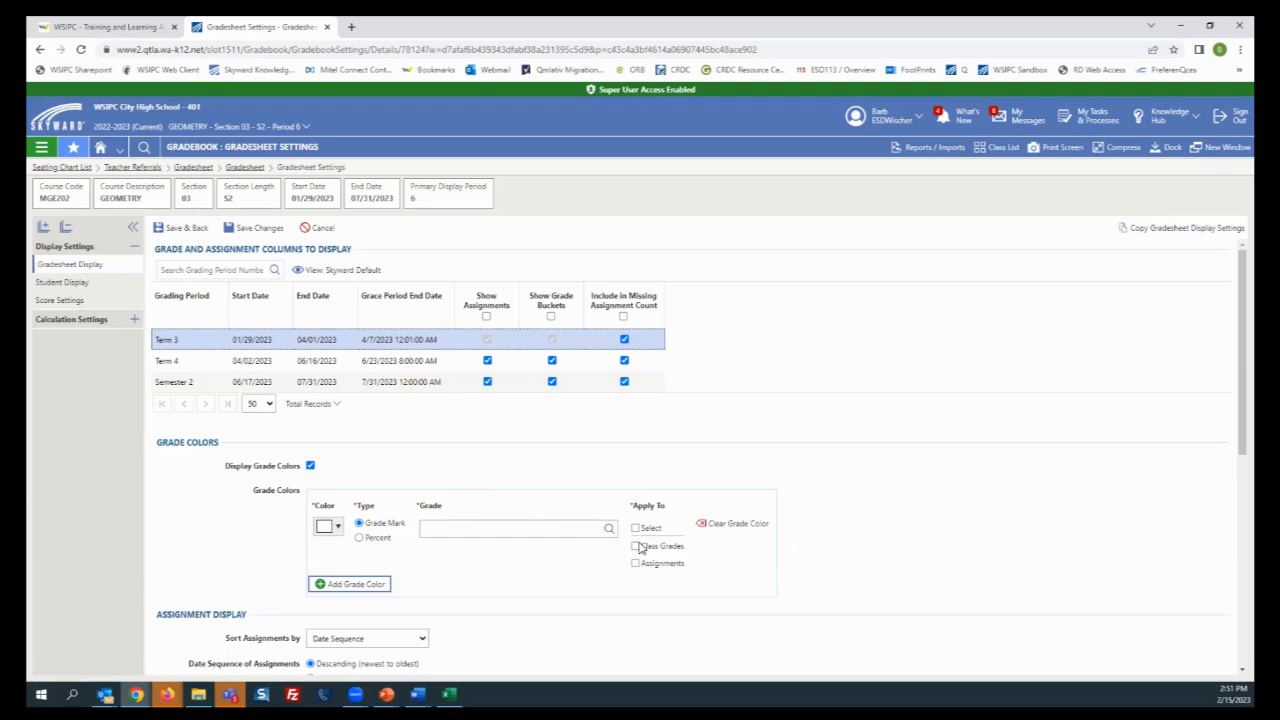
Examine the Gradesheet Display settings for grade colors, assignment display, grade column display and columns to display
scroll(655, 500, "down", 1)
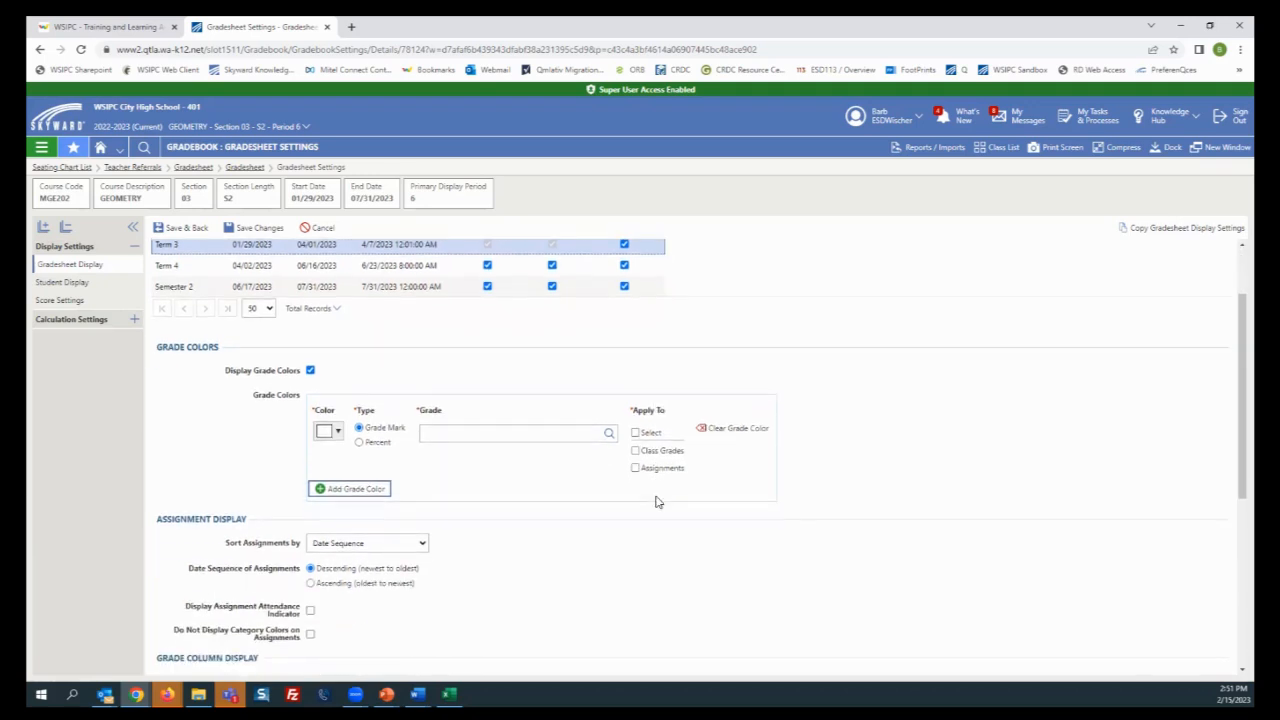
scroll(657, 501, "up", 1)
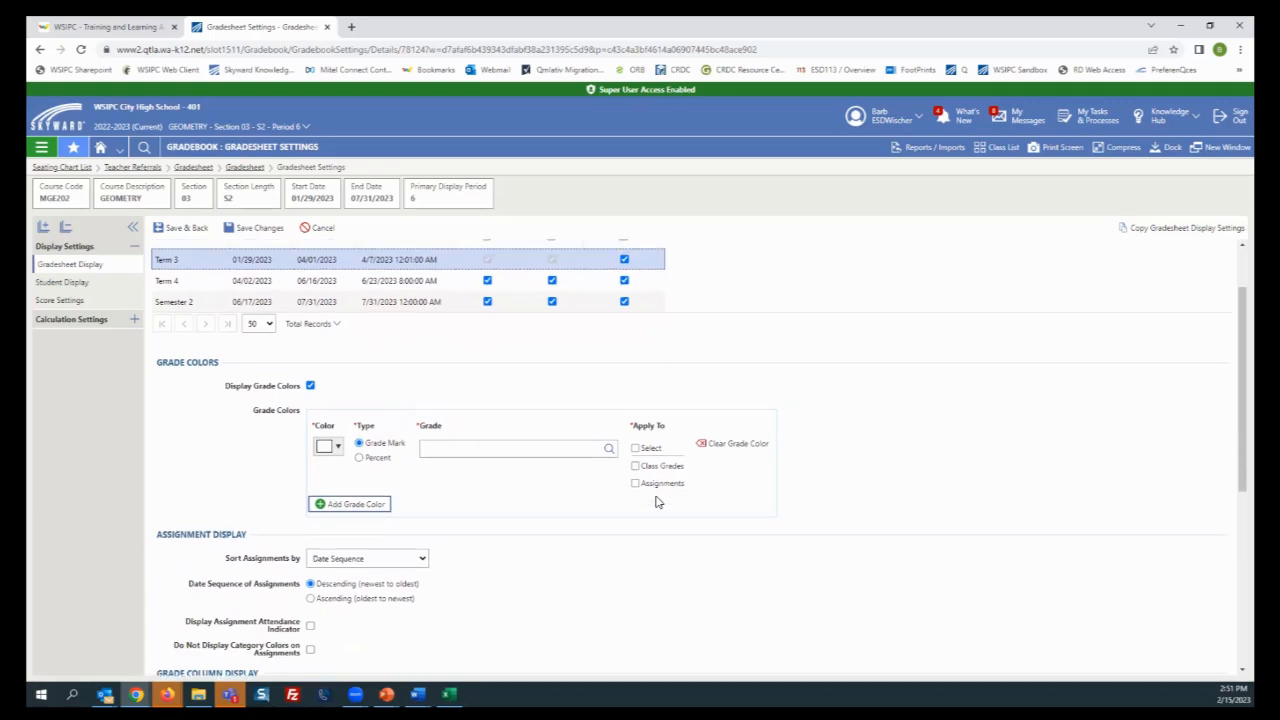
scroll(600, 490, "up", 1)
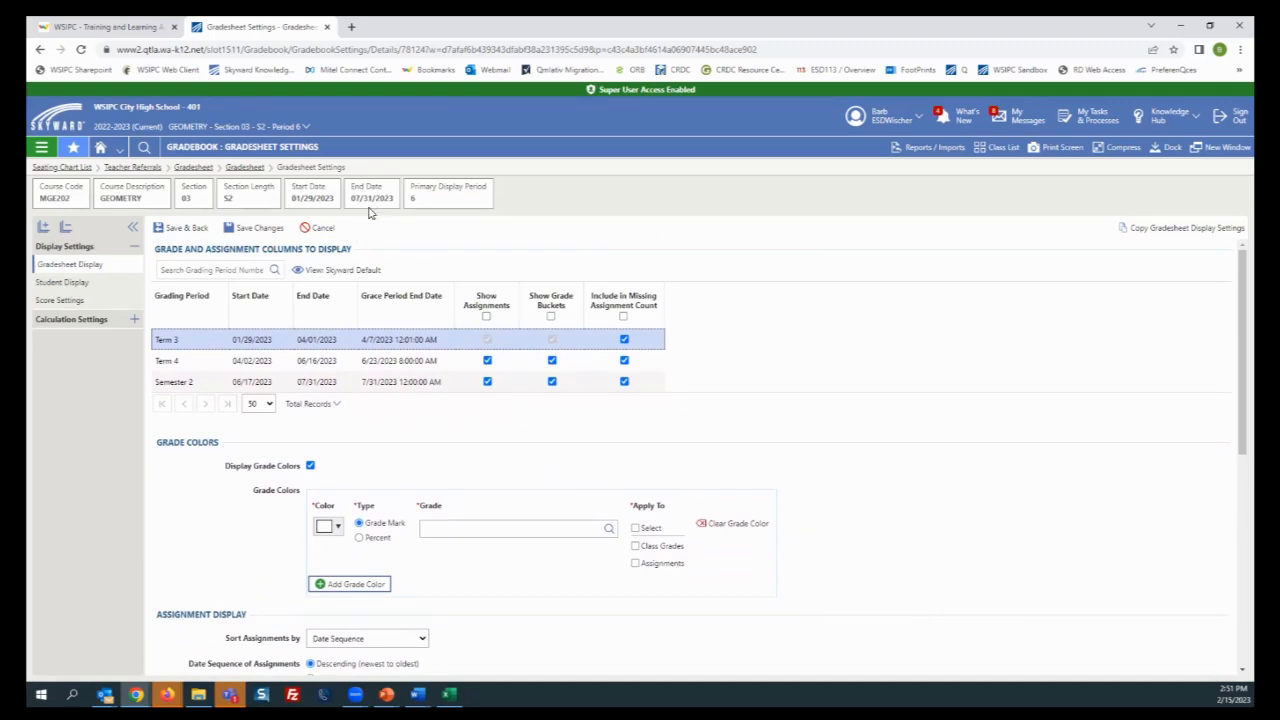
scroll(500, 515, "down", 2)
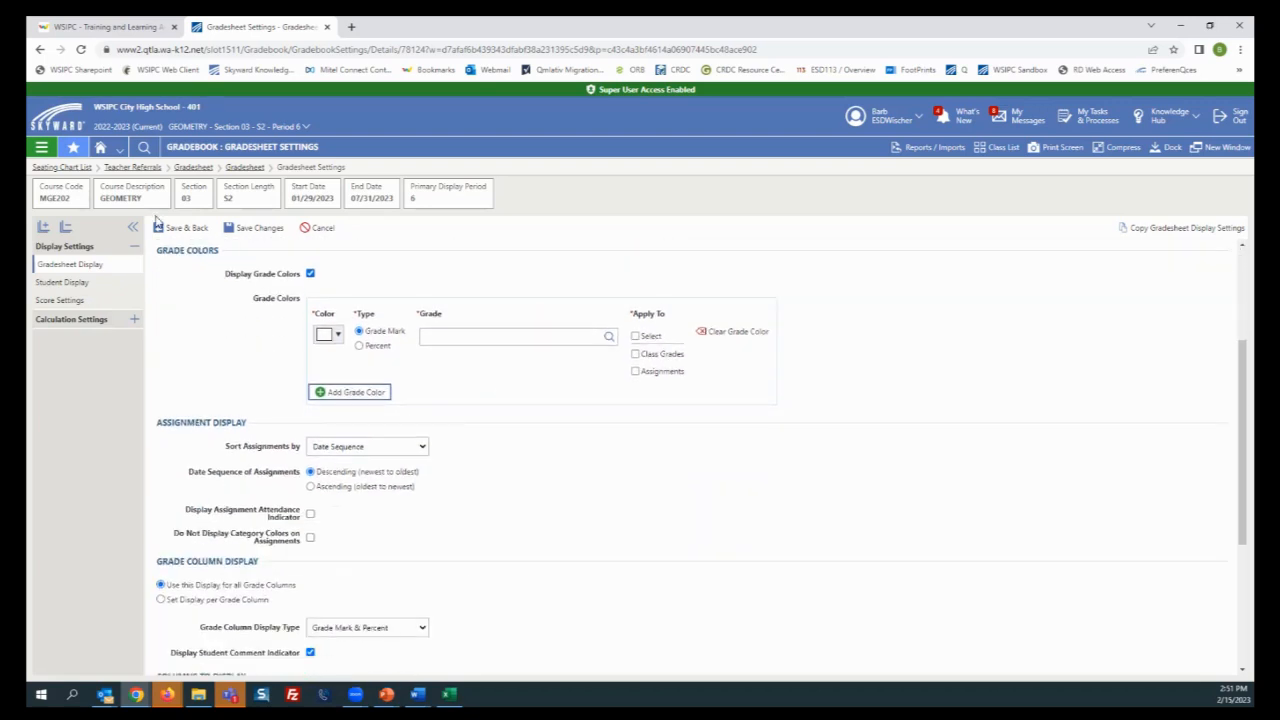
scroll(270, 450, "down", 1)
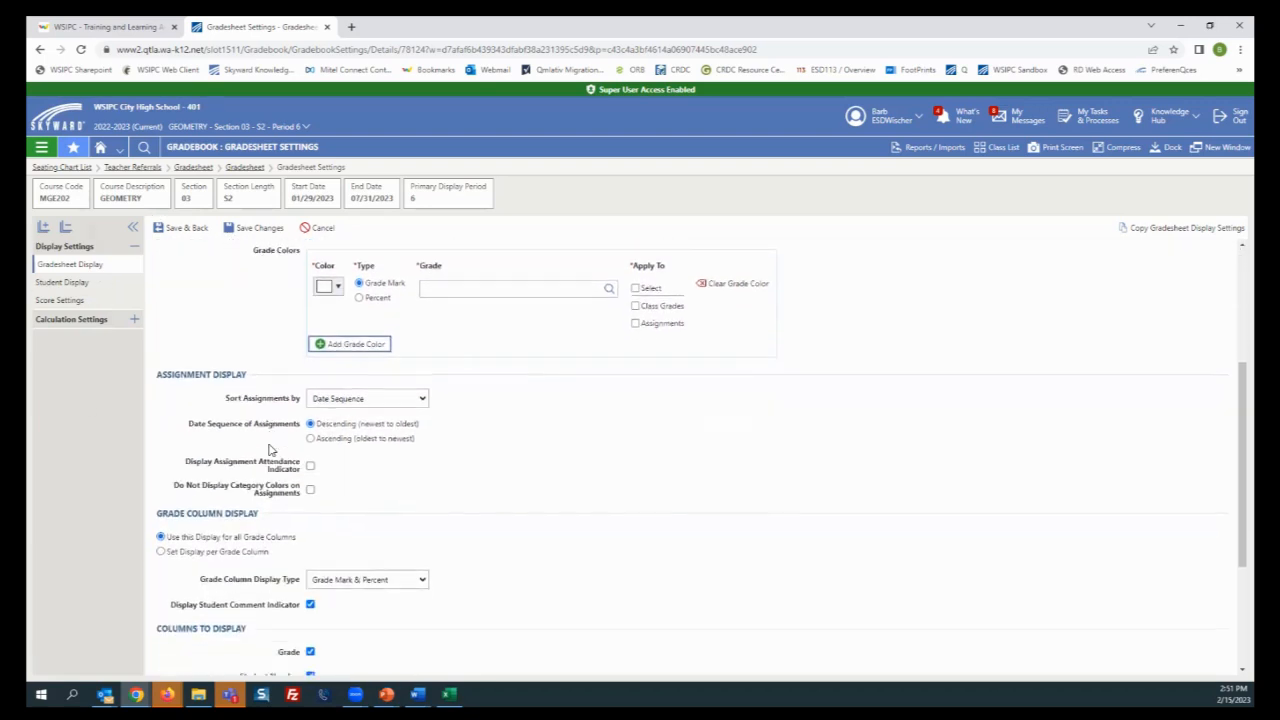
scroll(268, 450, "down", 2)
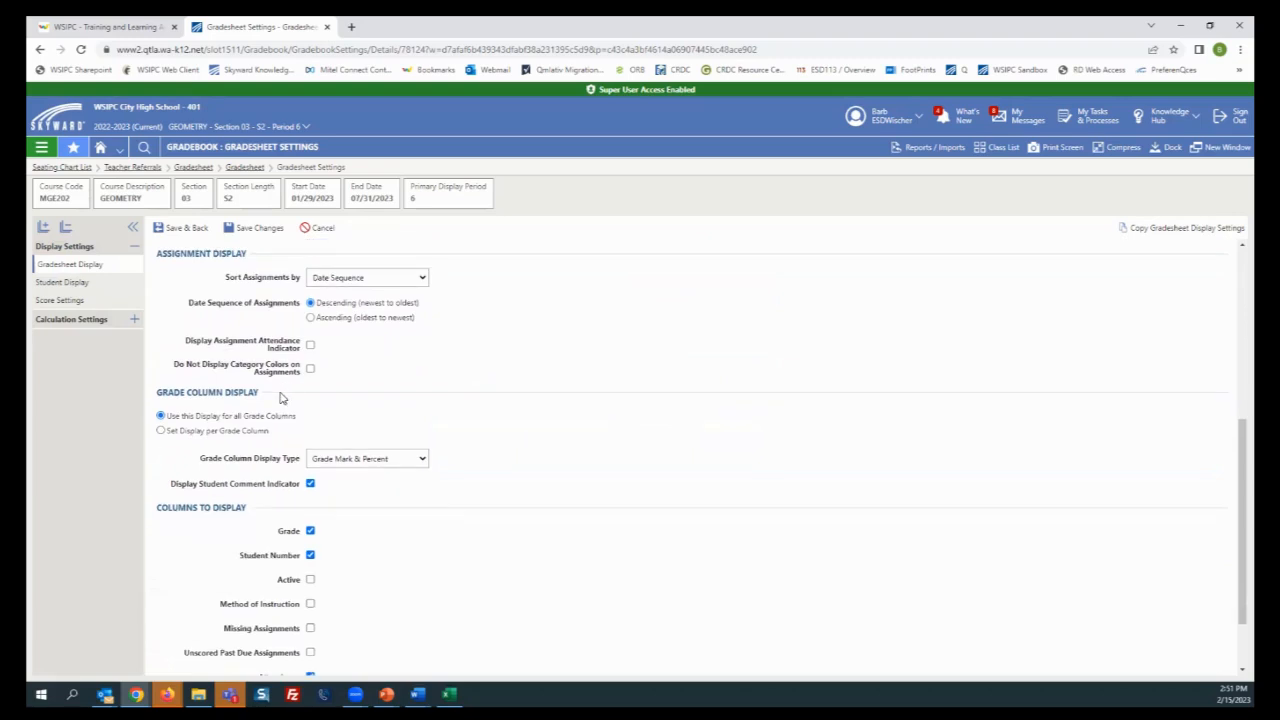
scroll(281, 400, "down", 1)
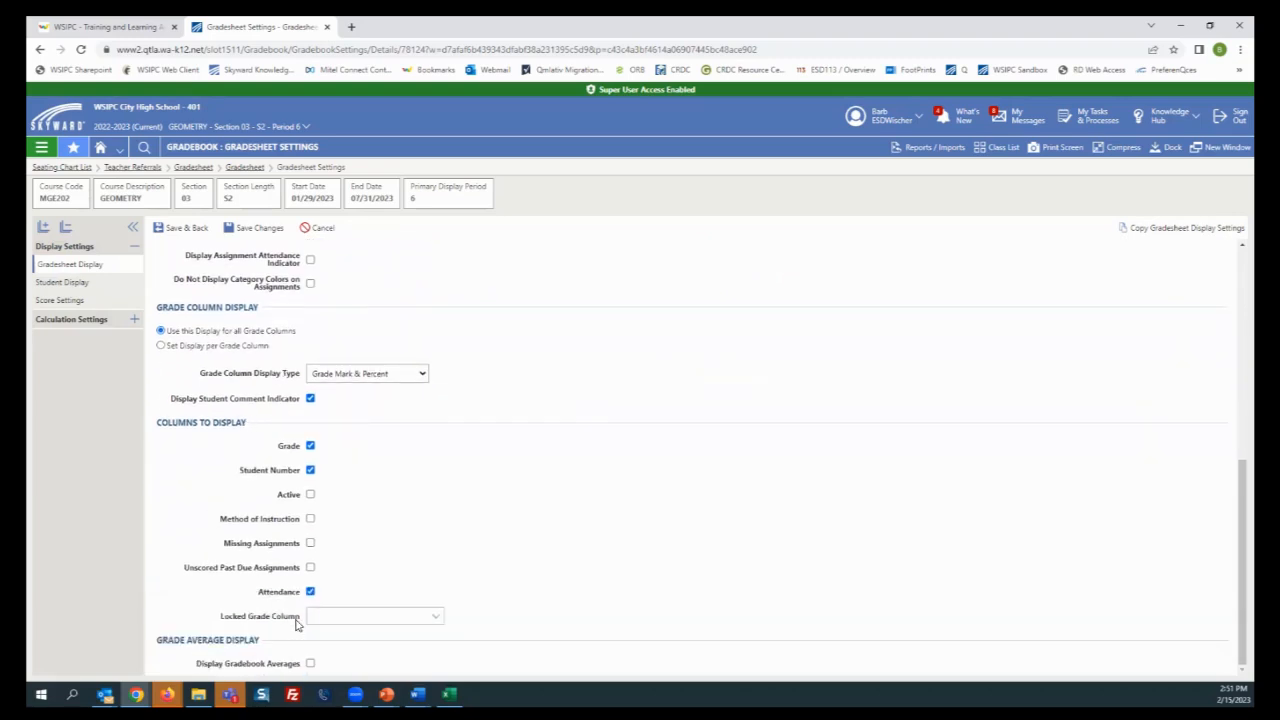
scroll(200, 330, "up", 2)
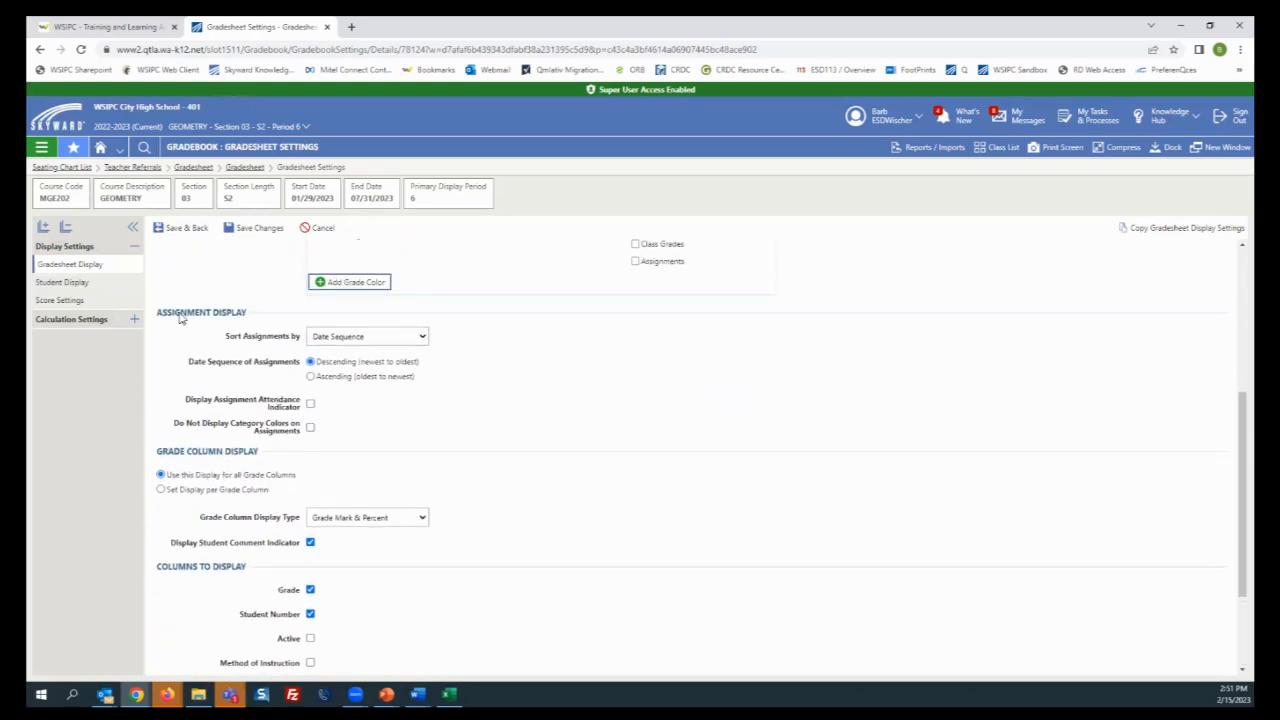
Discard the unsaved Gradesheet Display changes and review the Student Display settings, including the Student Name Display choices
left_click(85, 285)
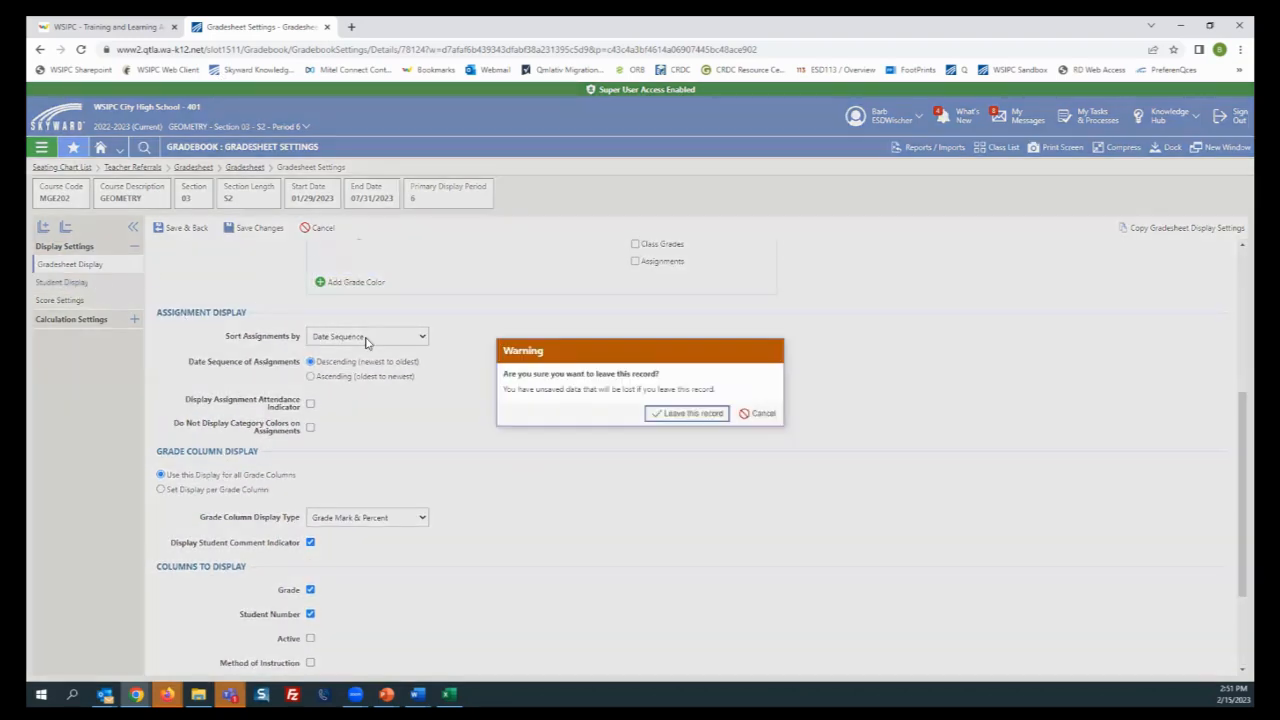
left_click(663, 414)
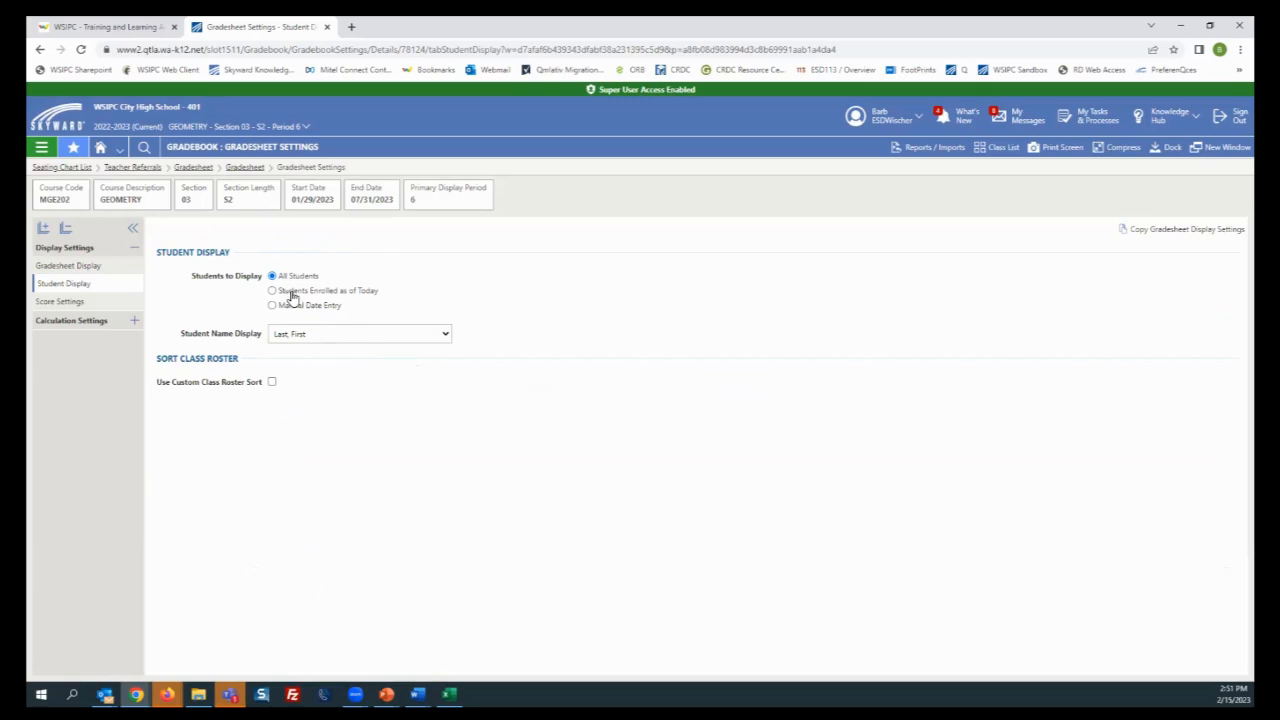
left_click(446, 338)
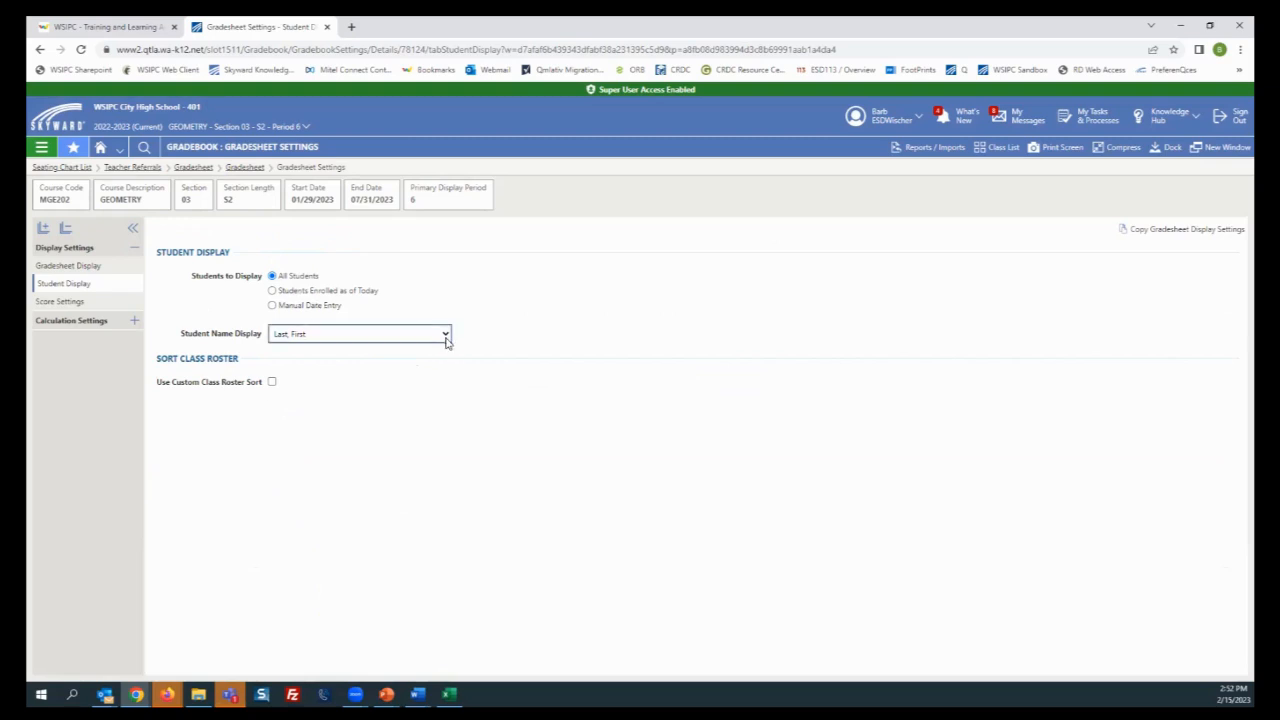
left_click(538, 313)
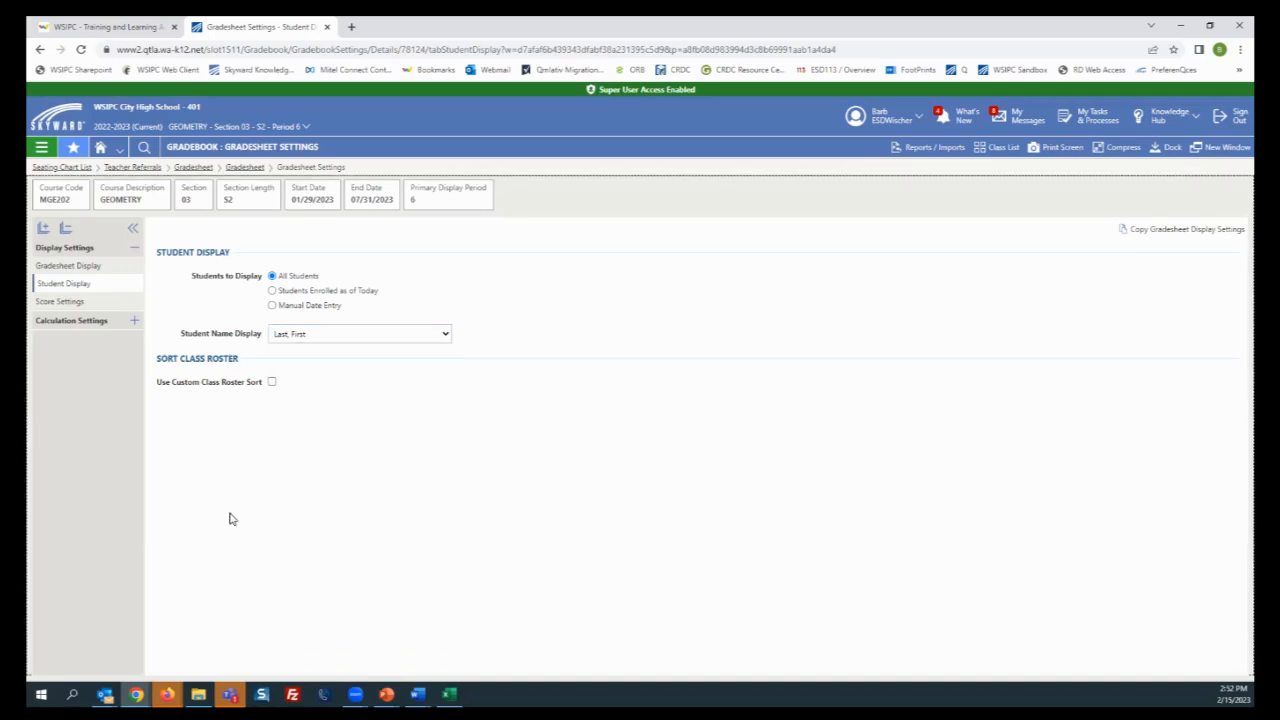
View the Score Settings for the gradesheet and expand the Calculation Settings group
left_click(85, 302)
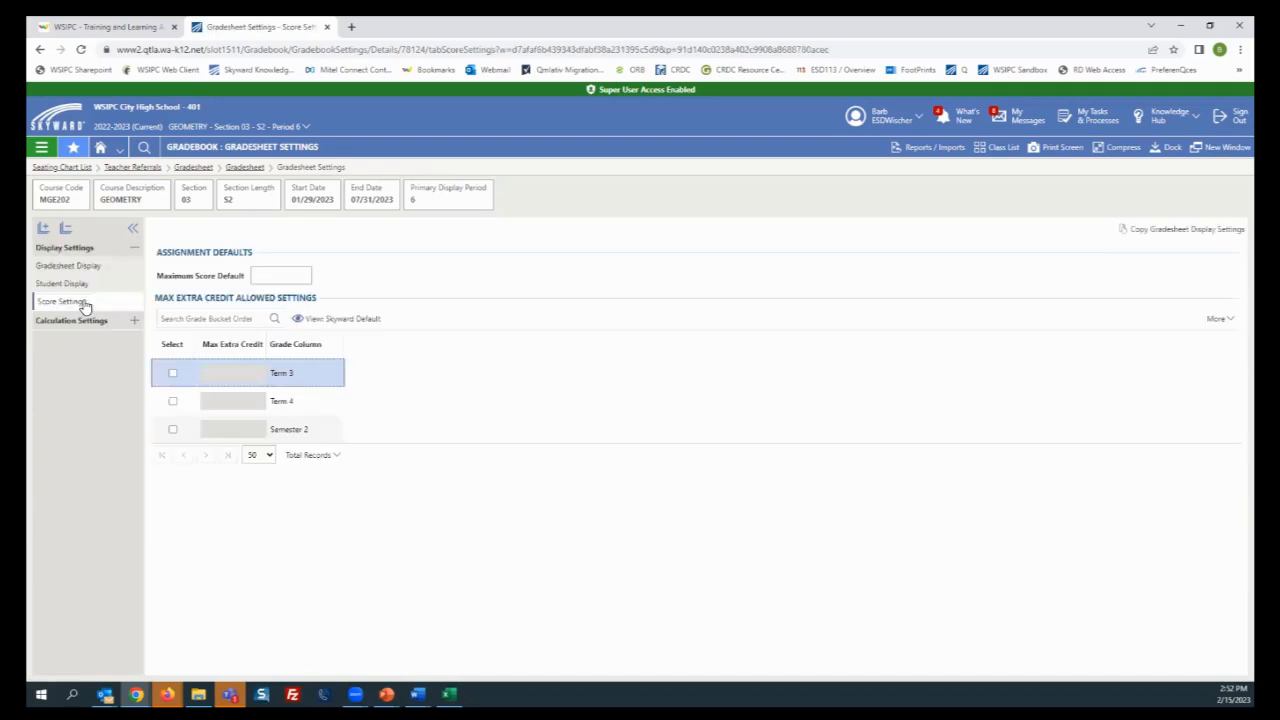
left_click(130, 328)
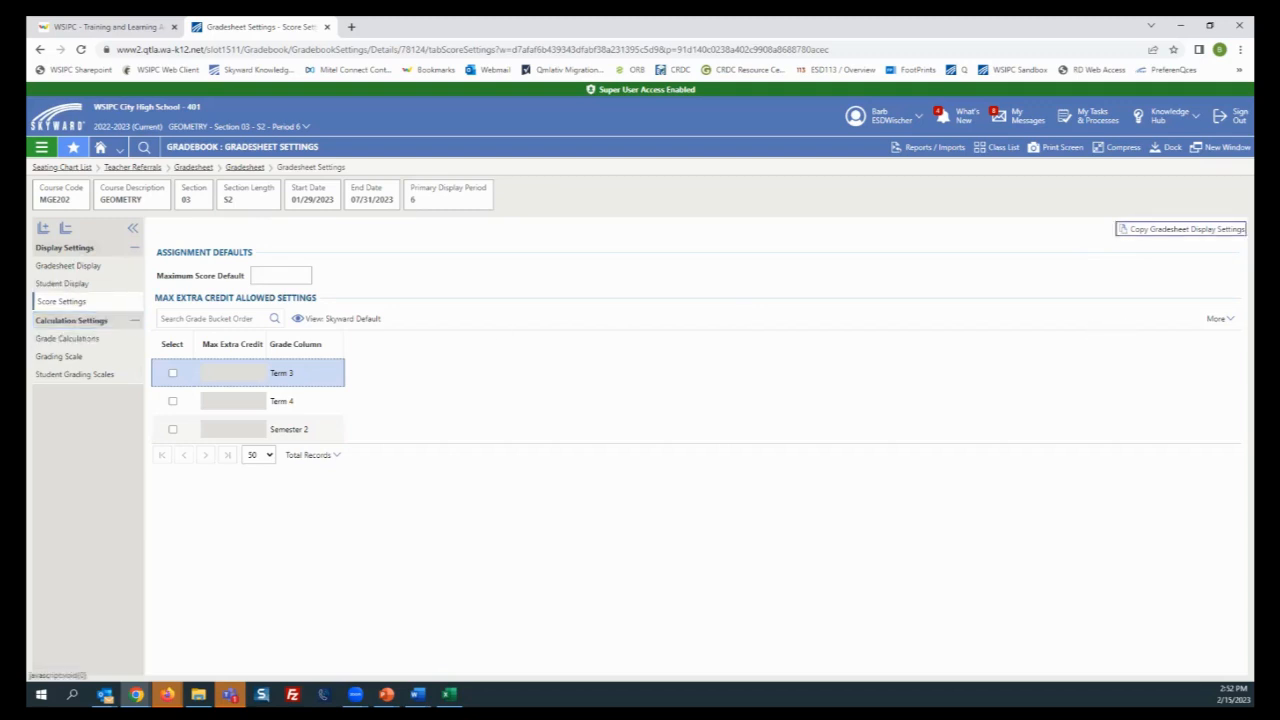
Set up a copy of the GEOMETRY MGE202 / 03 display settings to PHOTO FOUNDATIONS 1 ADP101 / 05, cancel it, and return to the gradesheet
left_click(1185, 229)
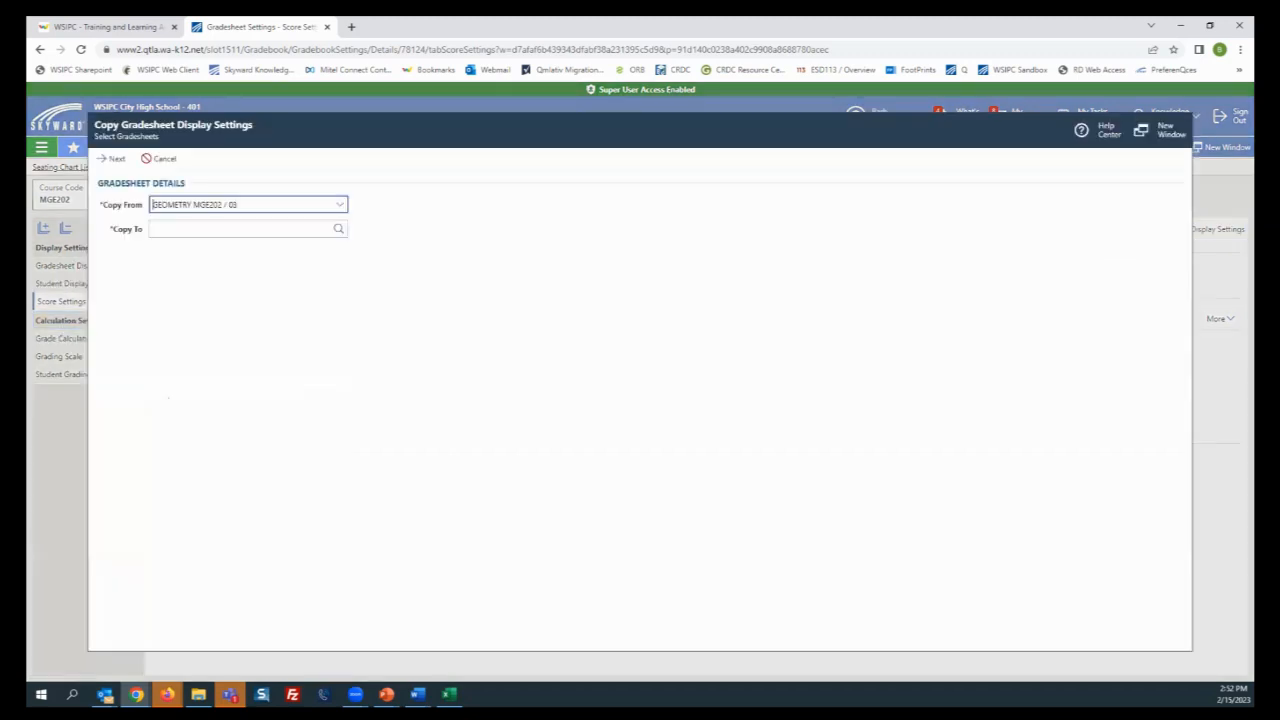
left_click(336, 230)
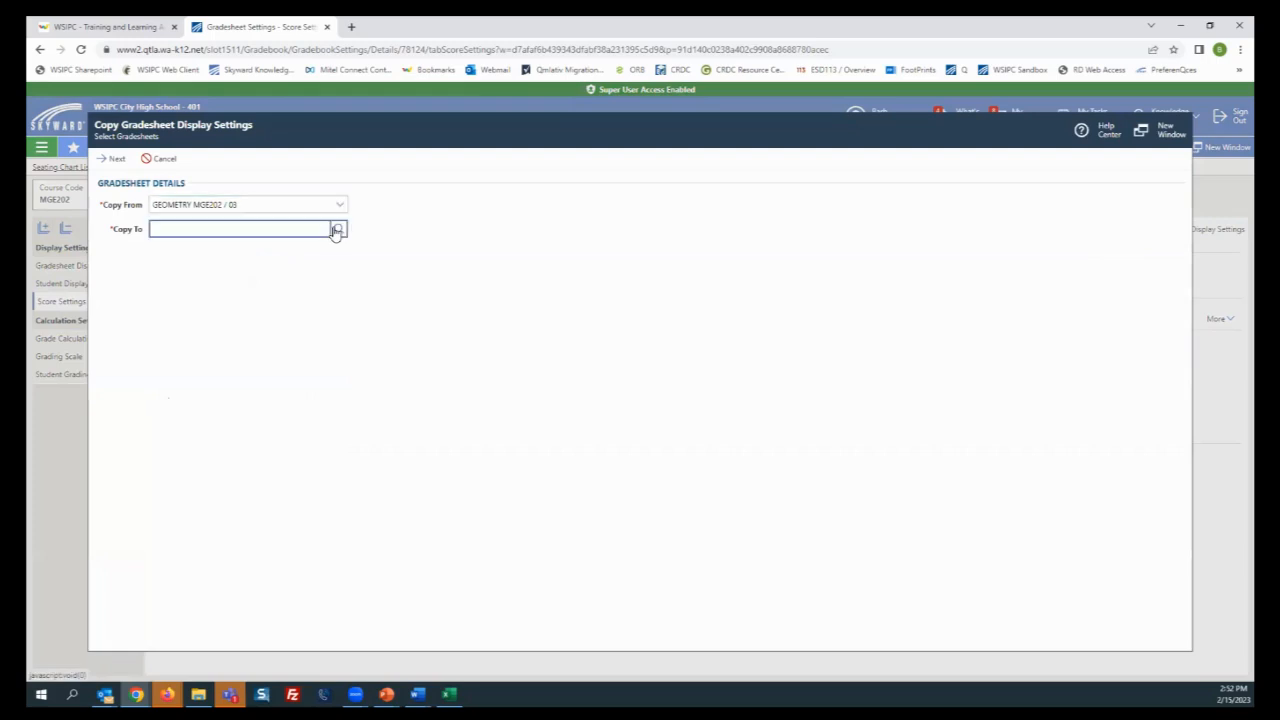
left_click(160, 299)
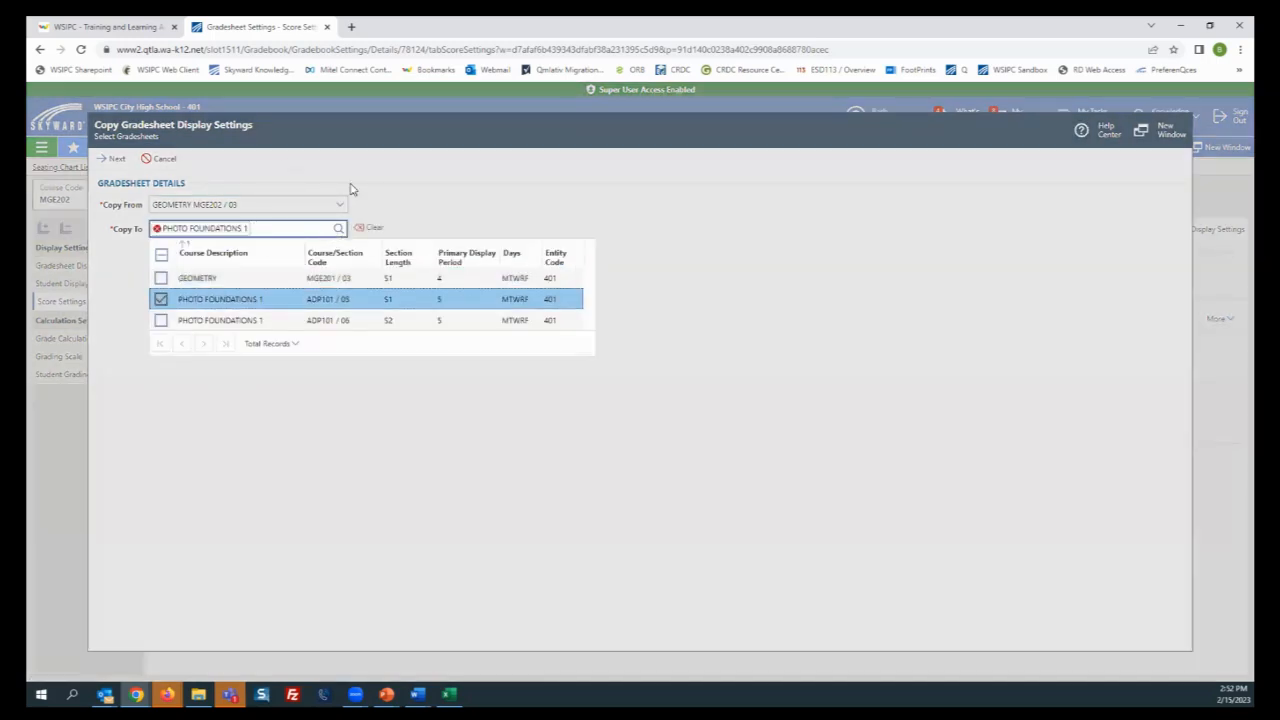
left_click(116, 160)
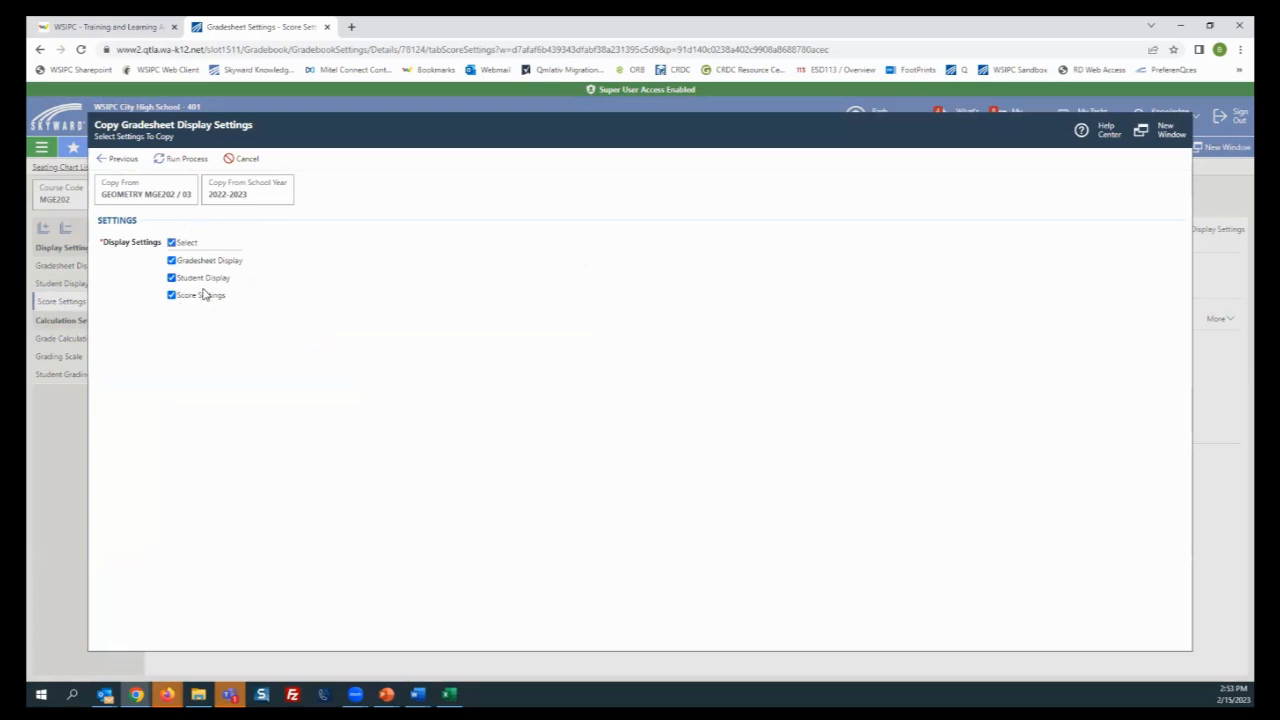
left_click(248, 162)
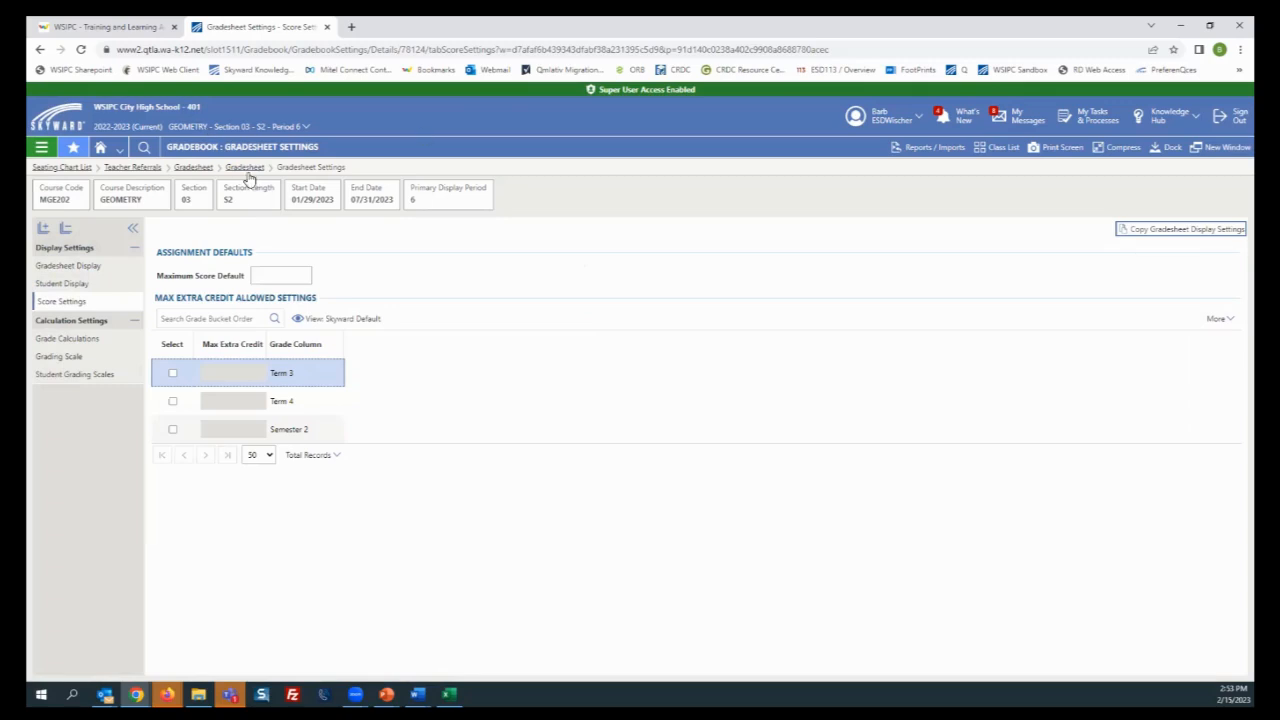
left_click(244, 168)
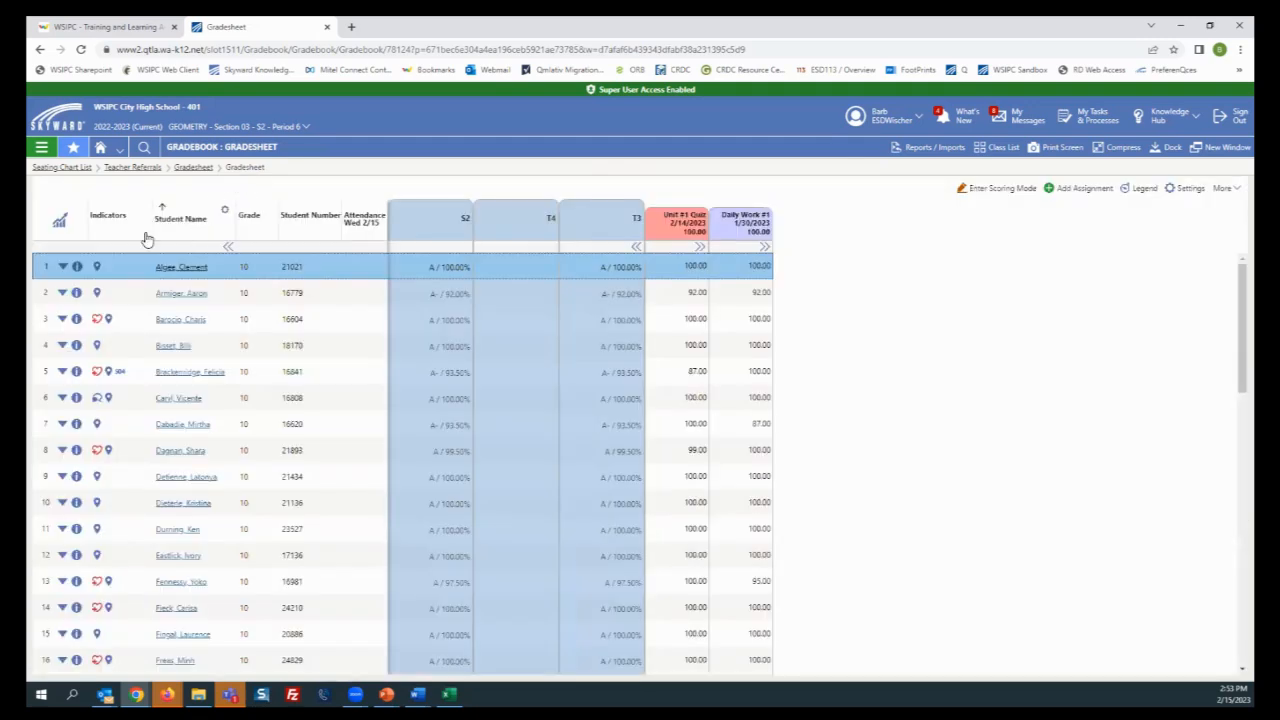
Filter the gradesheet to the student in row 1 using that row's record options
left_click(61, 268)
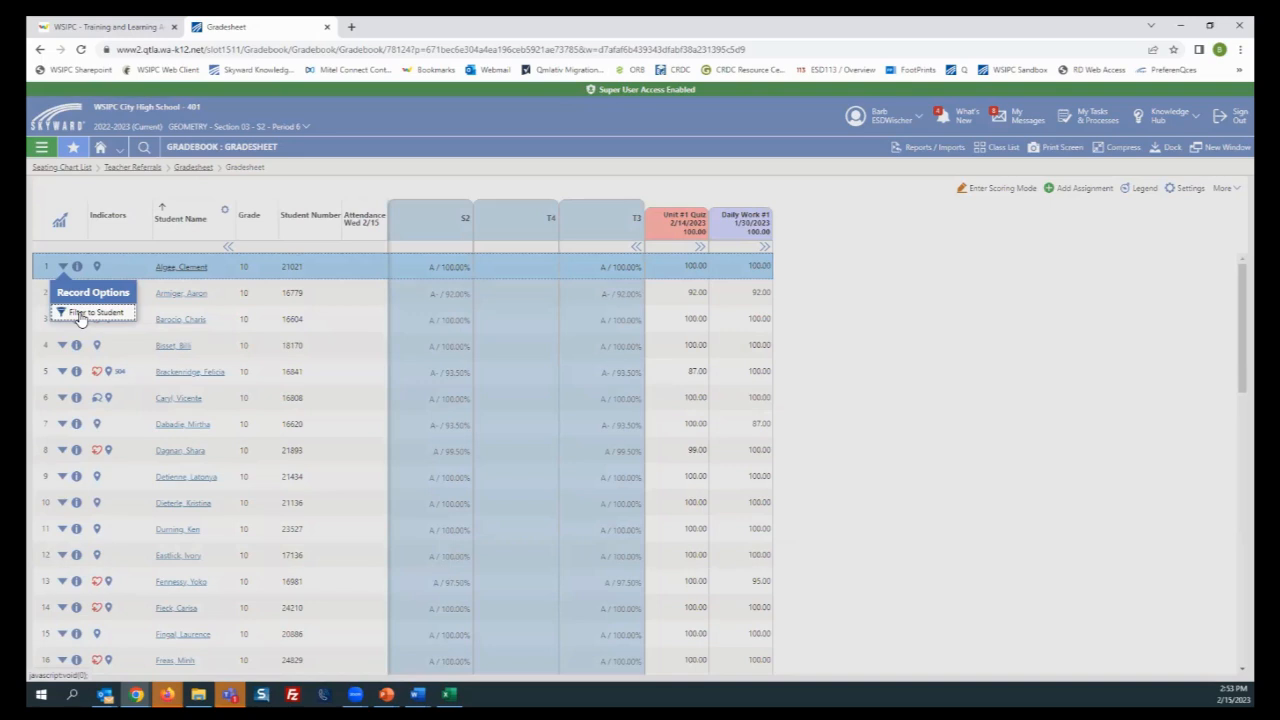
left_click(80, 314)
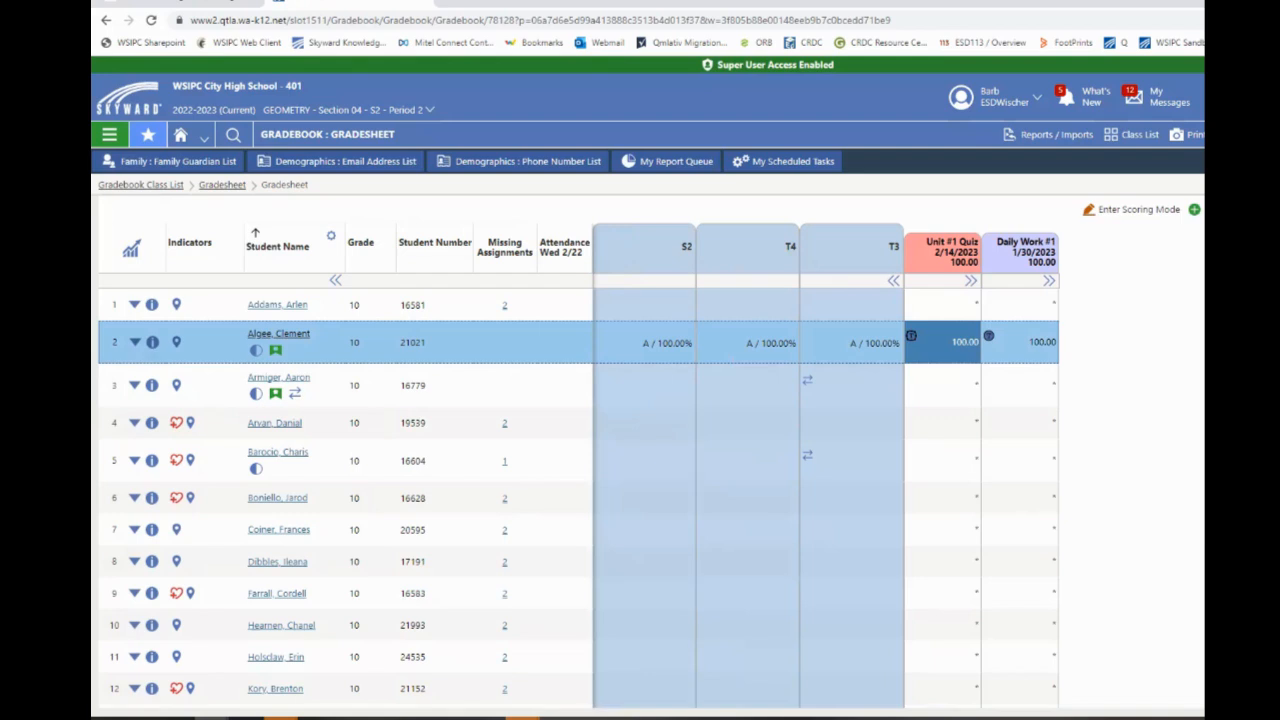
Switch the gradesheet to GEOMETRY Section 03, S2, Period 6 and look over its student rows
left_click(355, 112)
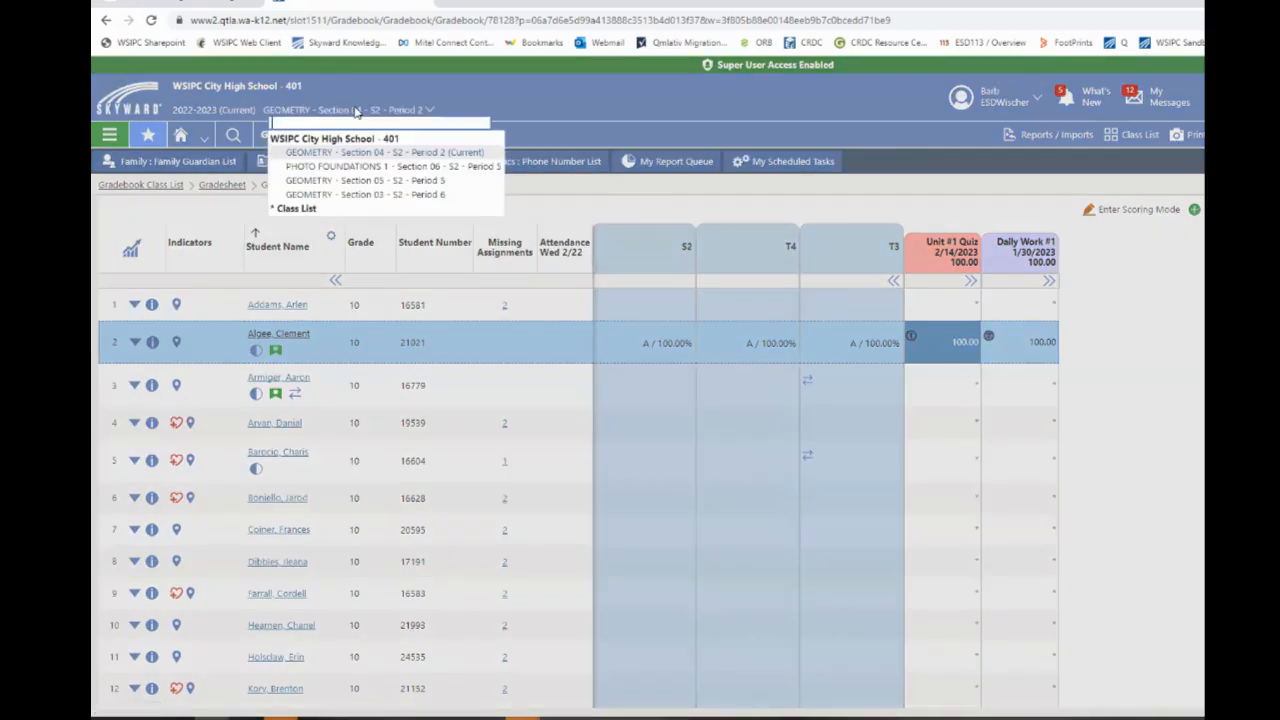
left_click(360, 195)
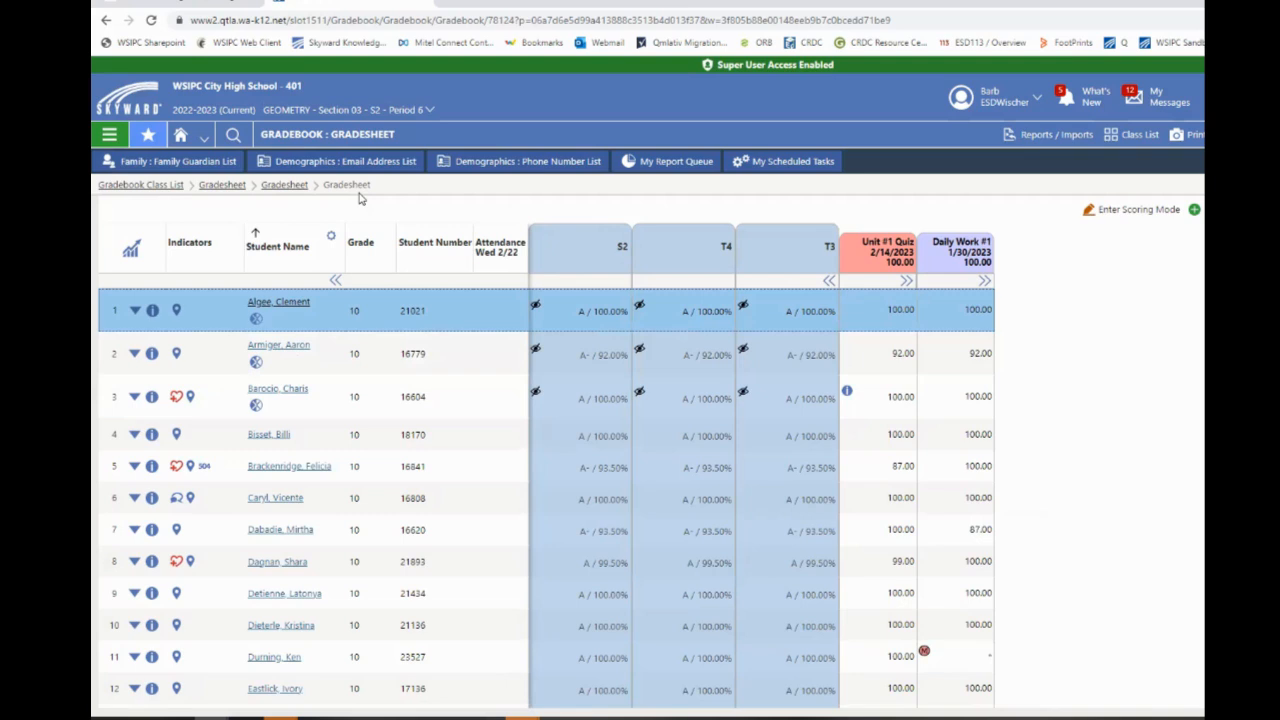
scroll(1176, 369, "down", 1)
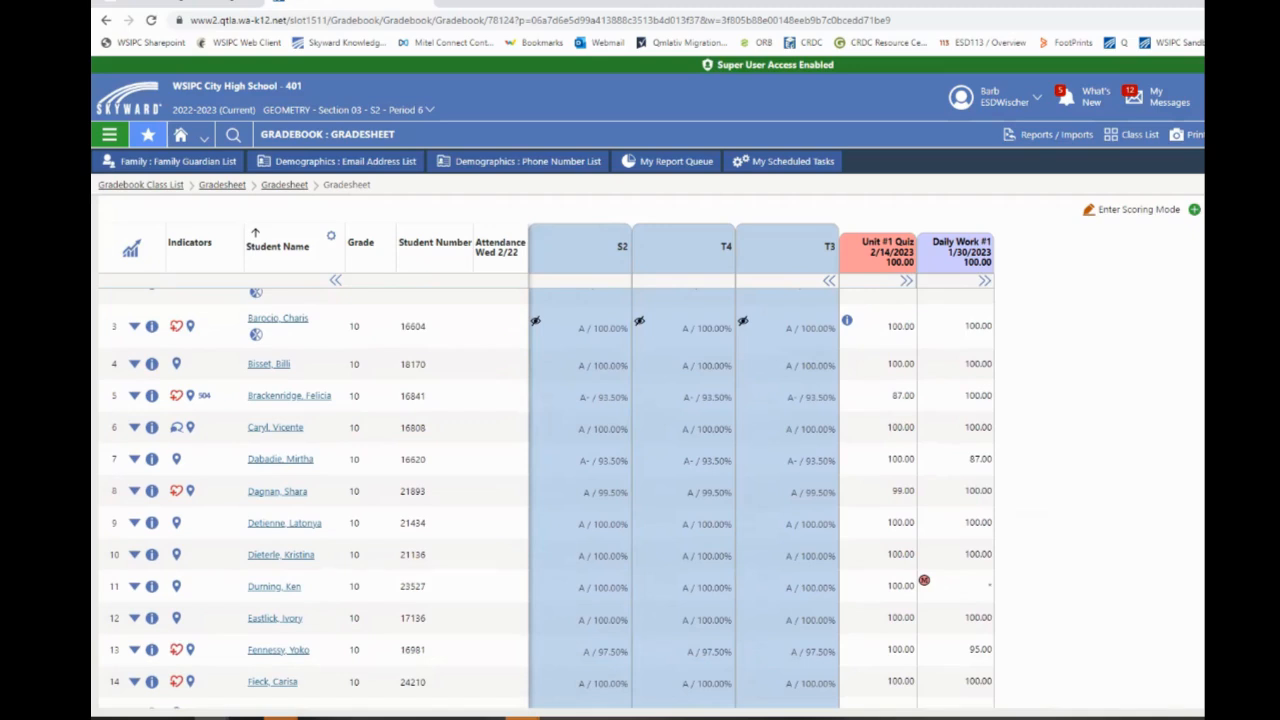
Start a new assignment named "Assessment #1" in the ASSE (Assessments) category with a max score of 100
left_click(1195, 209)
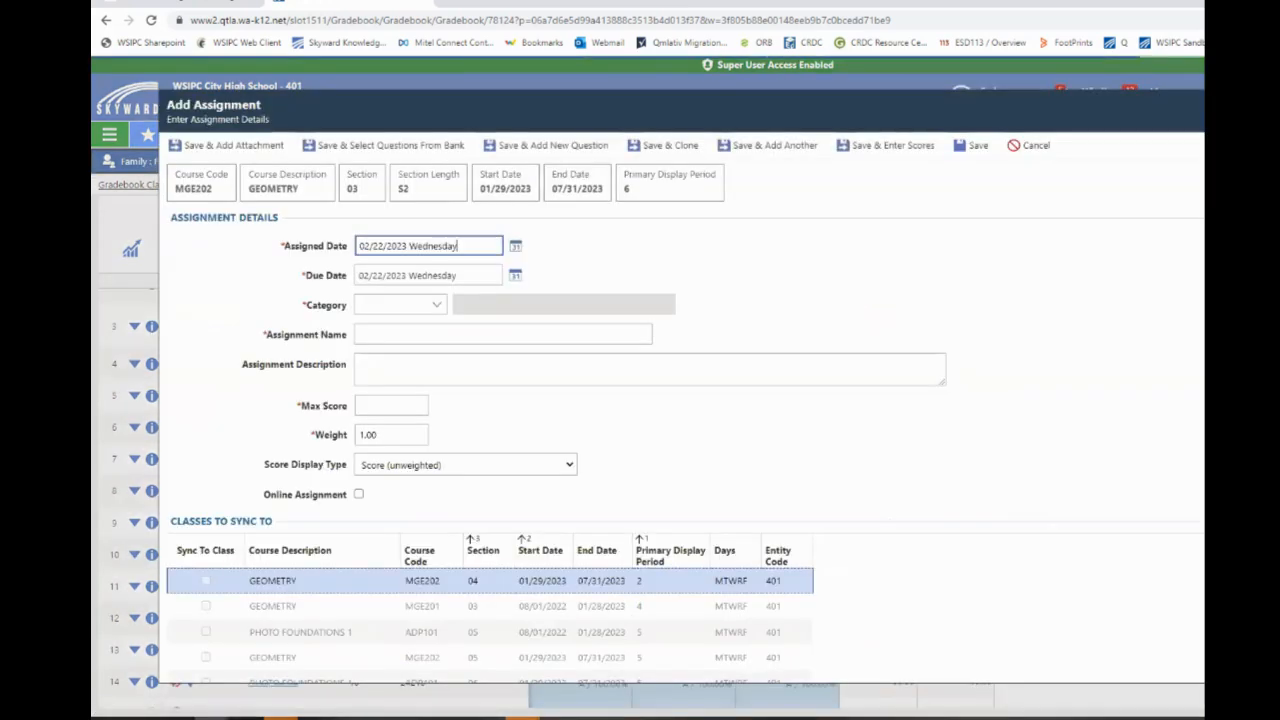
left_click(438, 307)
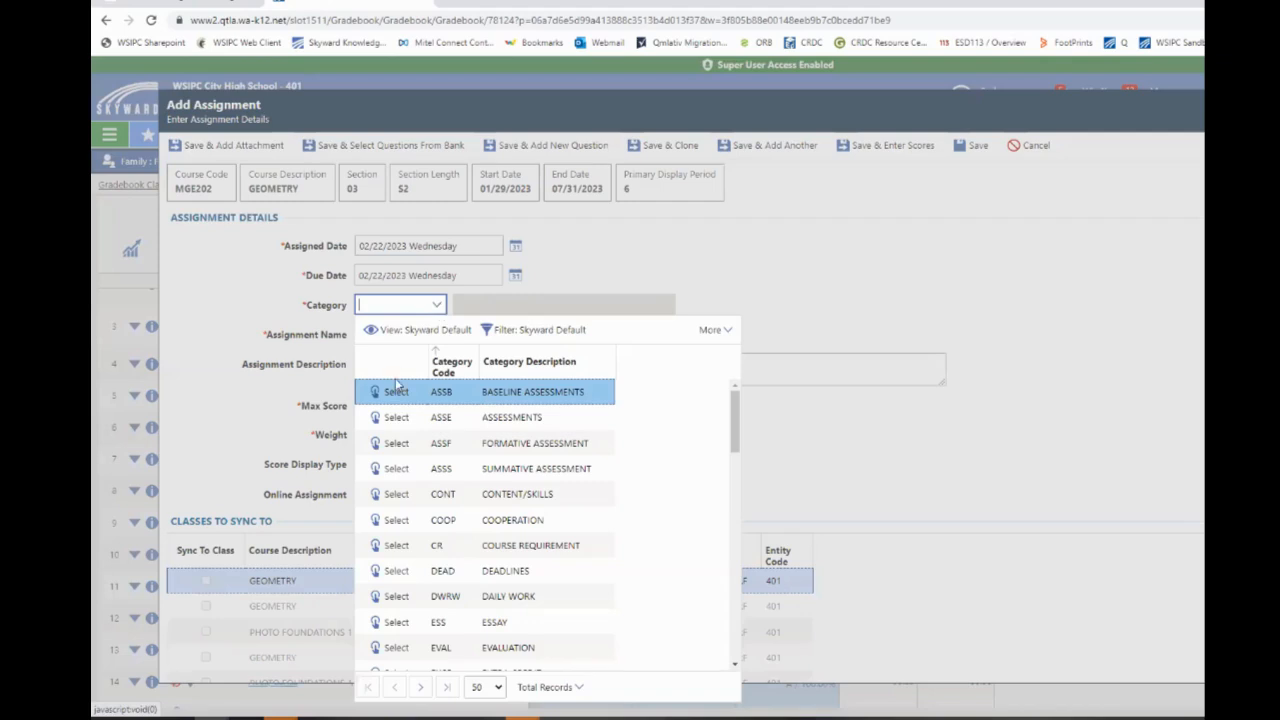
left_click(394, 417)
left_click(405, 333)
type("Asse")
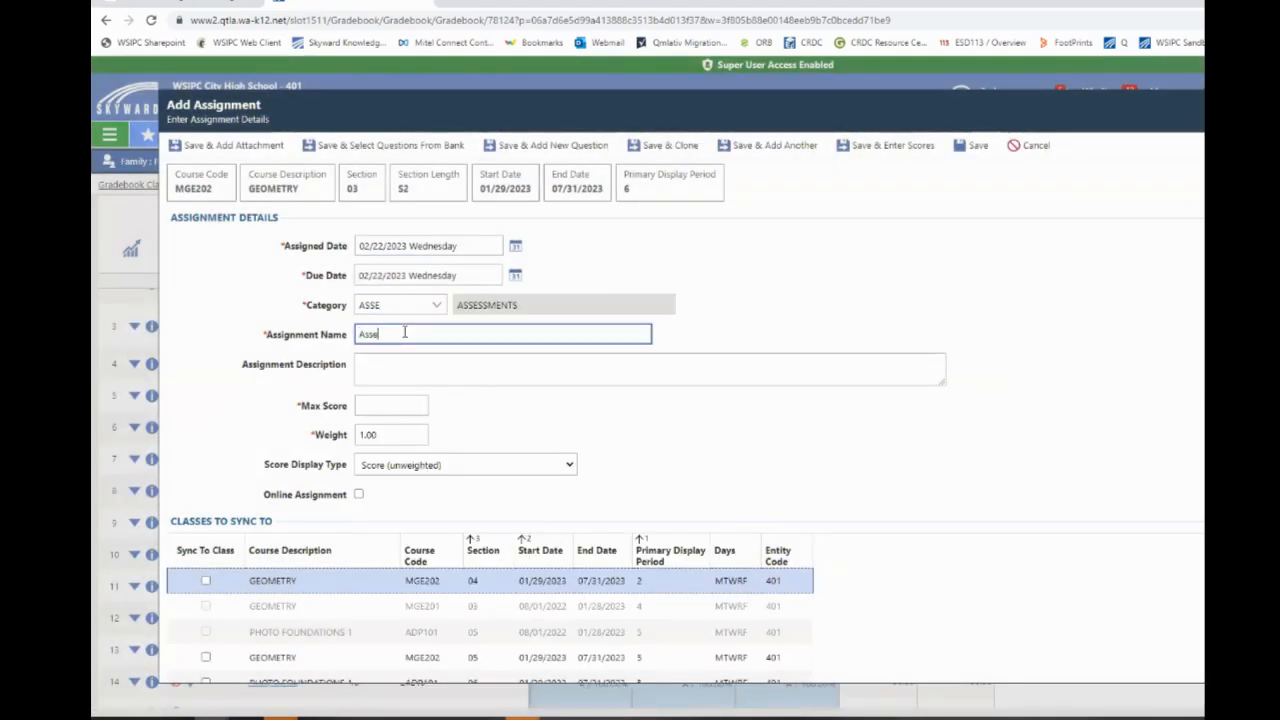
type("ssment #1")
left_click(379, 409)
type("100")
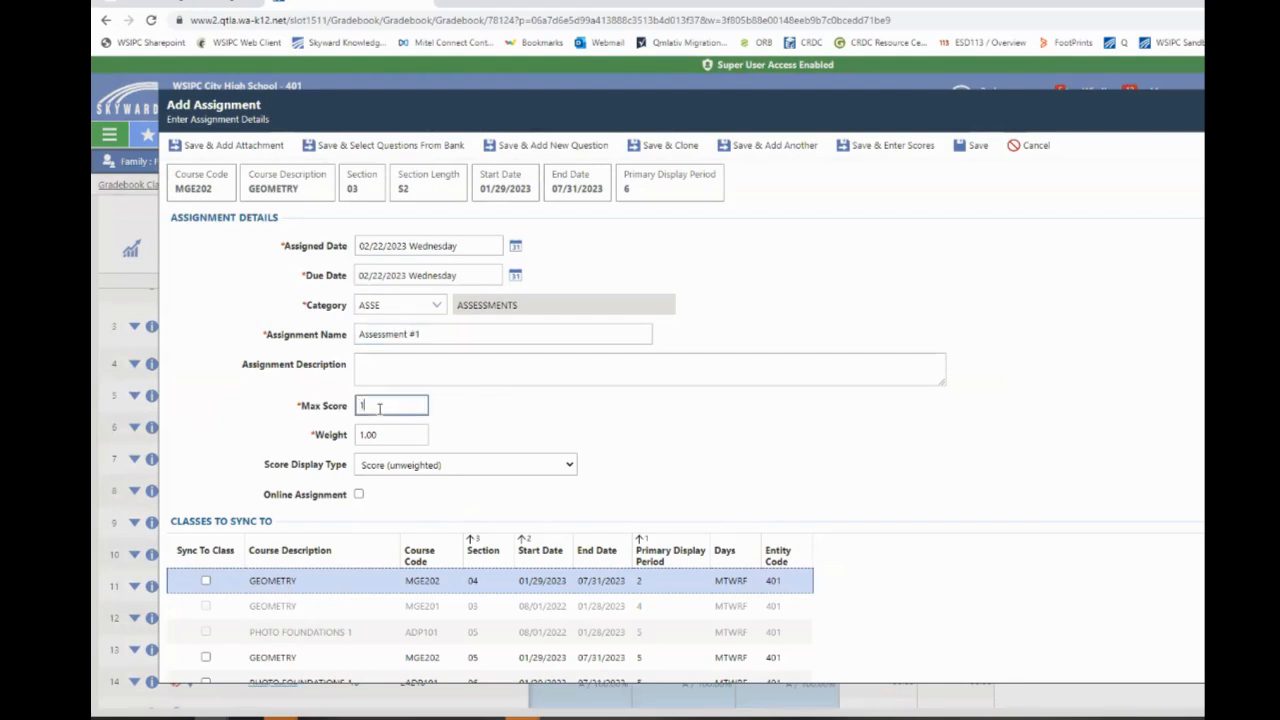
left_click(473, 416)
scroll(357, 456, "down", 1)
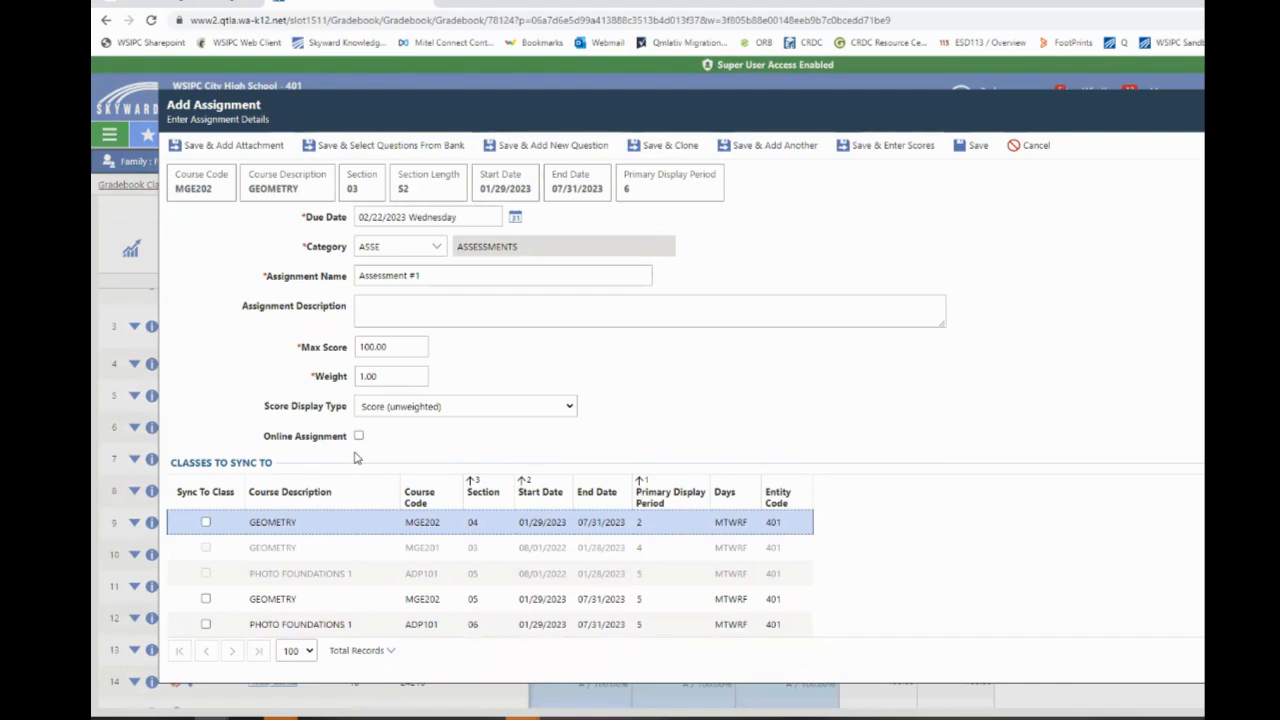
Sync the assignment to GEOMETRY MGE202 sections 04 and 05, and save it to go straight to score entry
left_click(206, 523)
left_click(205, 609)
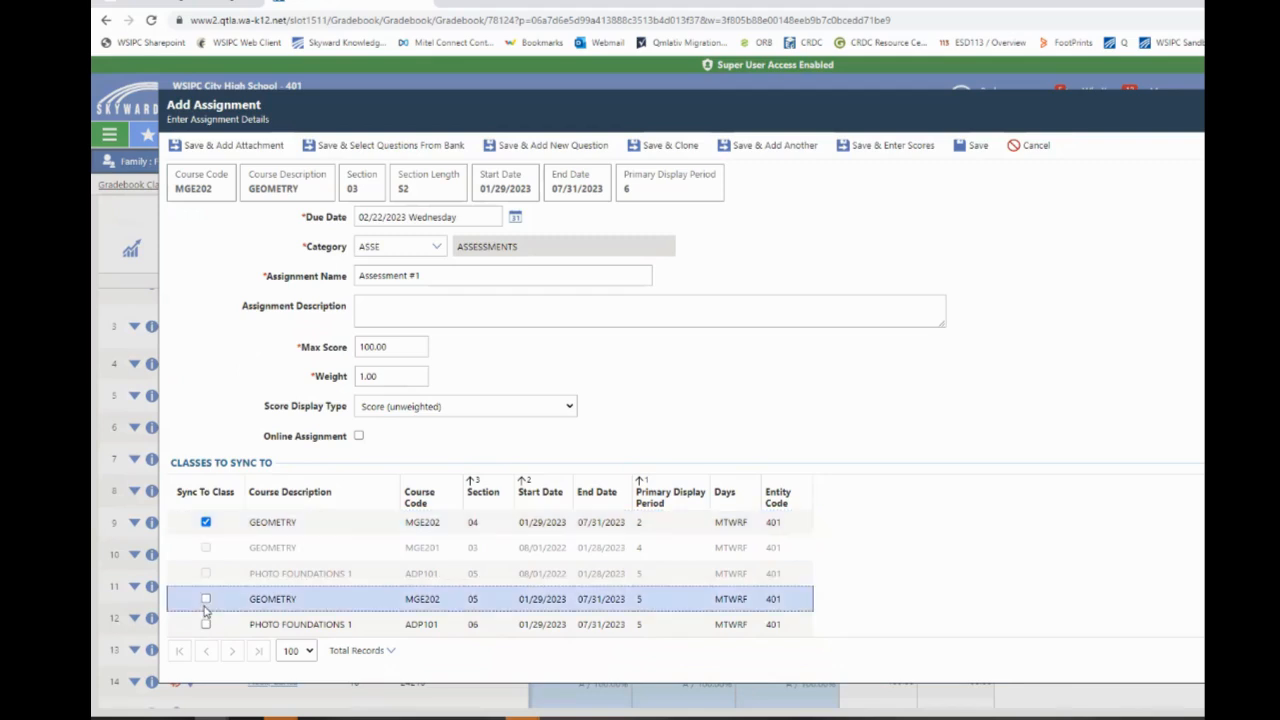
left_click(206, 600)
left_click(884, 149)
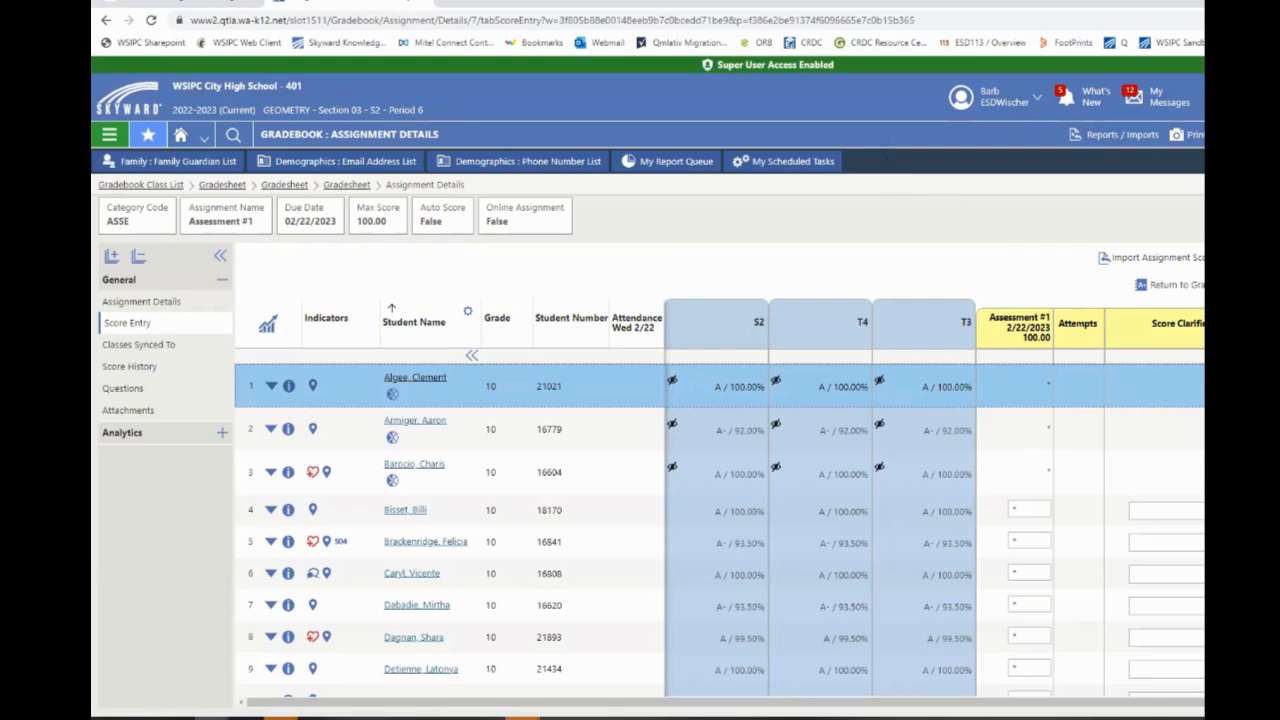
Enter Assessment #1 scores of 100 for the student in row 4 and 57 for the student in row 5
left_click_drag(1153, 703, 1255, 703)
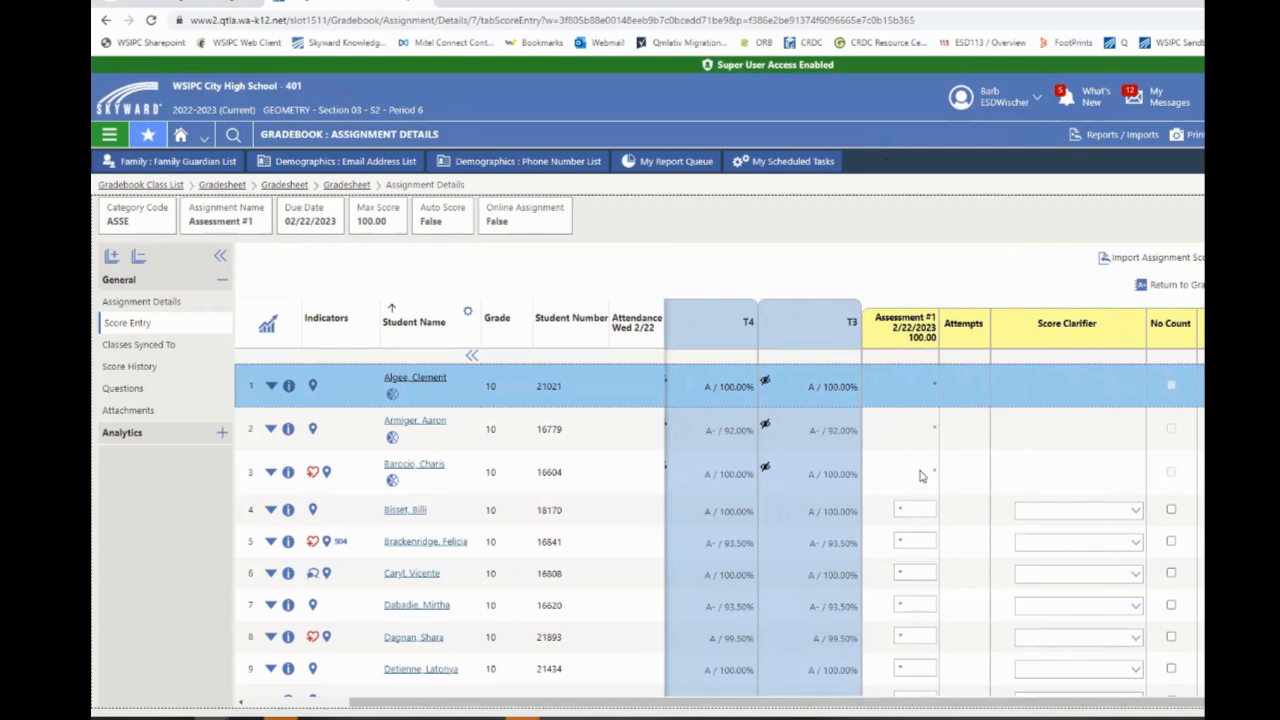
left_click(903, 510)
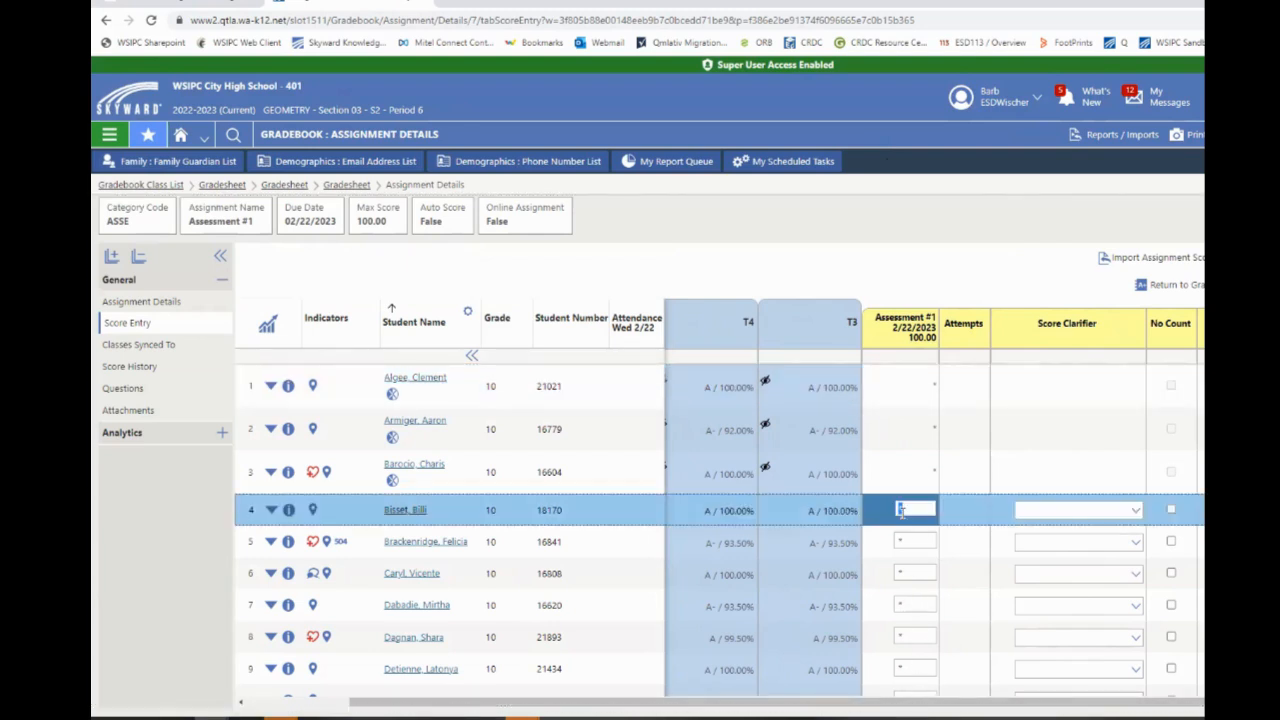
type("100")
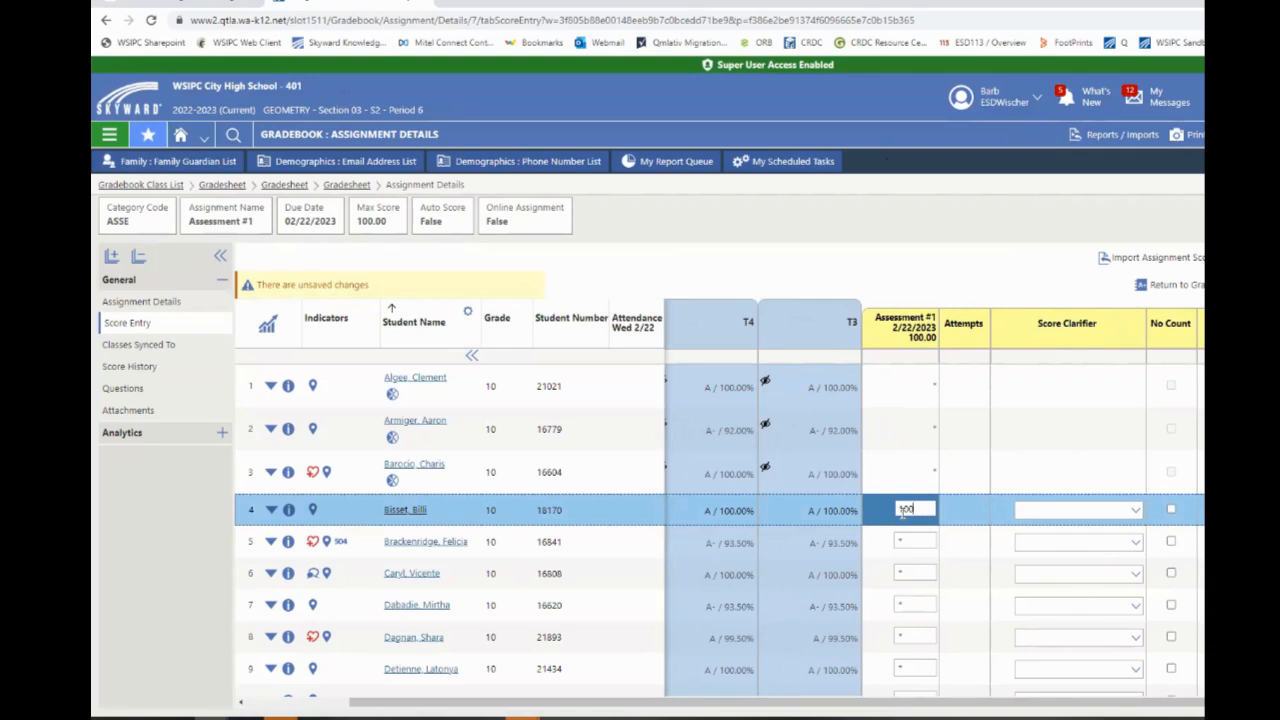
key("Return")
type("57")
key("Return")
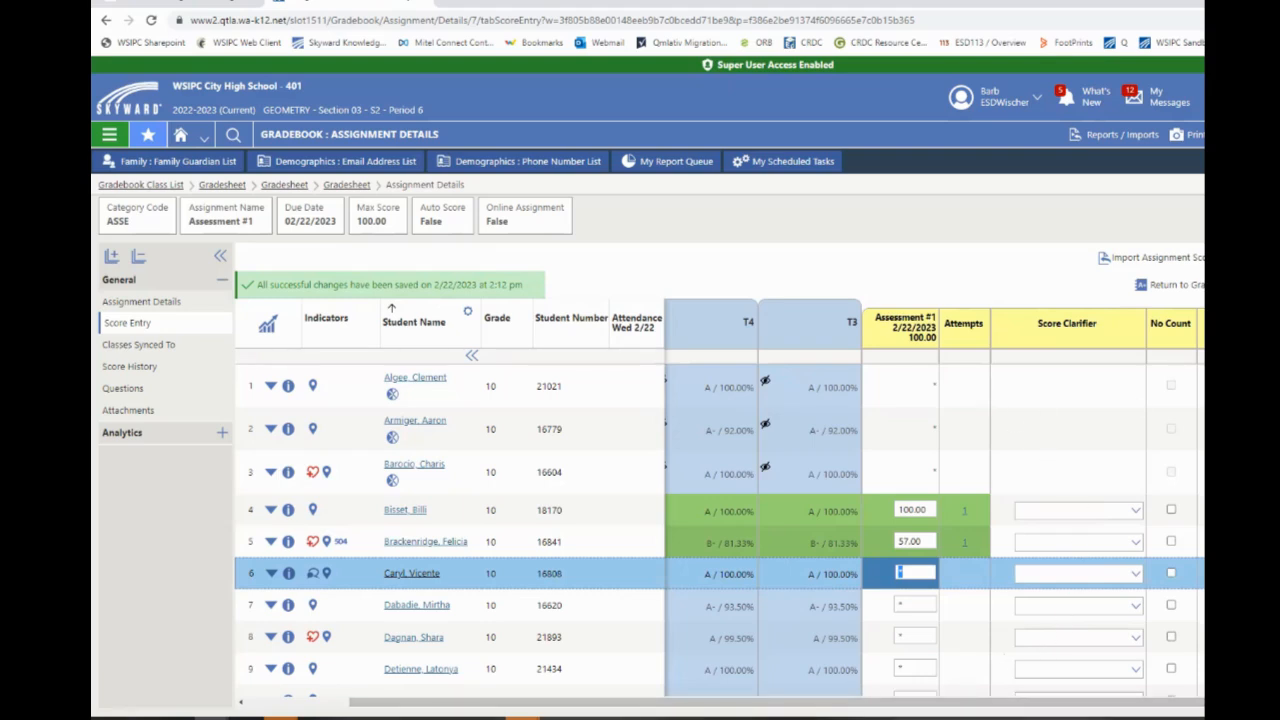
Assign the LT (Late) score clarifier to the row 5 student's Assessment #1 score
left_click(1138, 543)
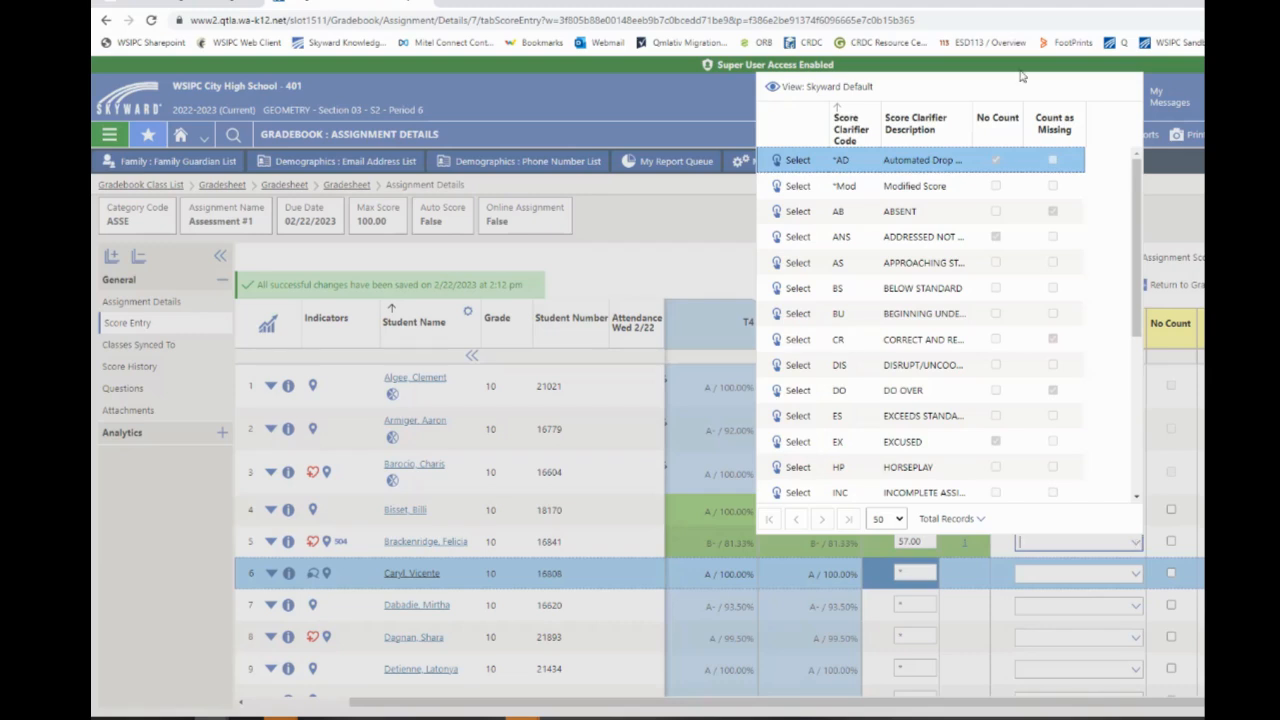
scroll(950, 300, "down", 3)
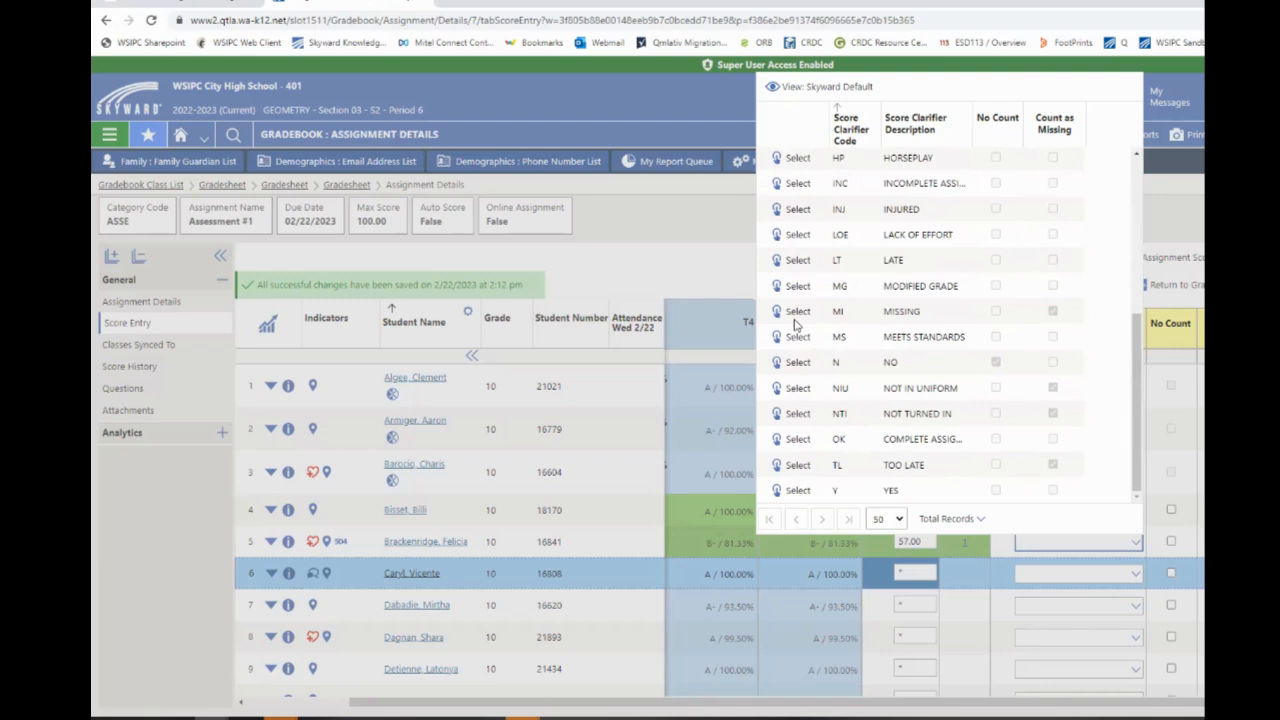
left_click(795, 260)
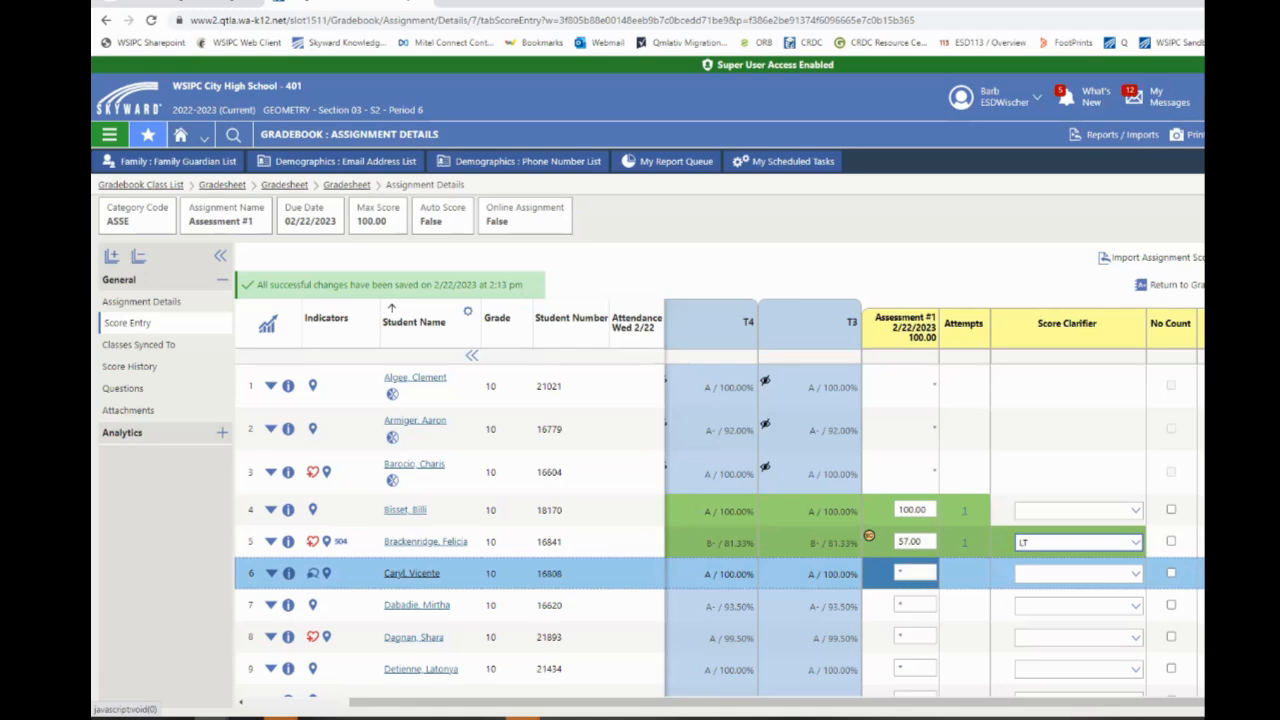
Add the comment "this is a new comment" to the row 5 student's score and check the saved comment entries
left_click(964, 542)
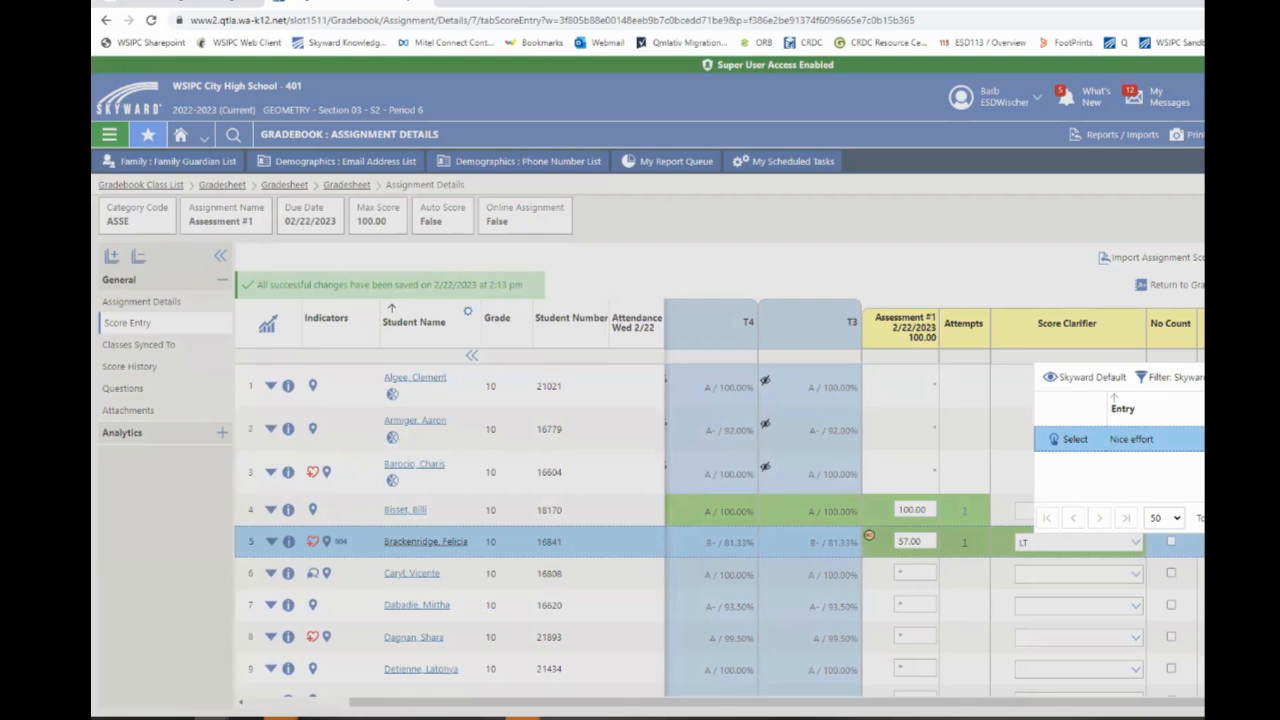
key("Escape")
left_click(1200, 541)
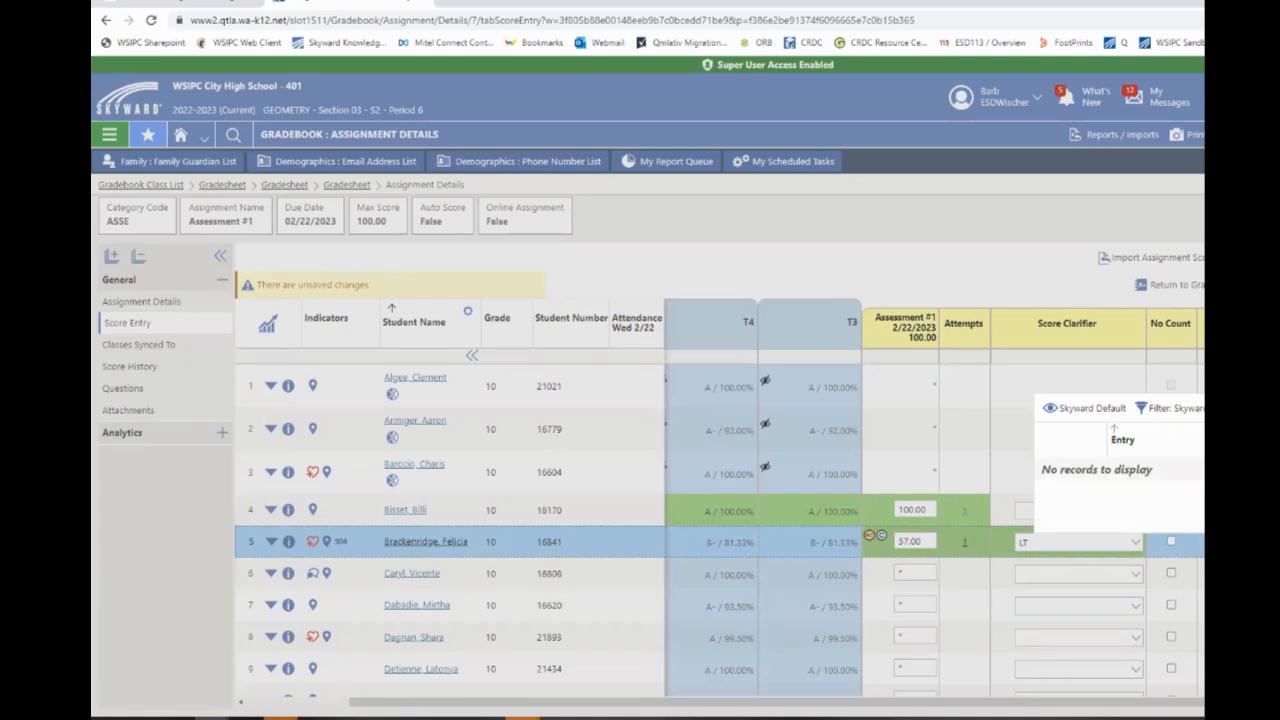
key("Escape")
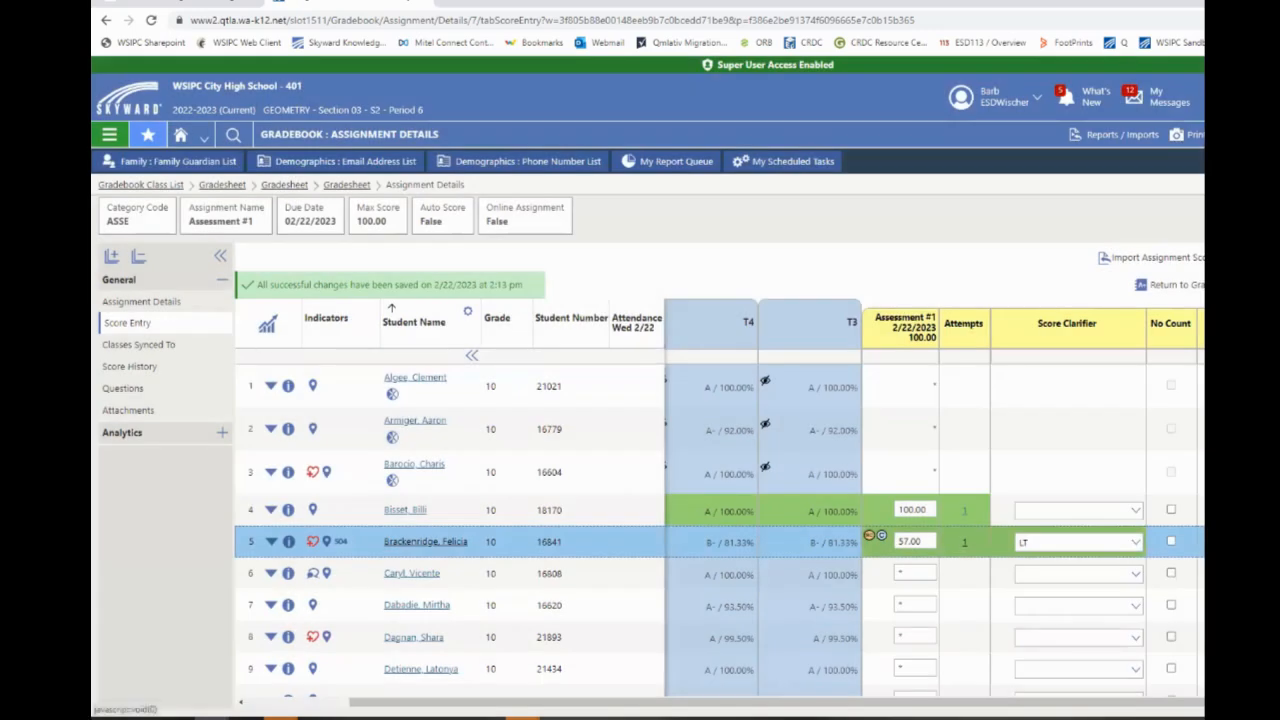
left_click(1240, 541)
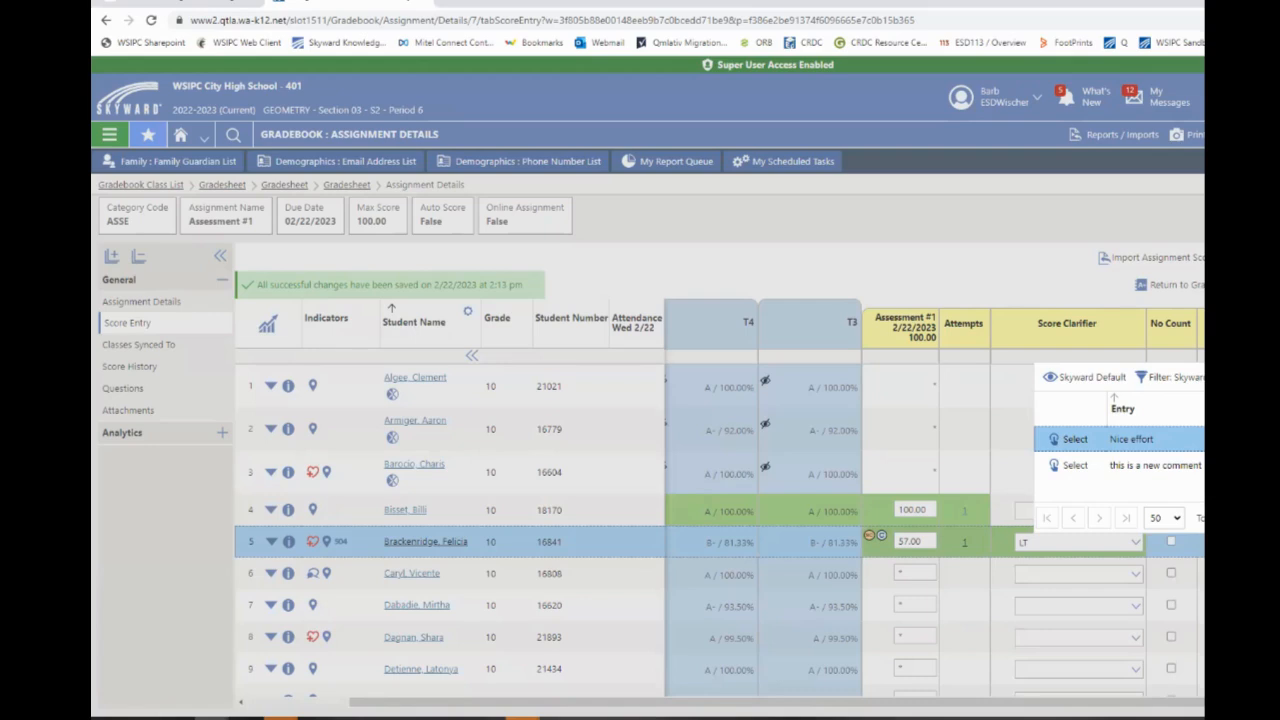
left_click(1076, 268)
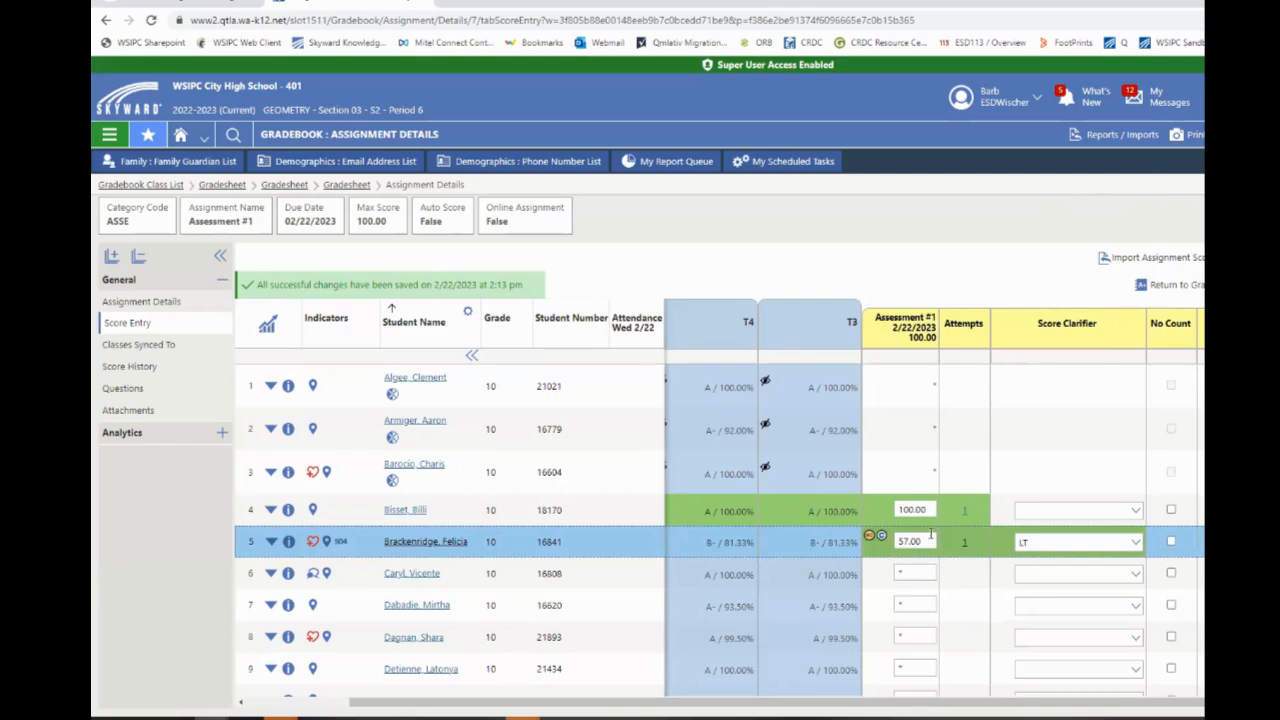
Return to the gradesheet and review the Mass Score options for Assessment #1, closing them without saving
left_click(1175, 289)
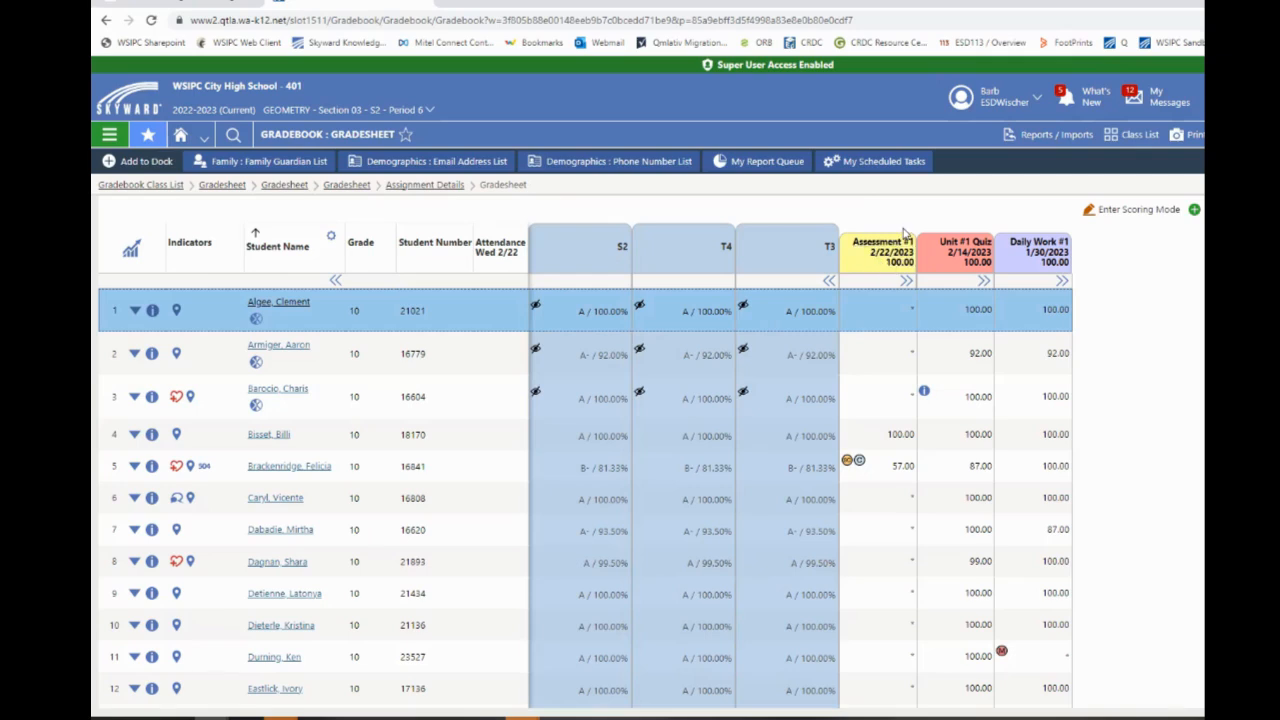
left_click(880, 256)
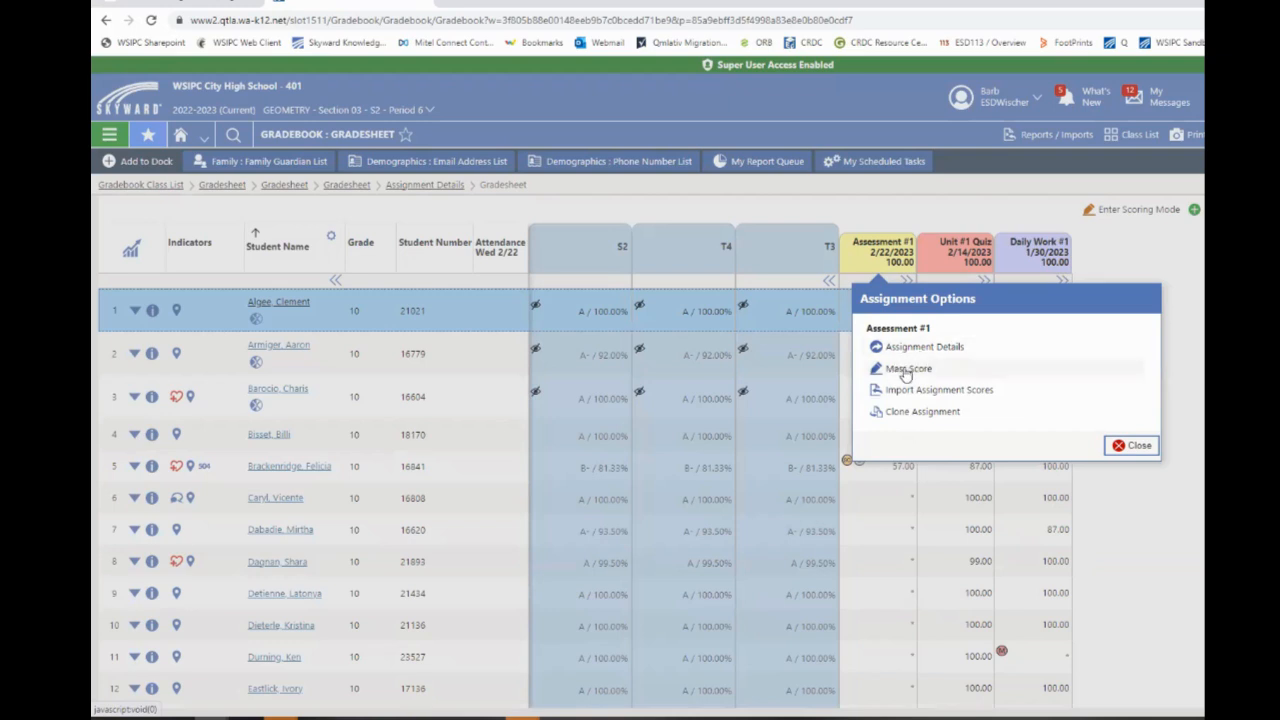
left_click(906, 372)
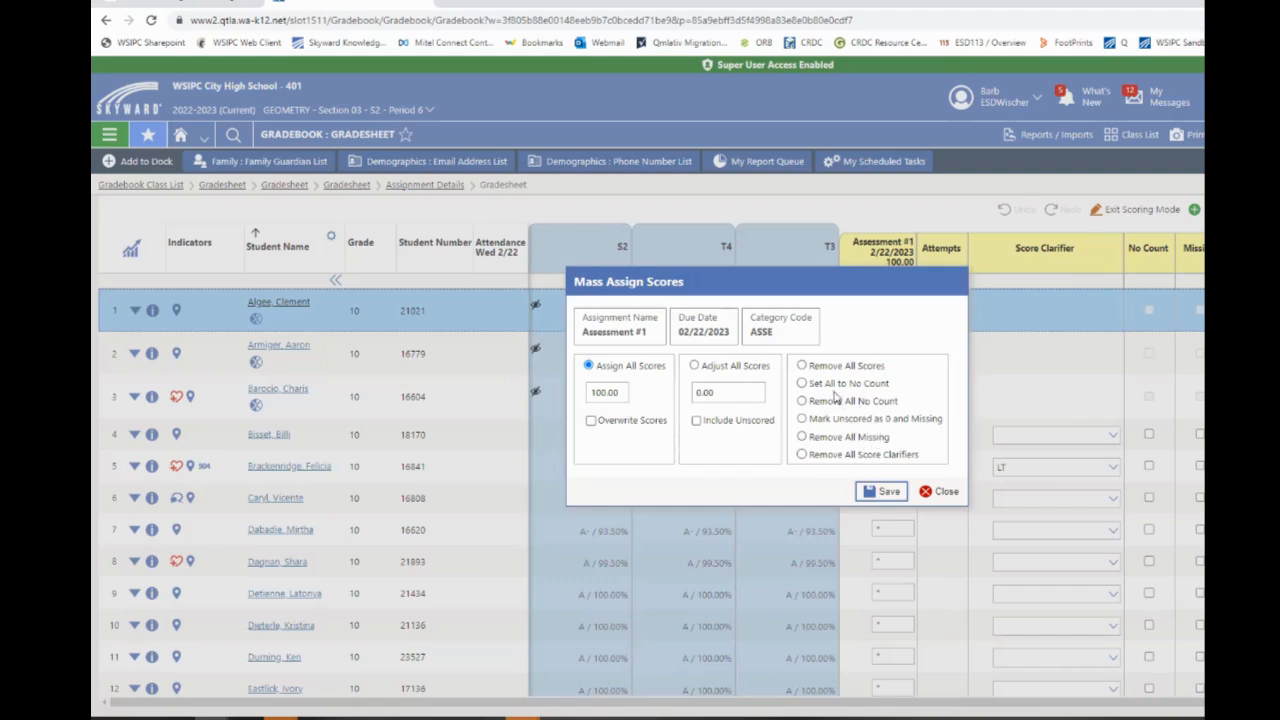
left_click(941, 490)
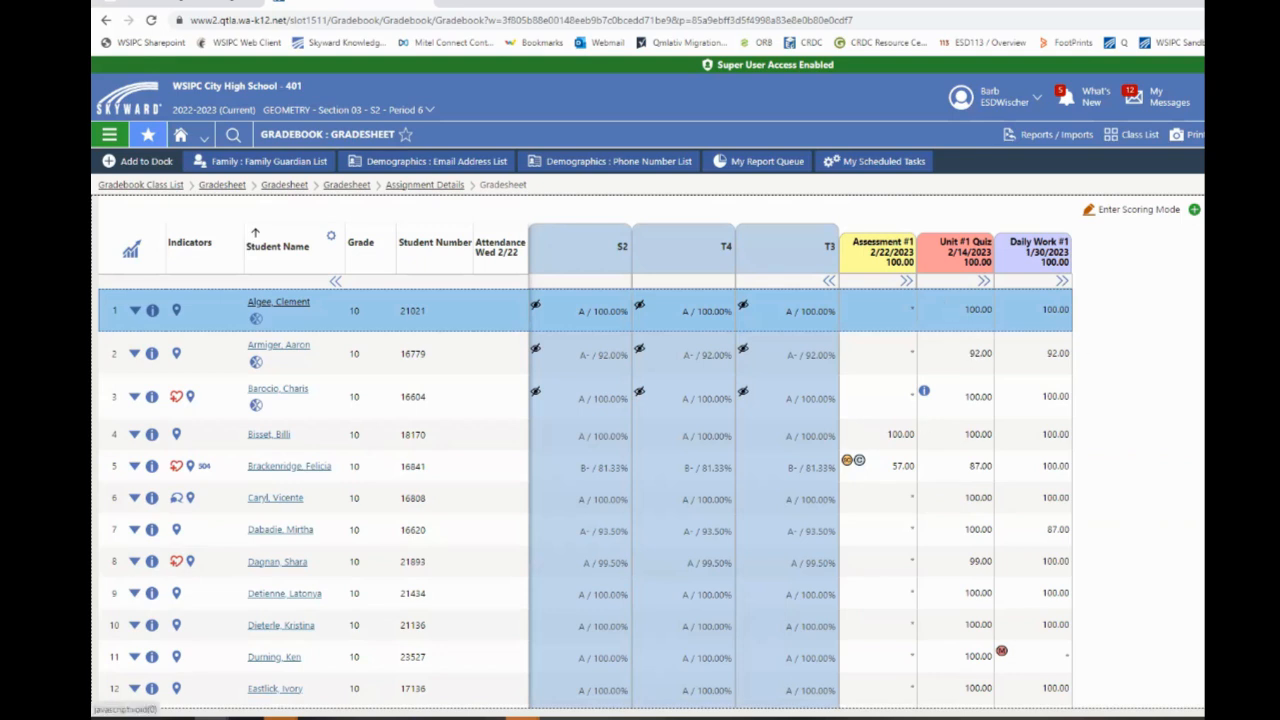
Open the gradesheet settings, review the Gradesheet Display options and expand the Calculation Settings group
left_click(1196, 210)
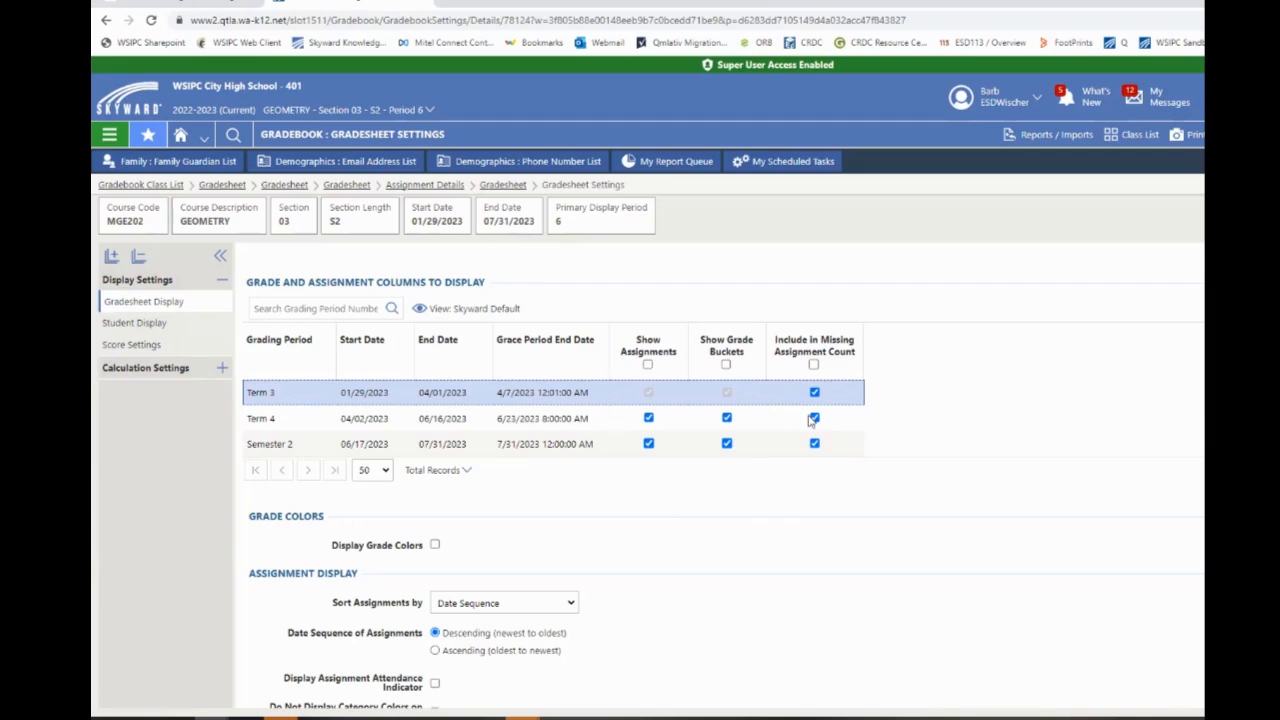
scroll(615, 502, "down", 1)
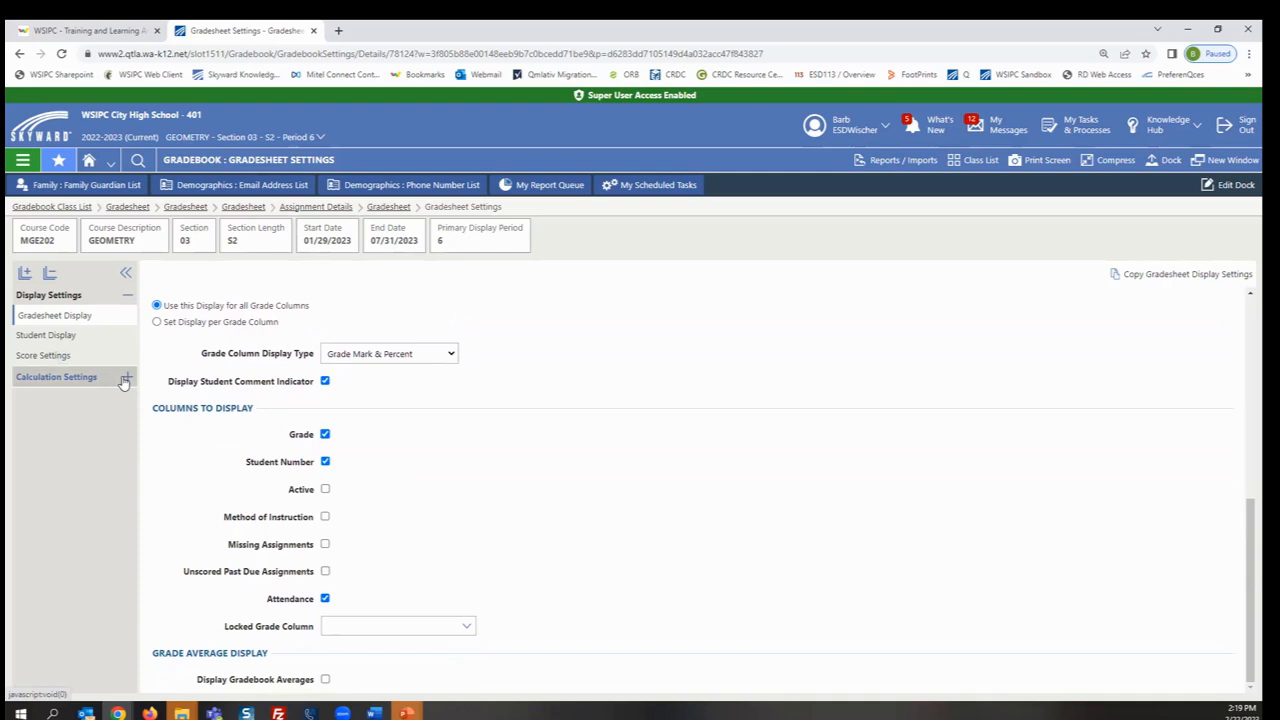
left_click(125, 380)
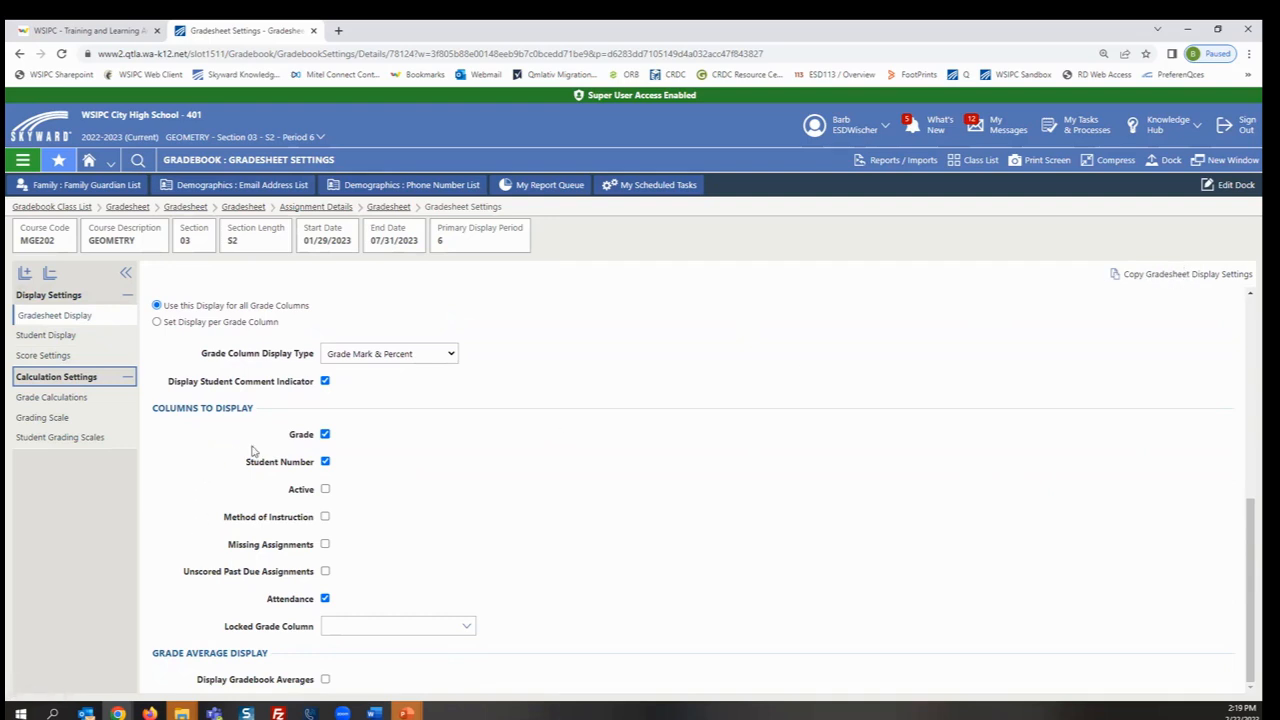
scroll(370, 410, "up", 3)
scroll(381, 390, "down", 1)
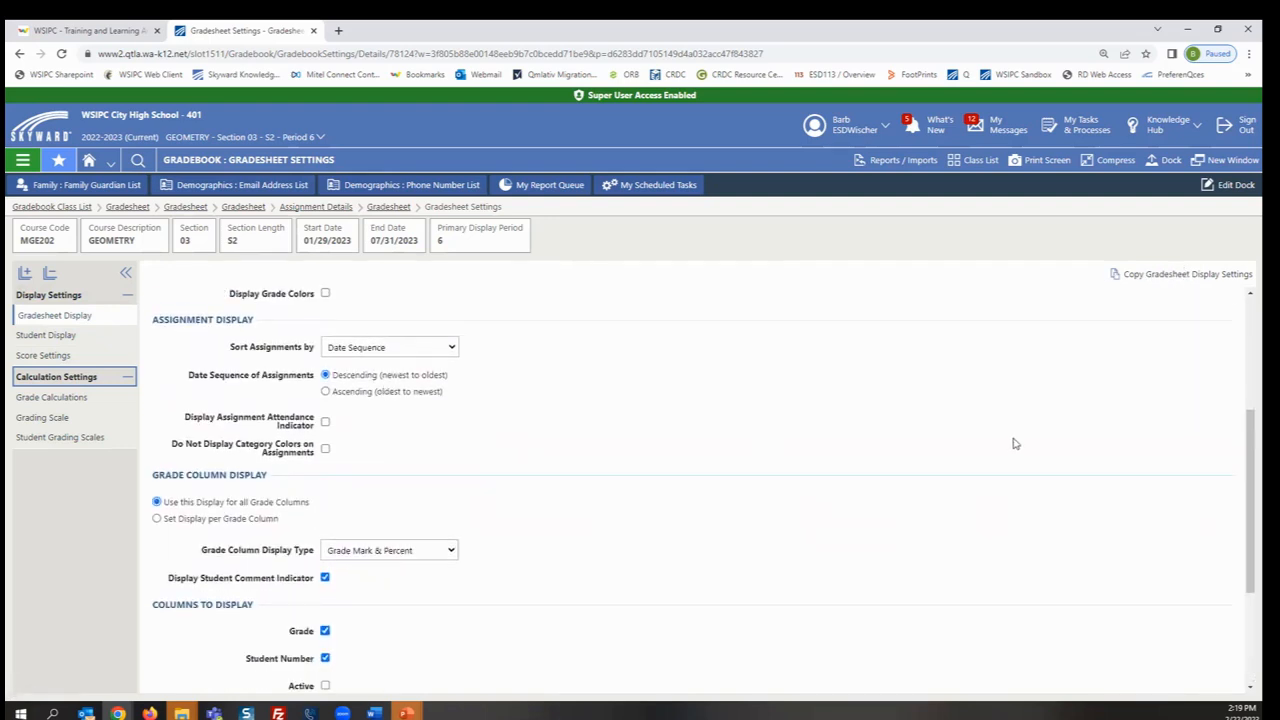
Set up copying the GEOMETRY MGE202 / 03 gradesheet display settings to all five other listed sections, and cancel before running the process
left_click(1165, 276)
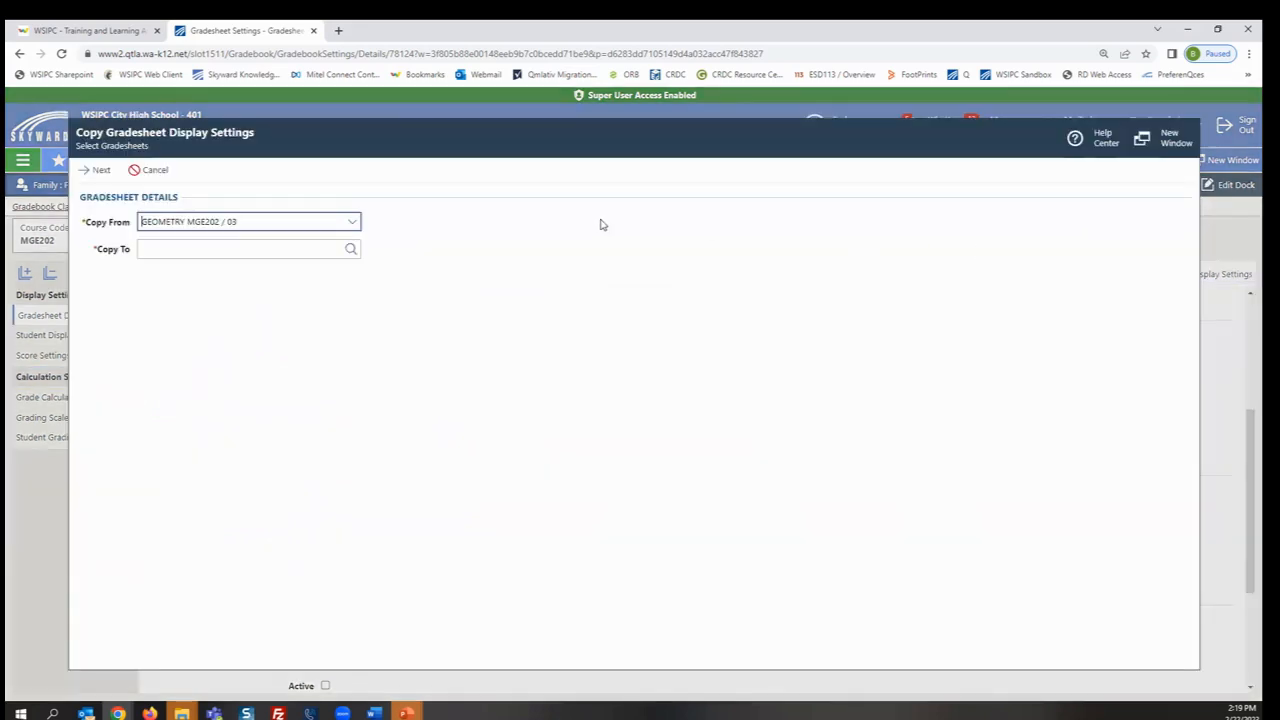
left_click(348, 250)
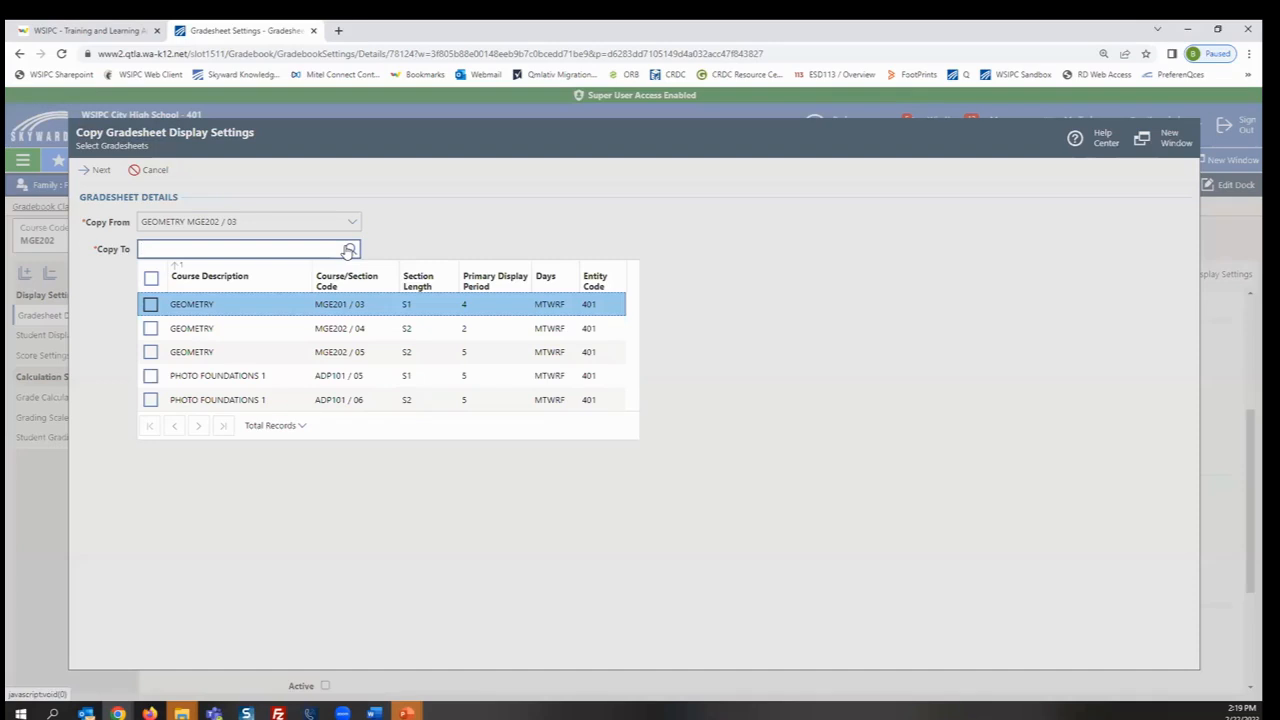
left_click(150, 328)
left_click(150, 352)
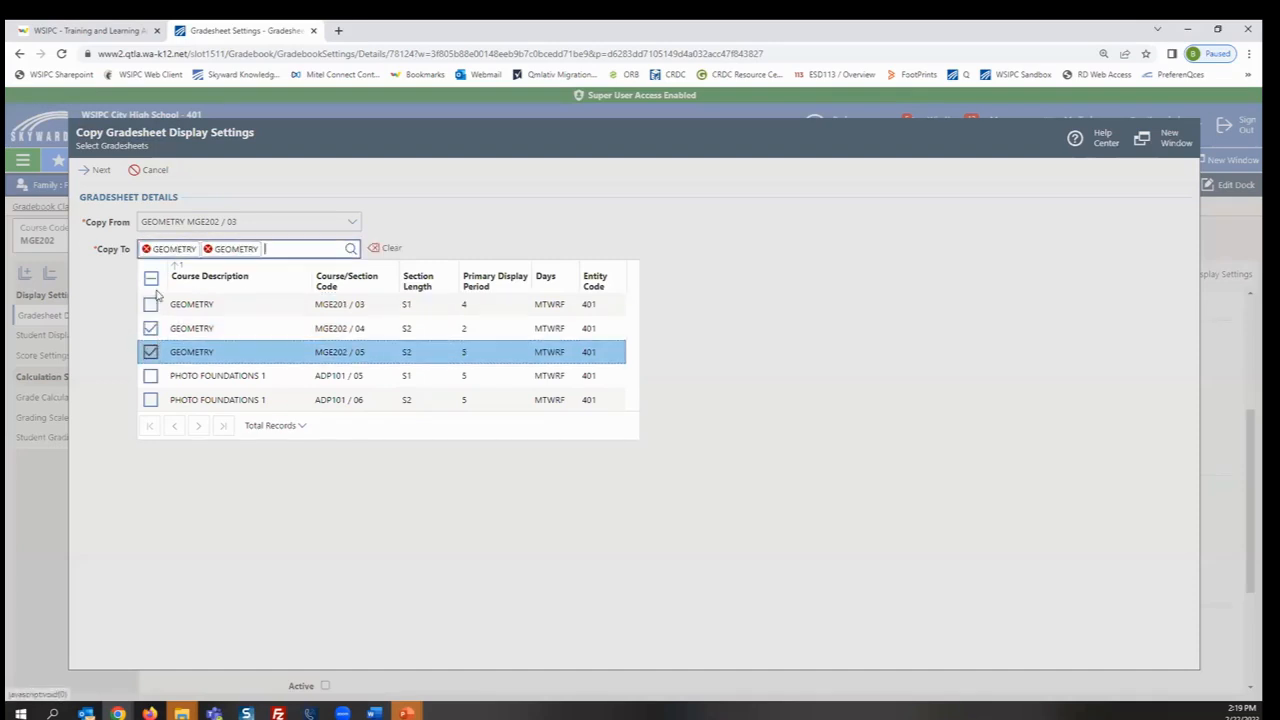
left_click(150, 304)
left_click(150, 376)
left_click(151, 416)
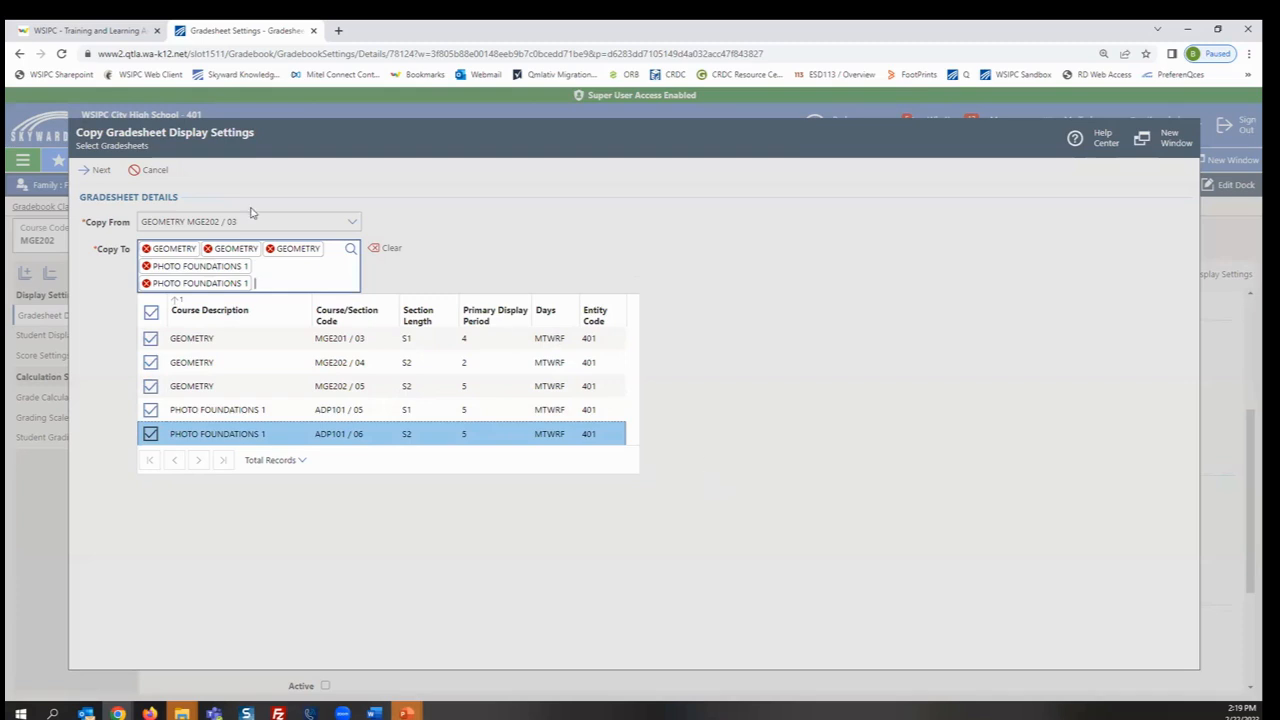
left_click(157, 170)
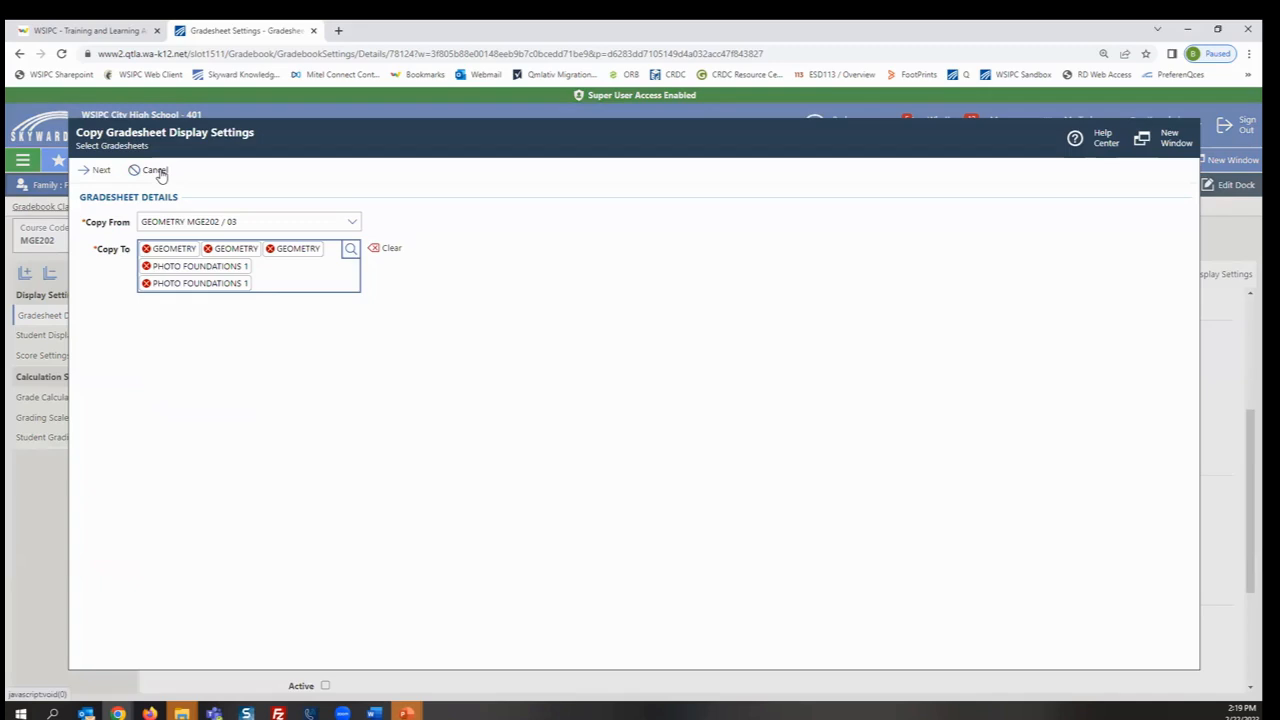
left_click(99, 170)
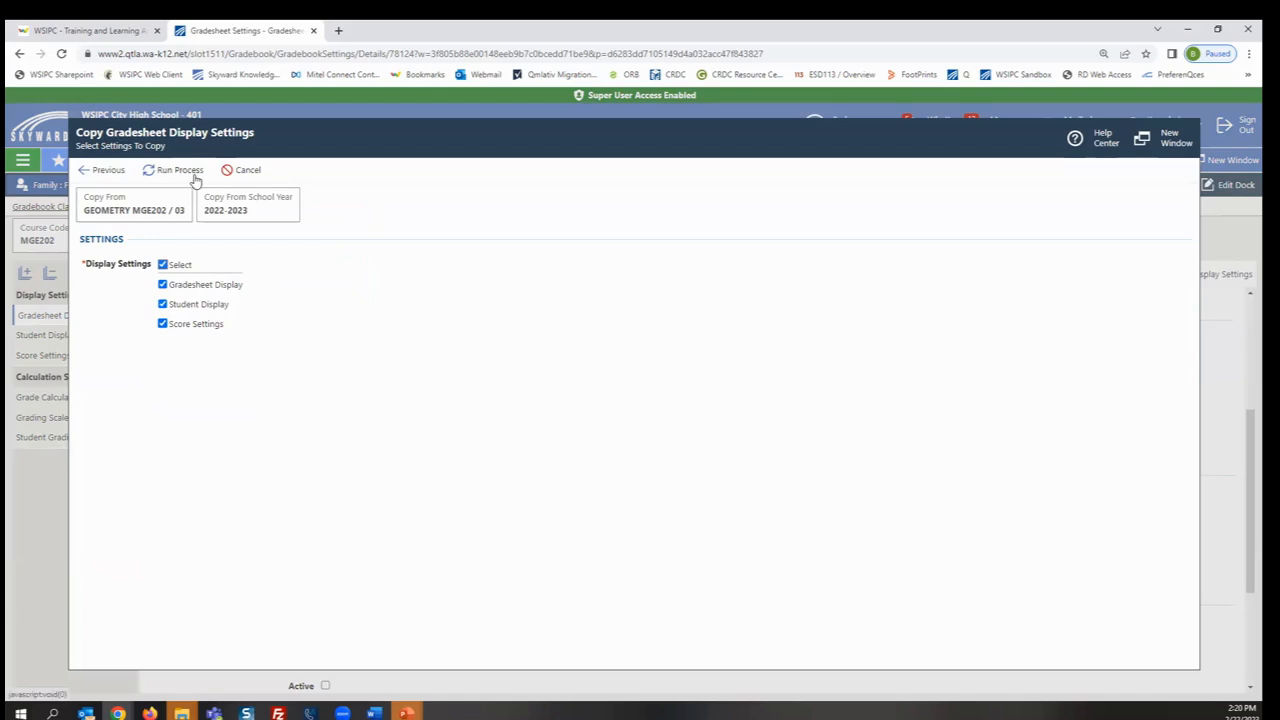
left_click(247, 171)
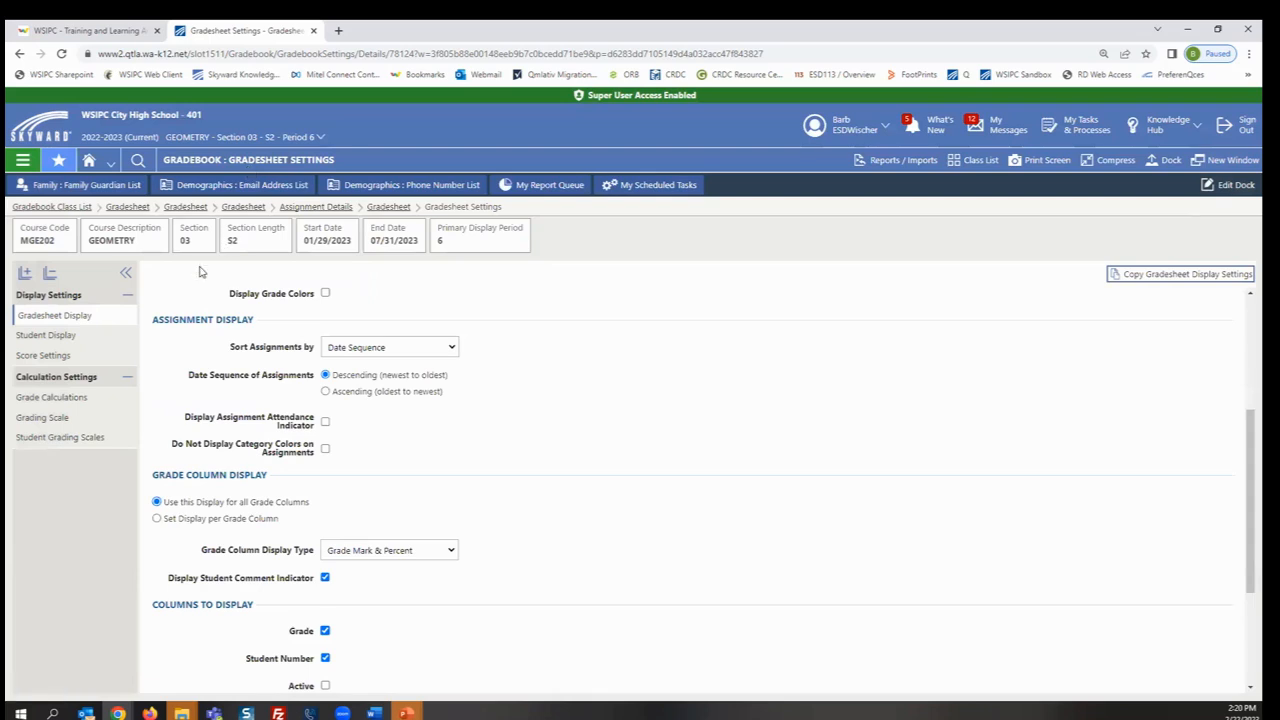
Review the Grade Calculations settings, examining the calculation type options and included categories for the T3 grade column
left_click(60, 403)
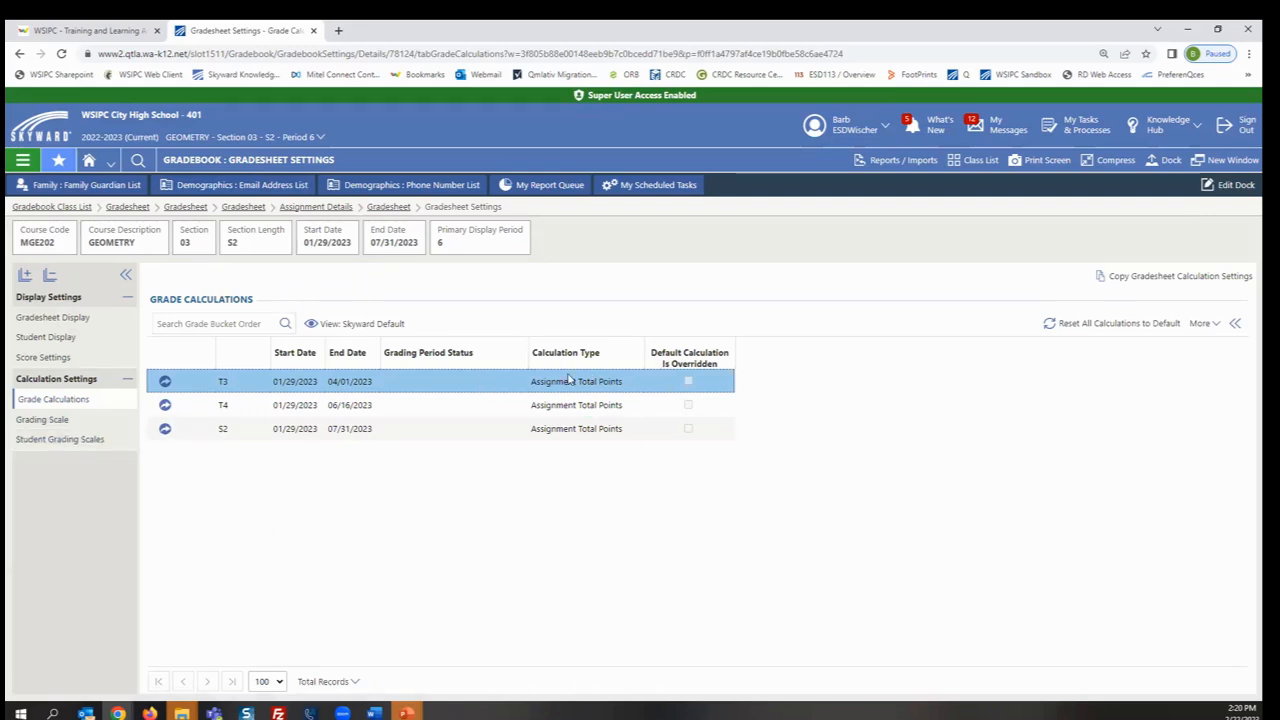
left_click(1233, 324)
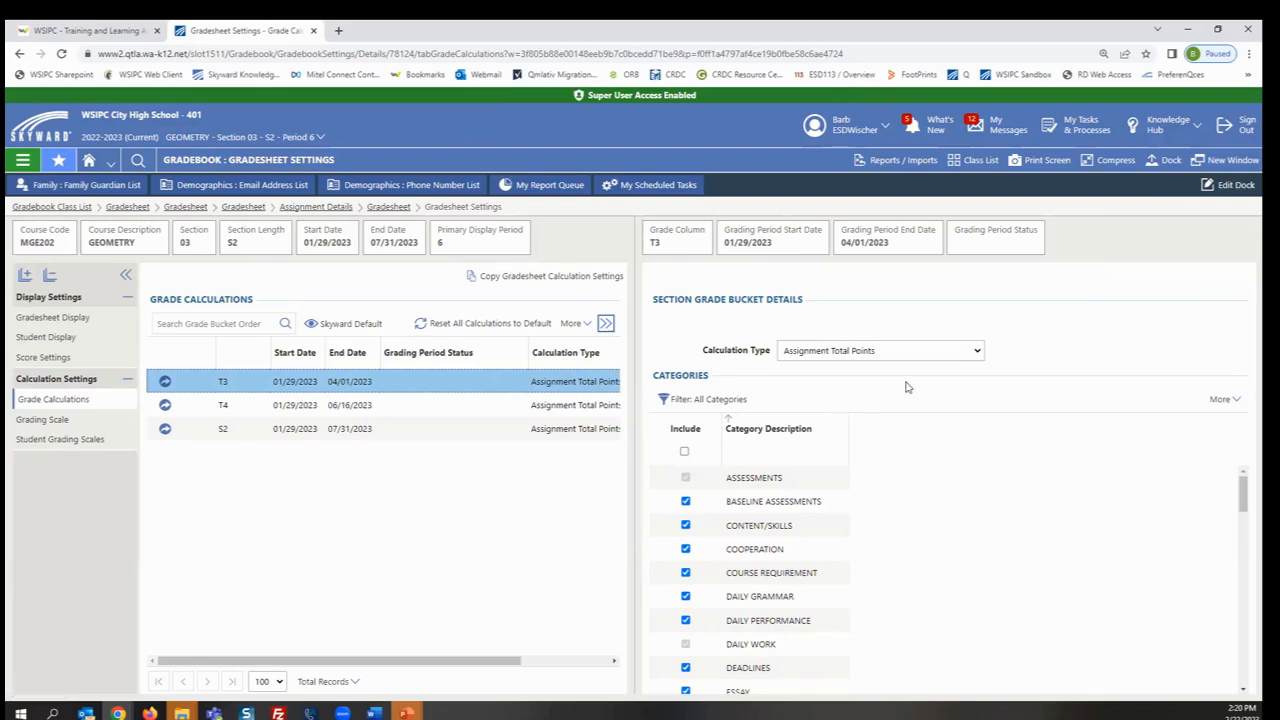
left_click(978, 353)
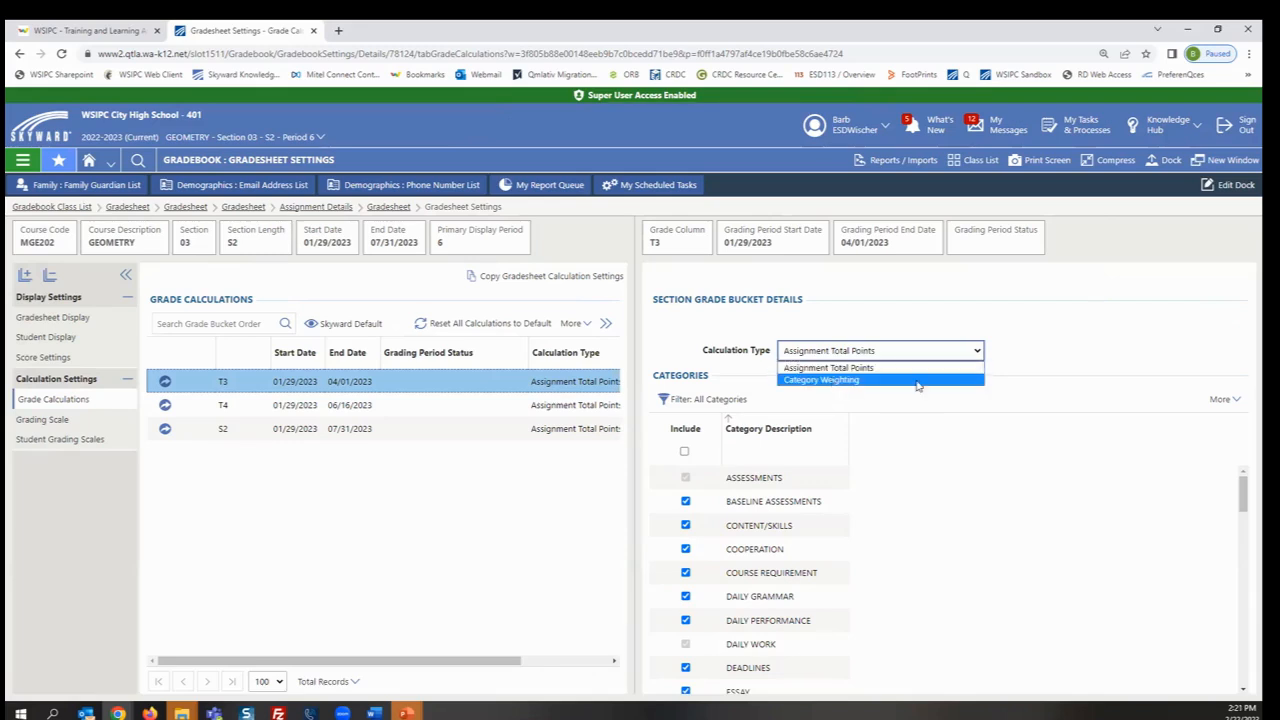
left_click(1050, 352)
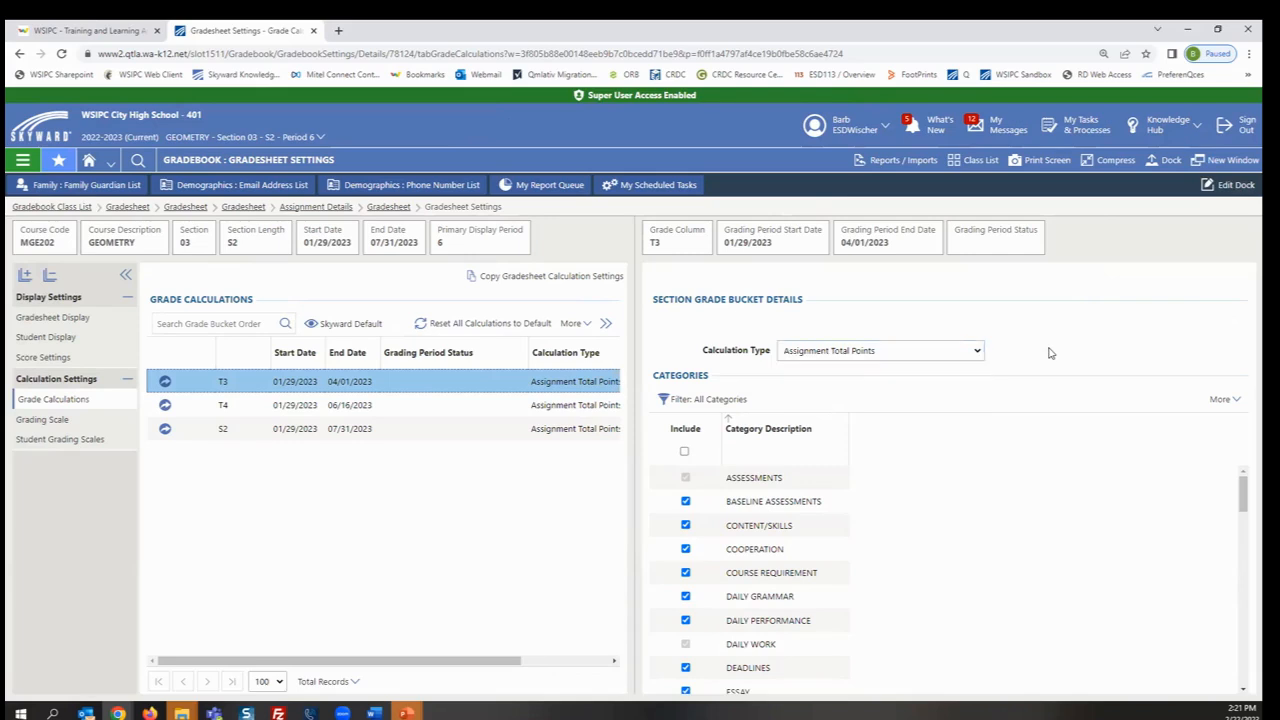
scroll(866, 531, "down", 10)
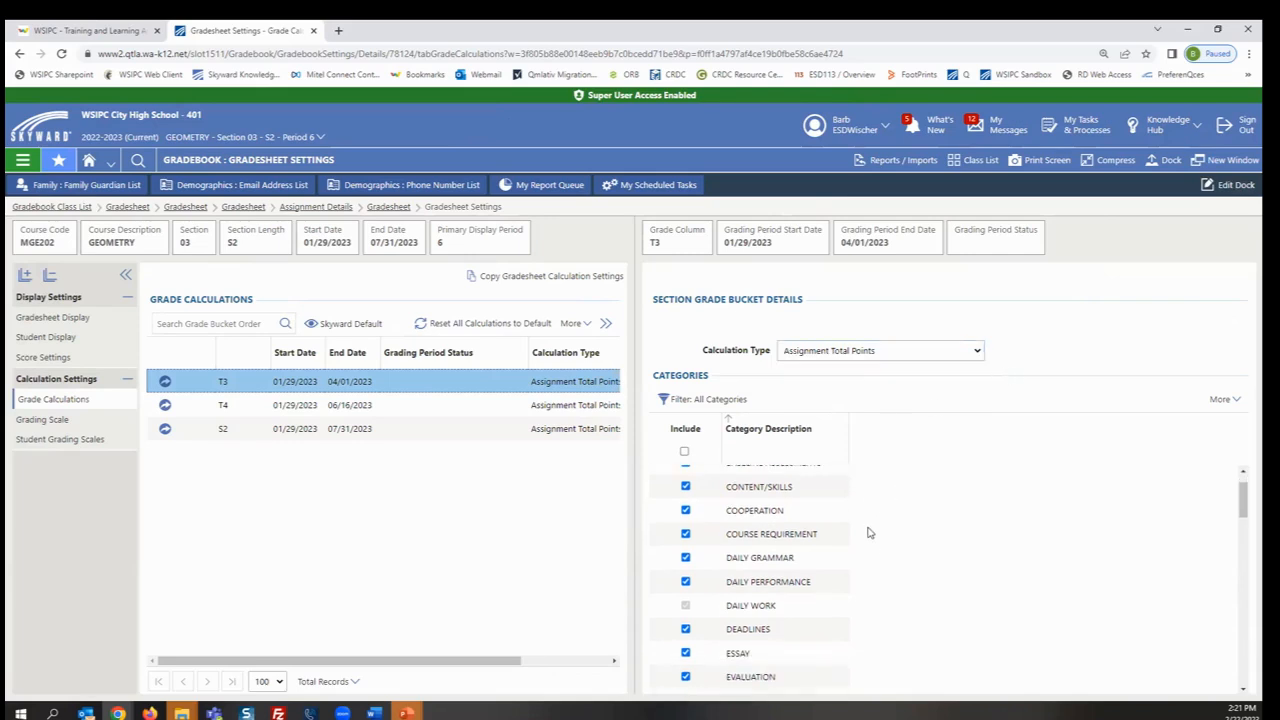
scroll(868, 532, "down", 3)
scroll(868, 532, "up", 10)
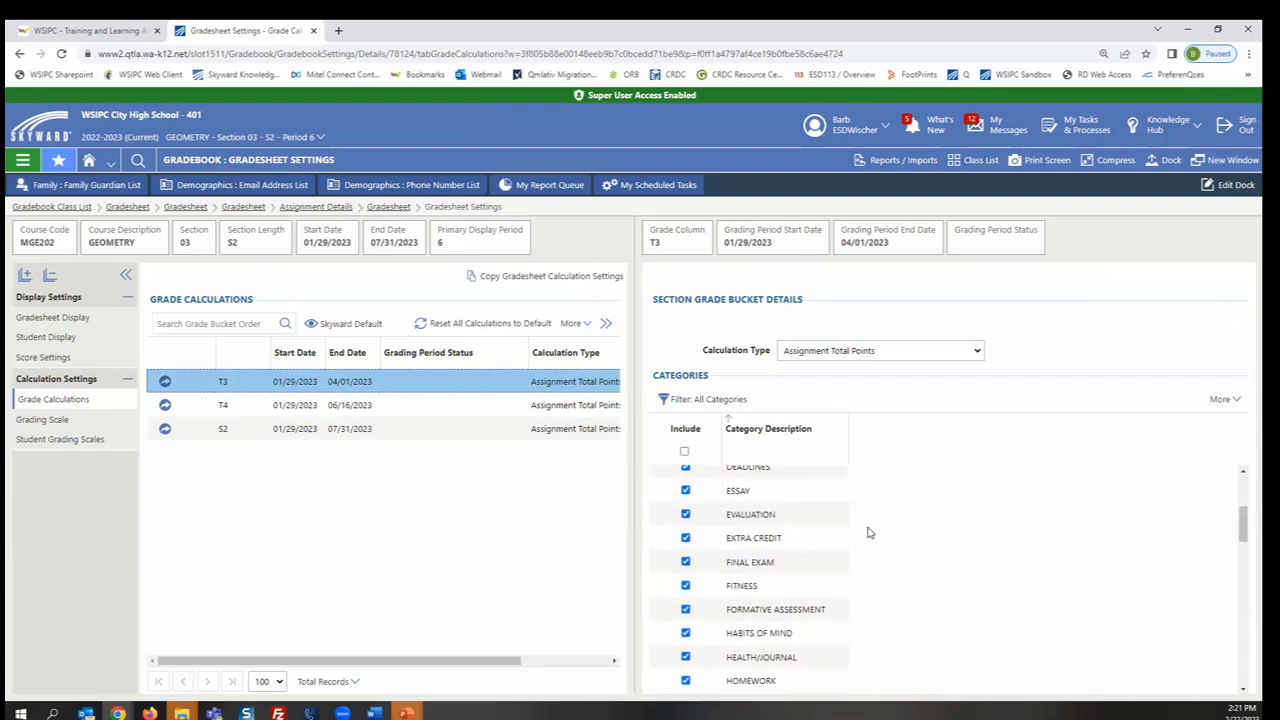
scroll(868, 532, "up", 3)
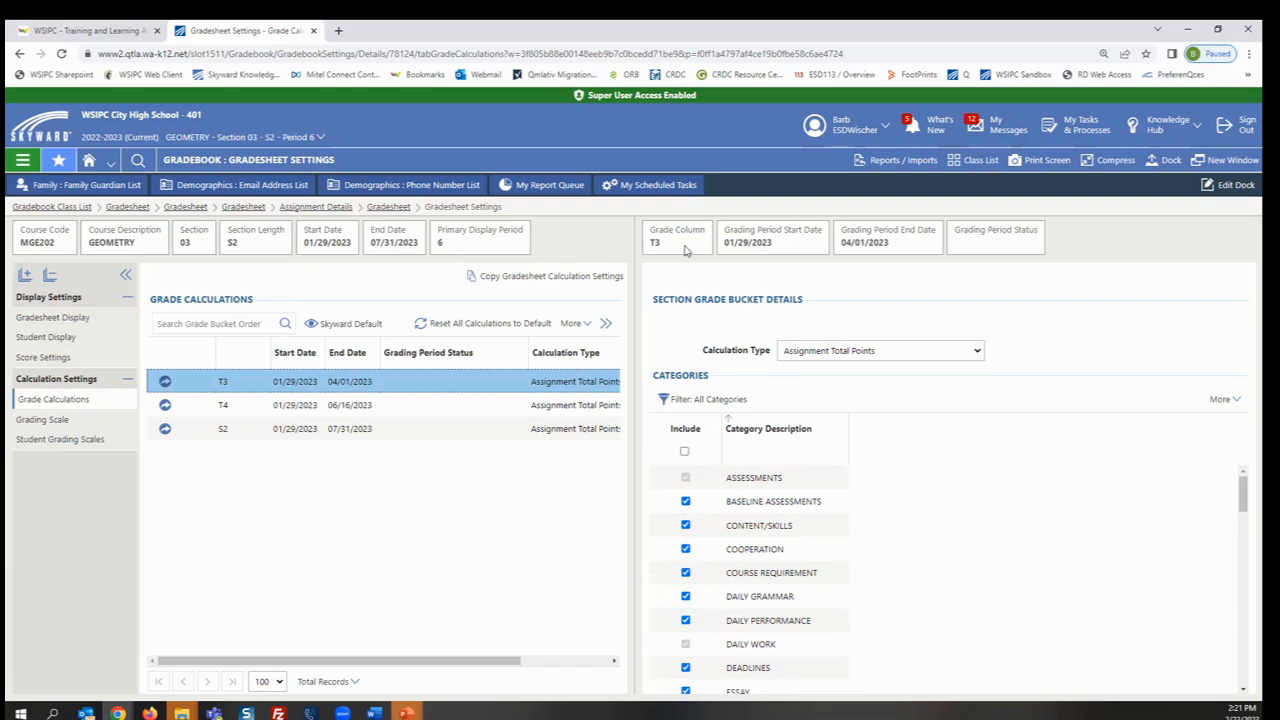
left_click(606, 325)
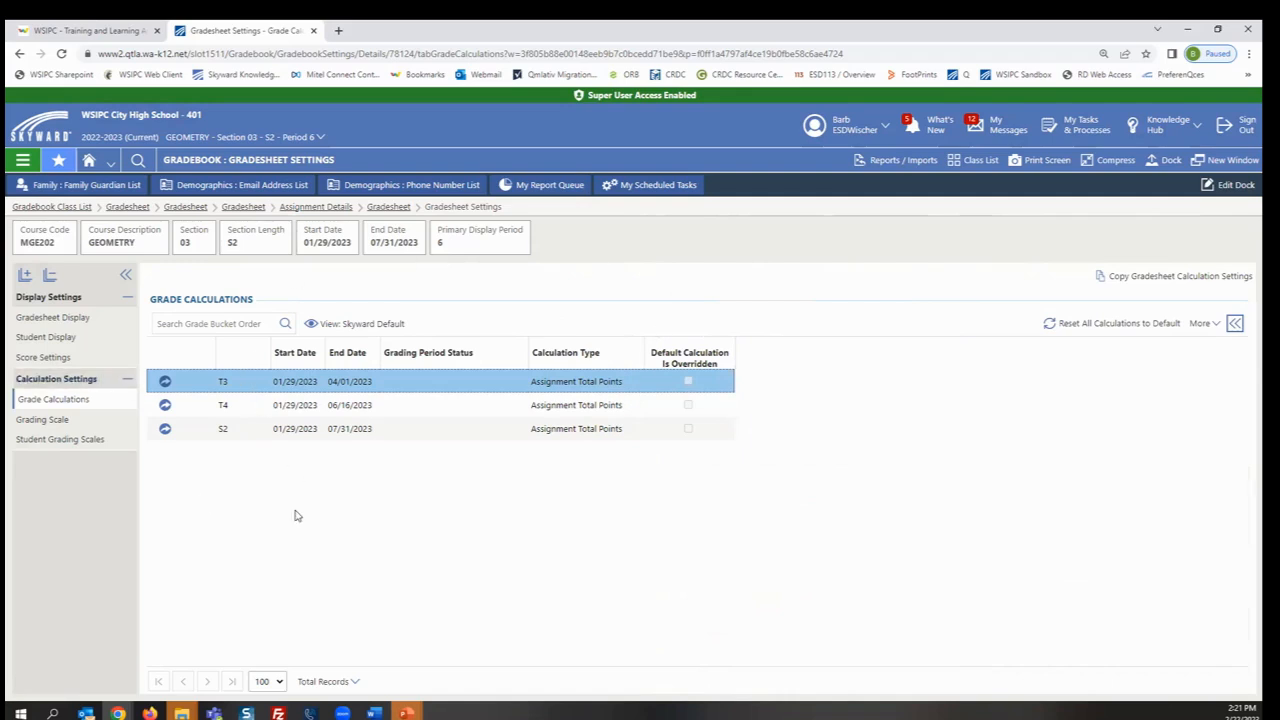
Review the course Grading Scale and Student Grading Scales settings, and return to the gradesheet
left_click(52, 420)
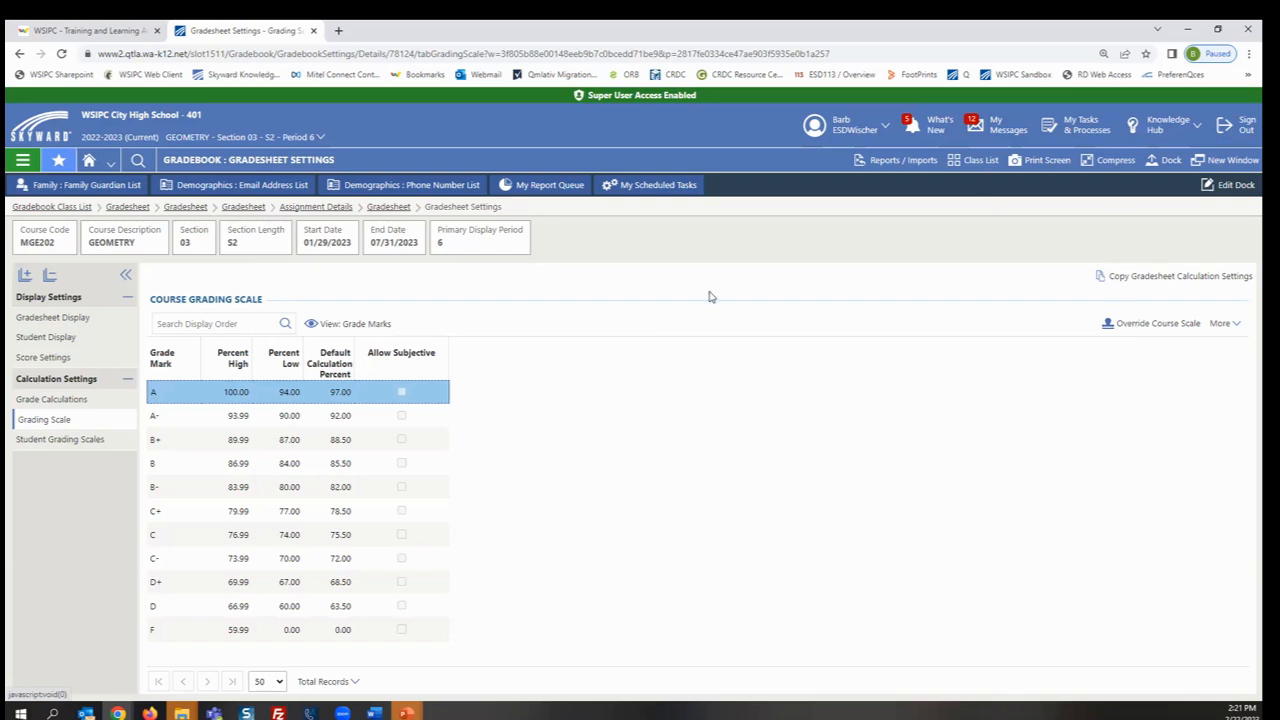
left_click(95, 441)
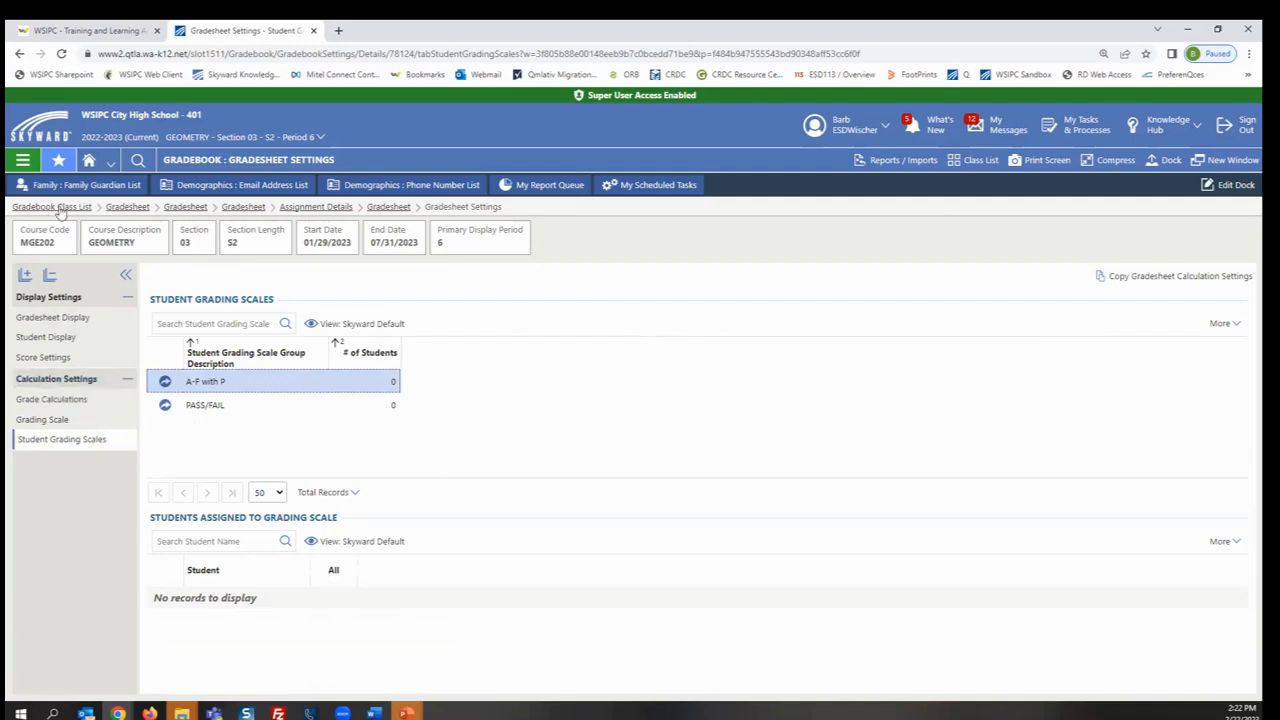
left_click(254, 209)
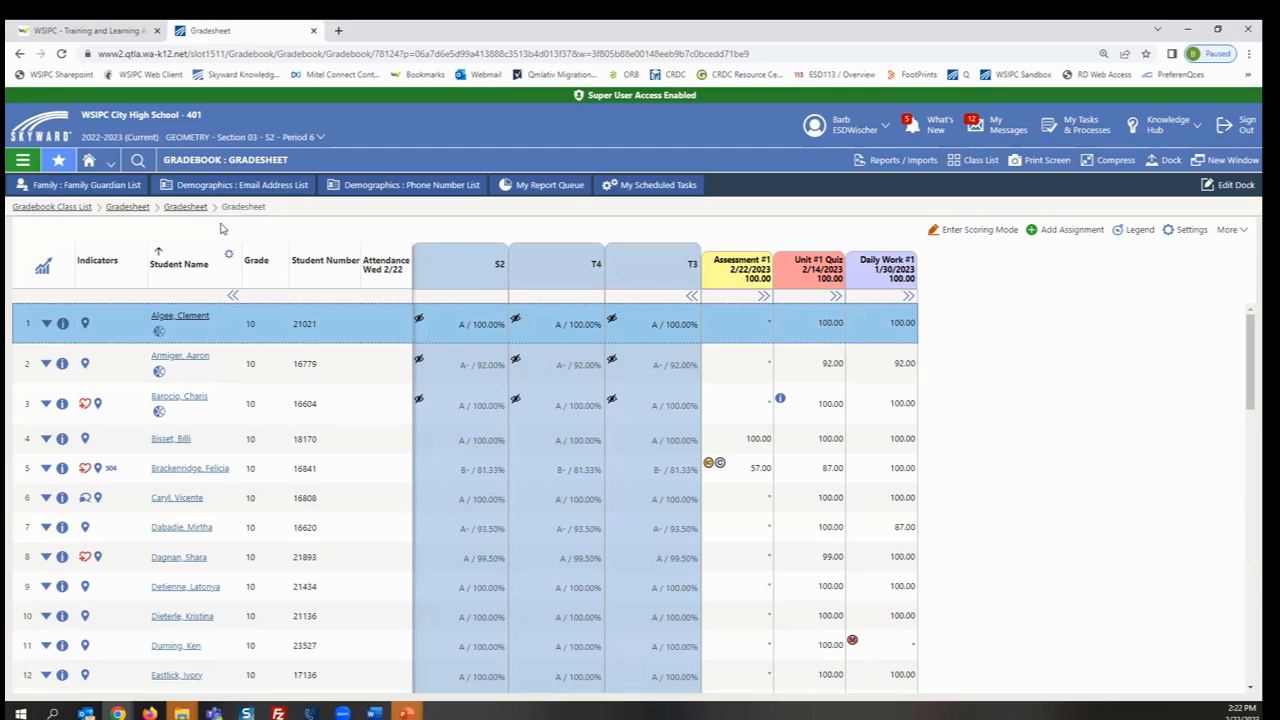
Review the gradesheet's additional list options and open Gradebook Tools to examine Drop Low Scores and Mass Copy Assignments
left_click(1240, 231)
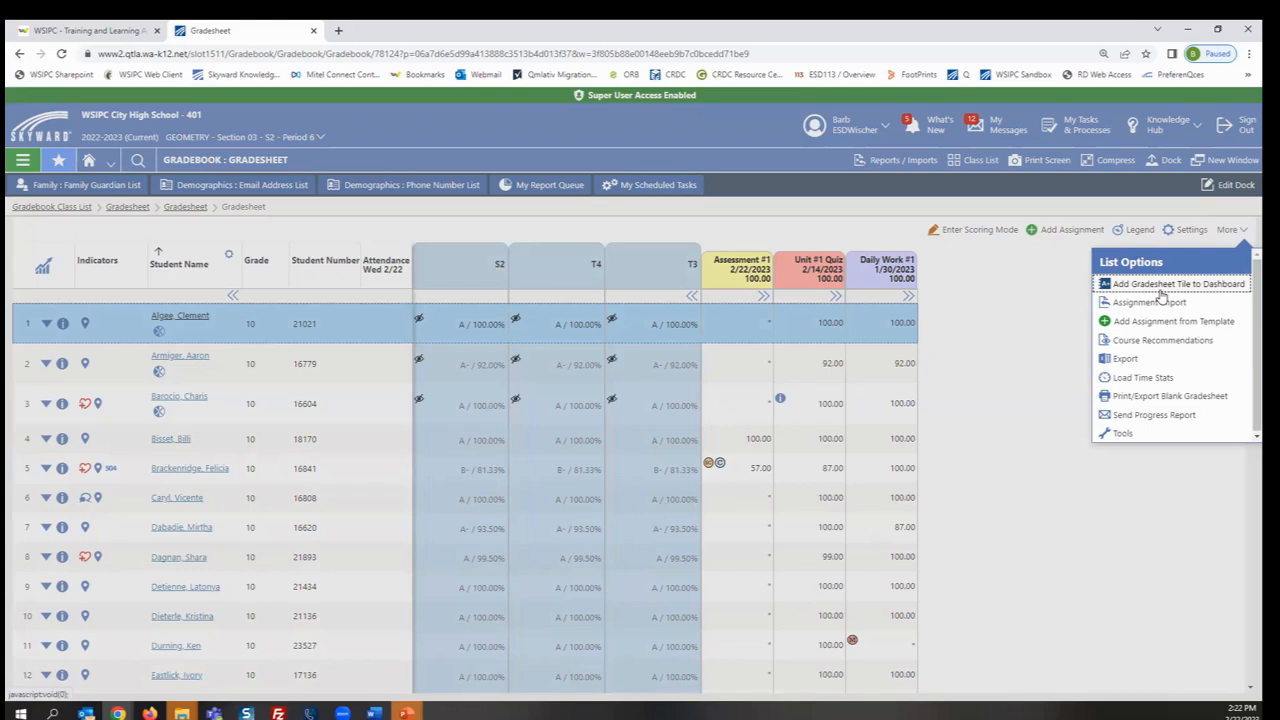
left_click(1124, 434)
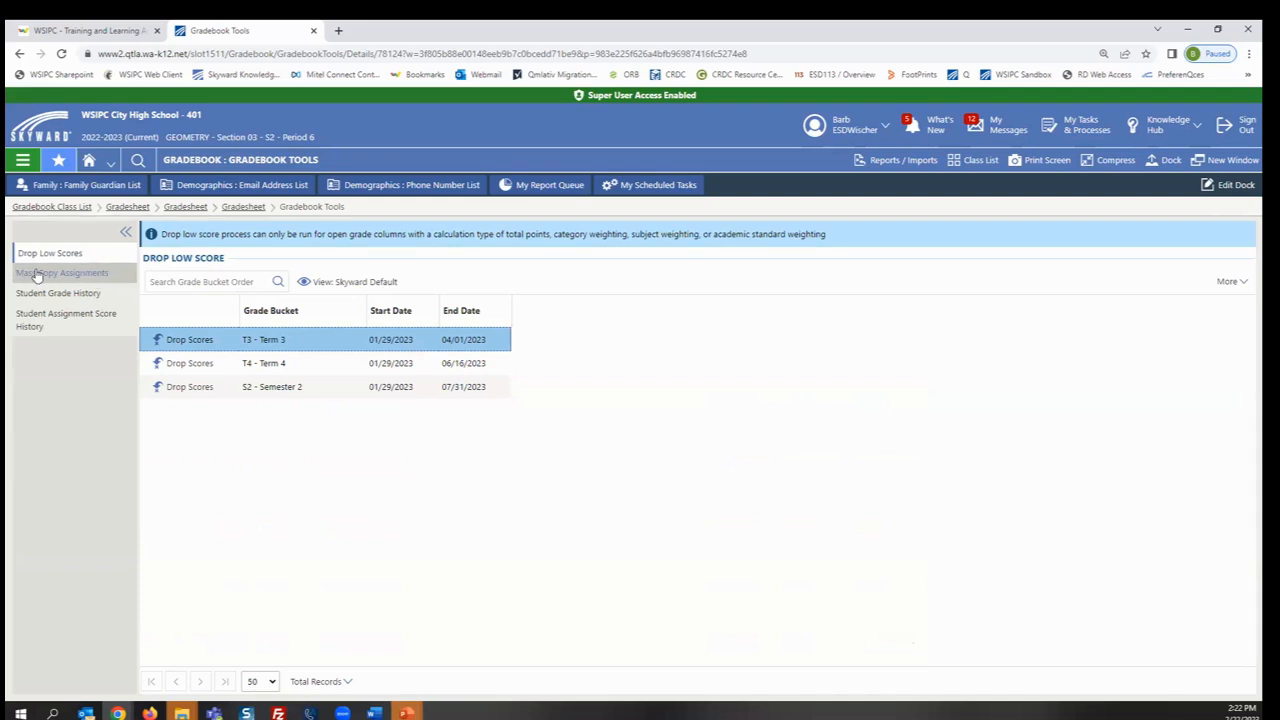
left_click(78, 277)
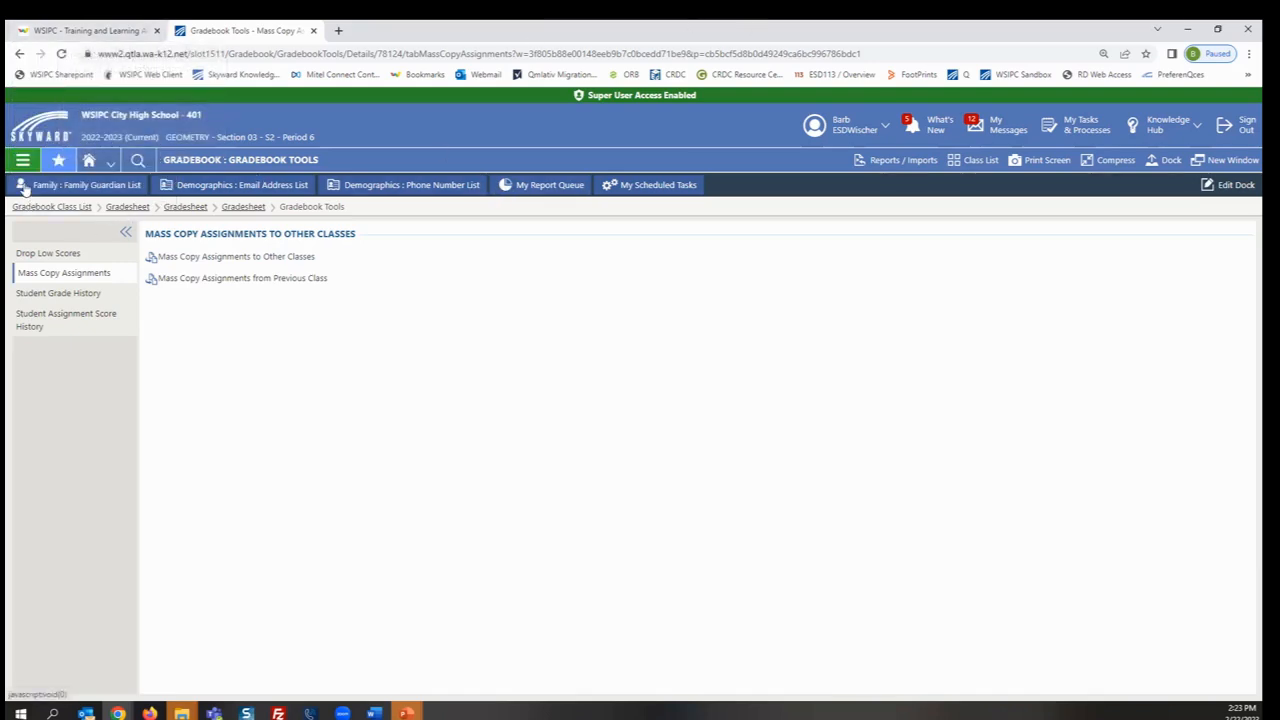
Open the Teacher Access Gradebook assignment list, view the Daily Work #1 details and open its Classes Synced To page
left_click(22, 160)
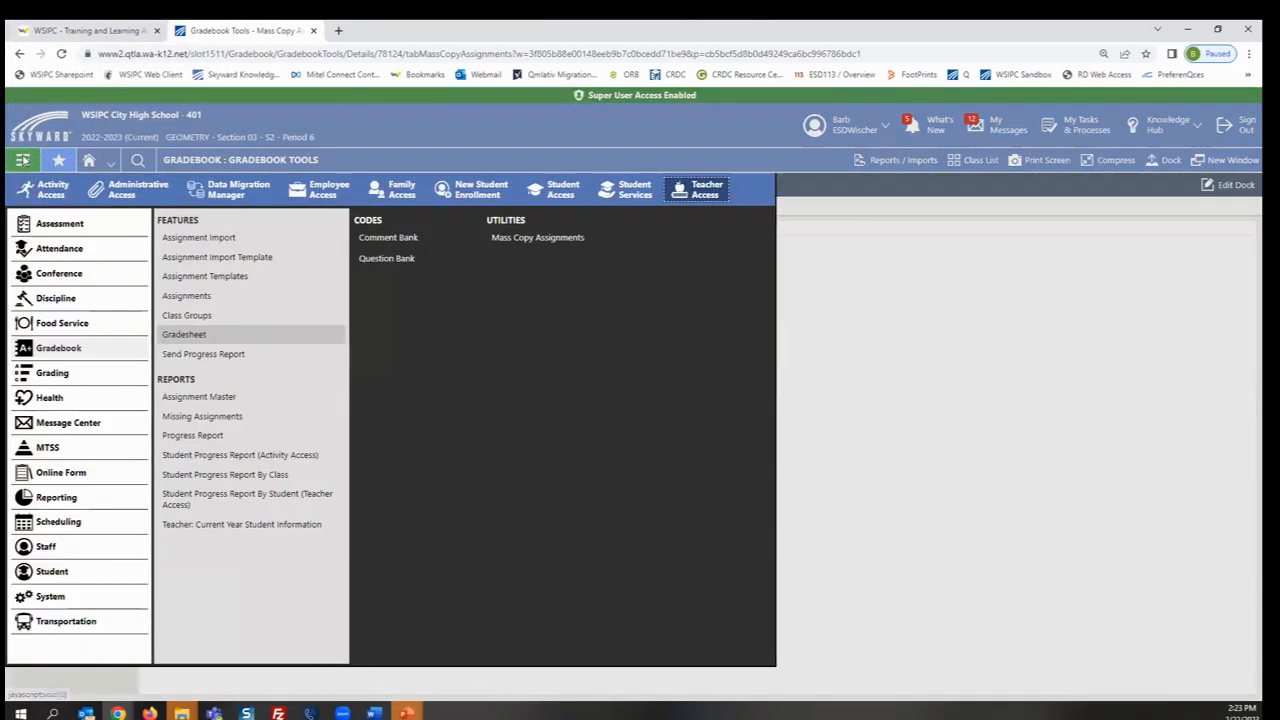
left_click(184, 297)
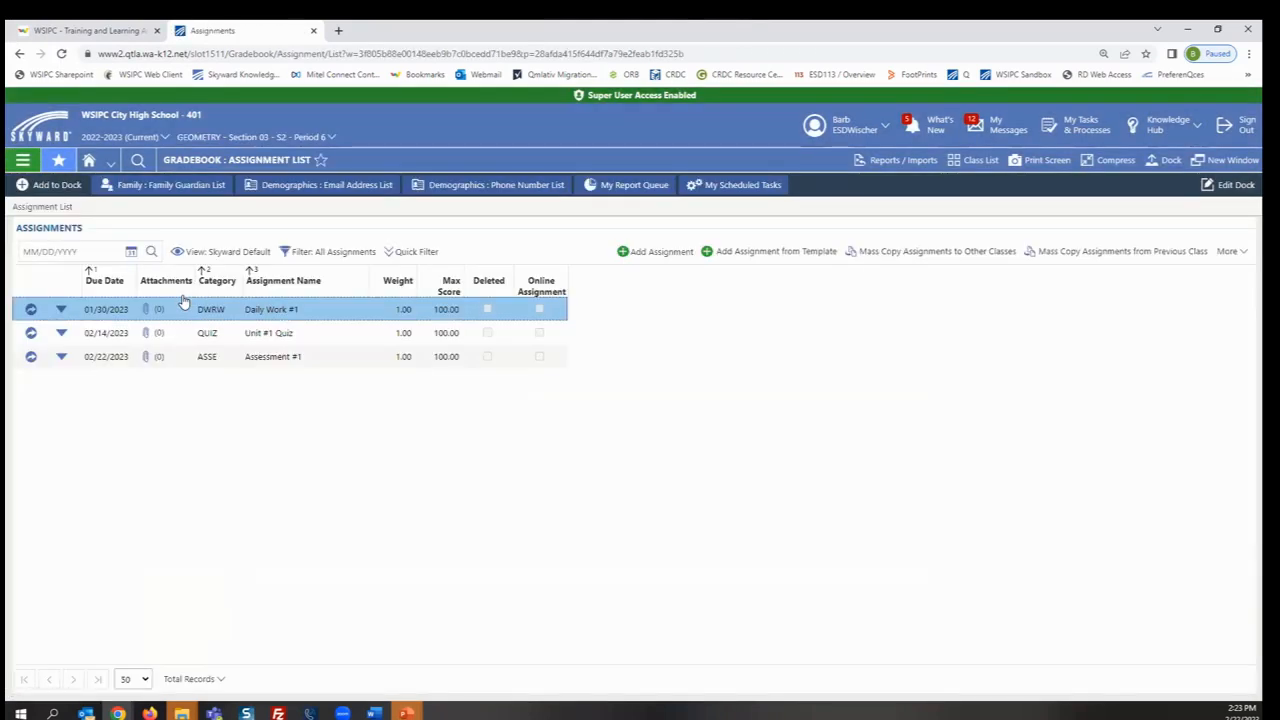
left_click(30, 310)
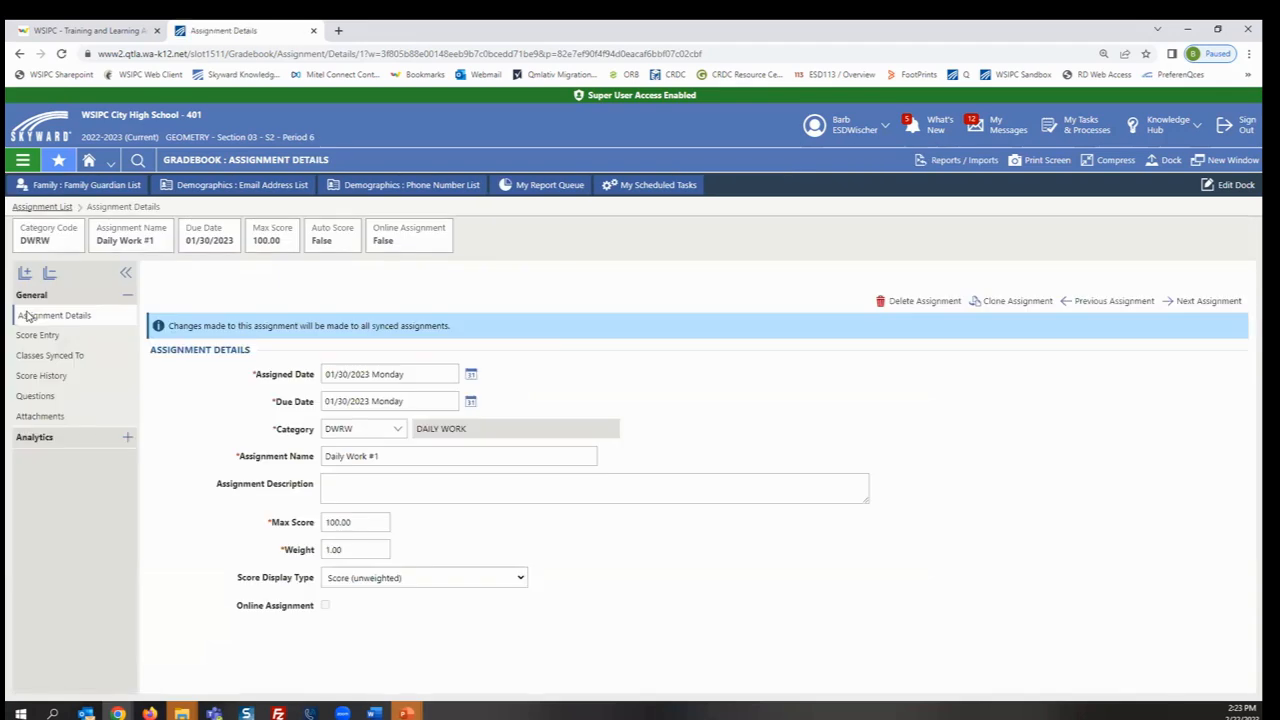
left_click(31, 360)
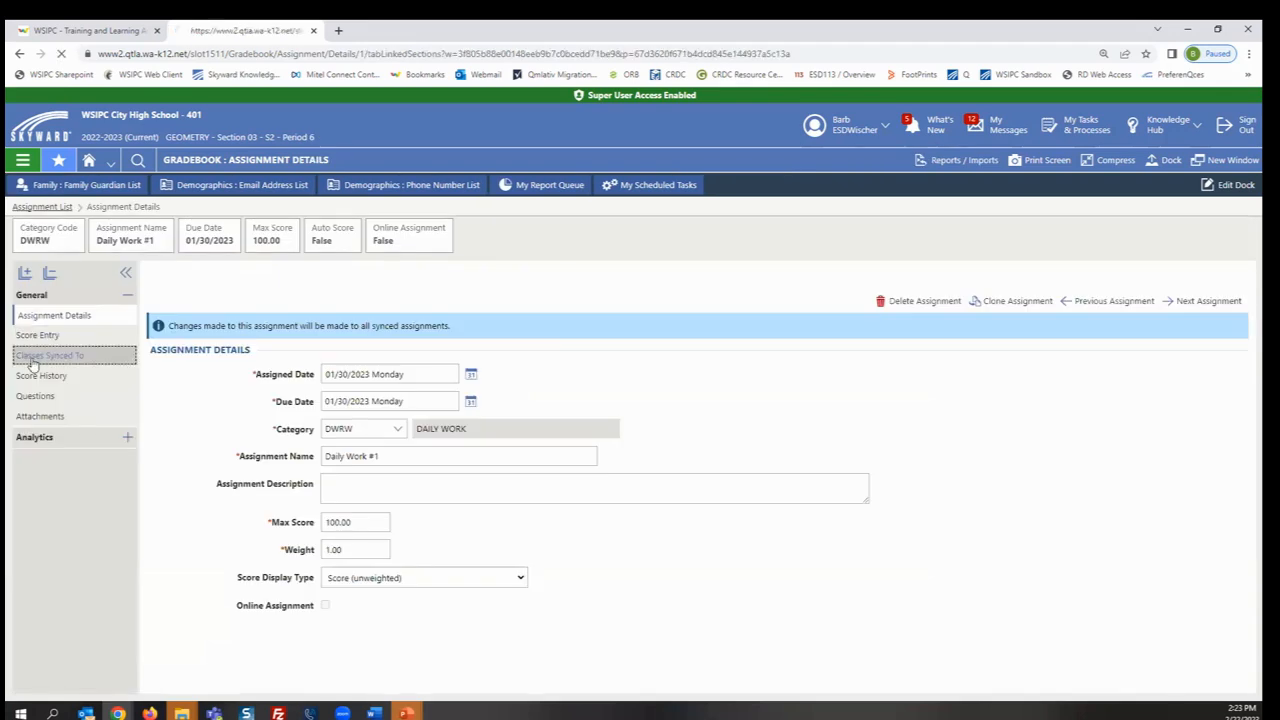